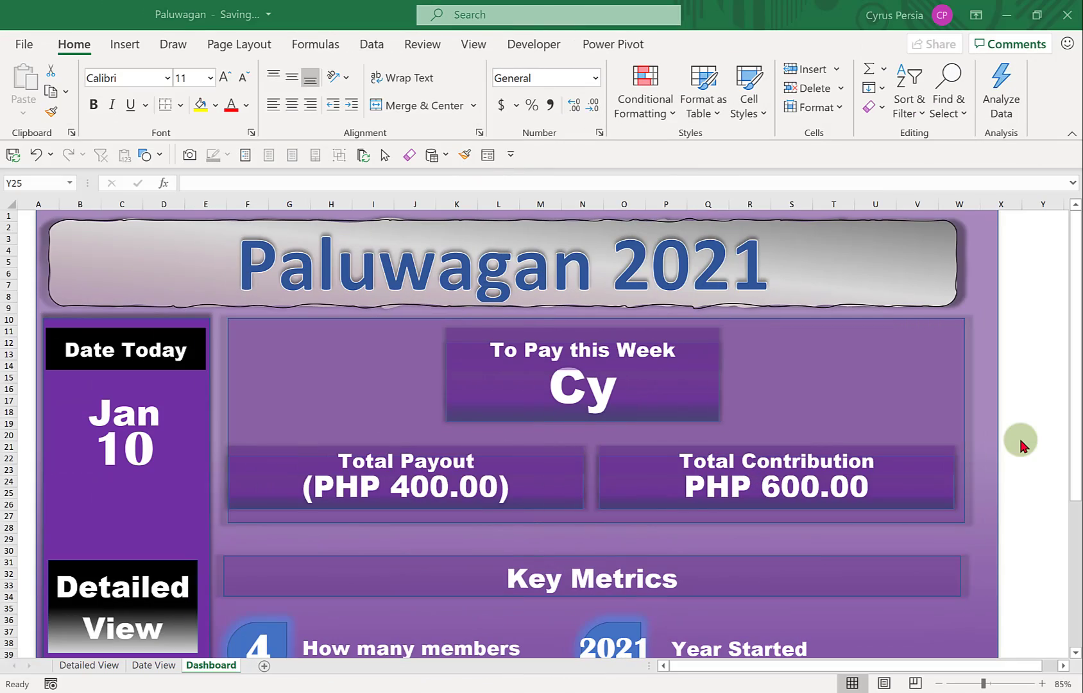
Scroll through the Dashboard sheet, then jump to the Detailed View sheet.
scroll(1020, 443, "down", 5)
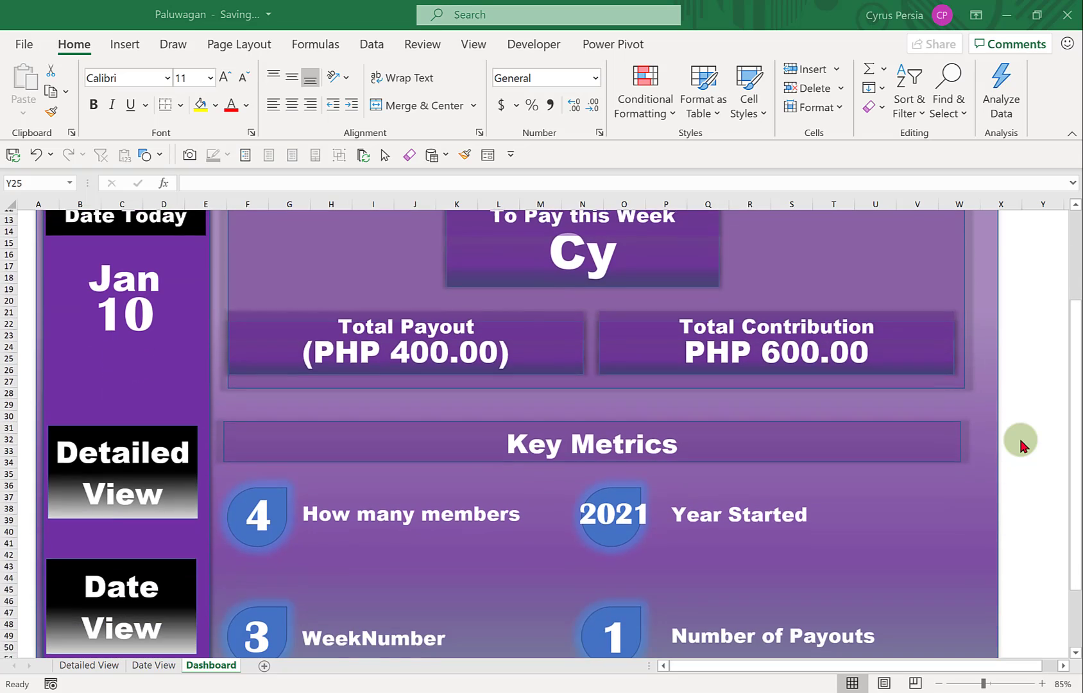
scroll(1020, 443, "up", 5)
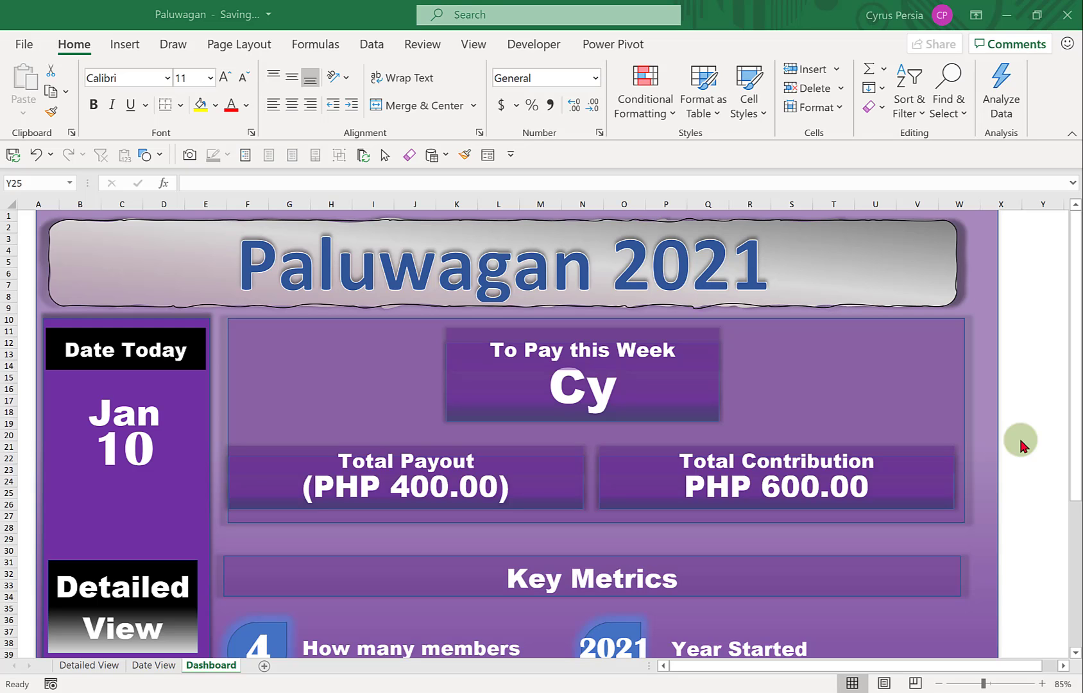
scroll(1020, 442, "down", 1)
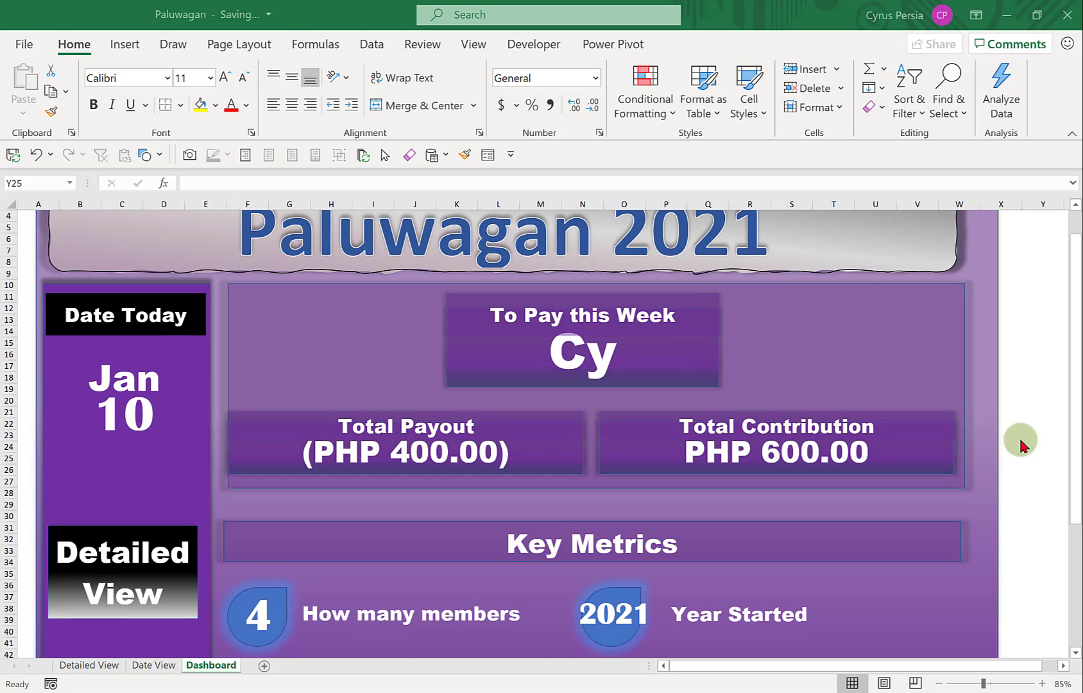
scroll(1020, 442, "down", 2)
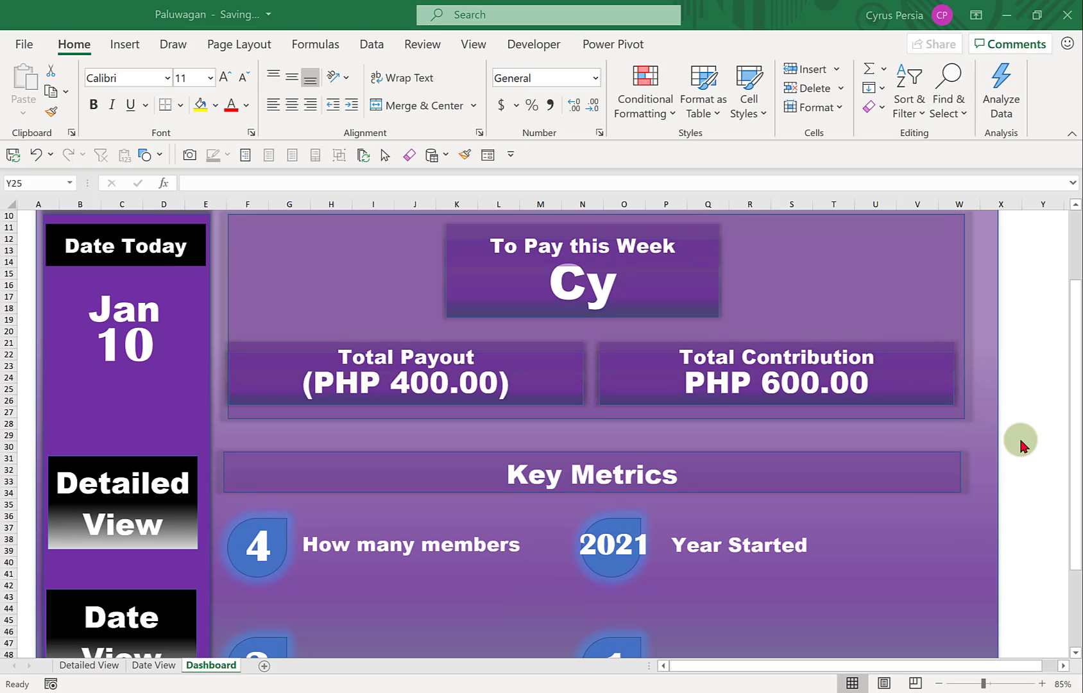
scroll(1019, 443, "up", 3)
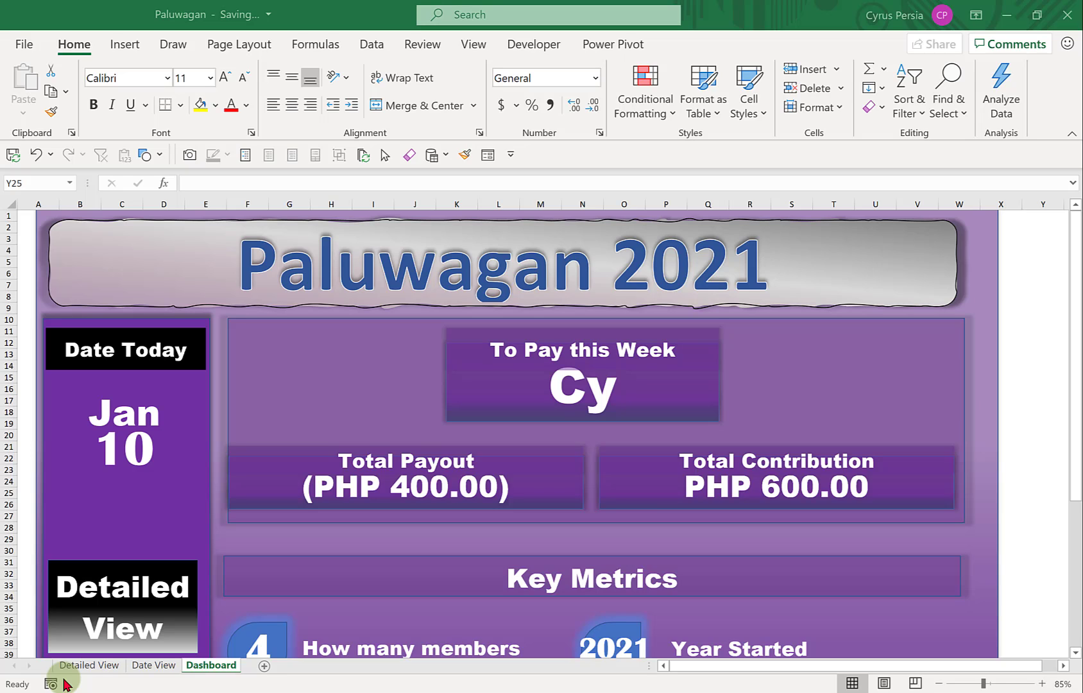
scroll(64, 685, "down", 3)
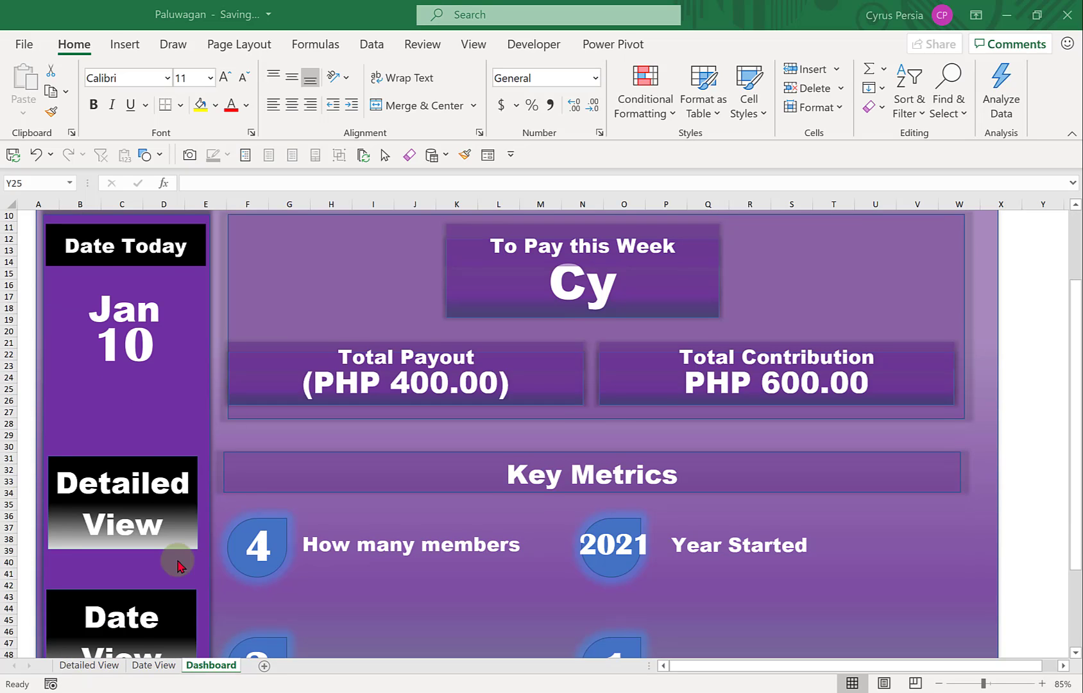
scroll(177, 566, "down", 1)
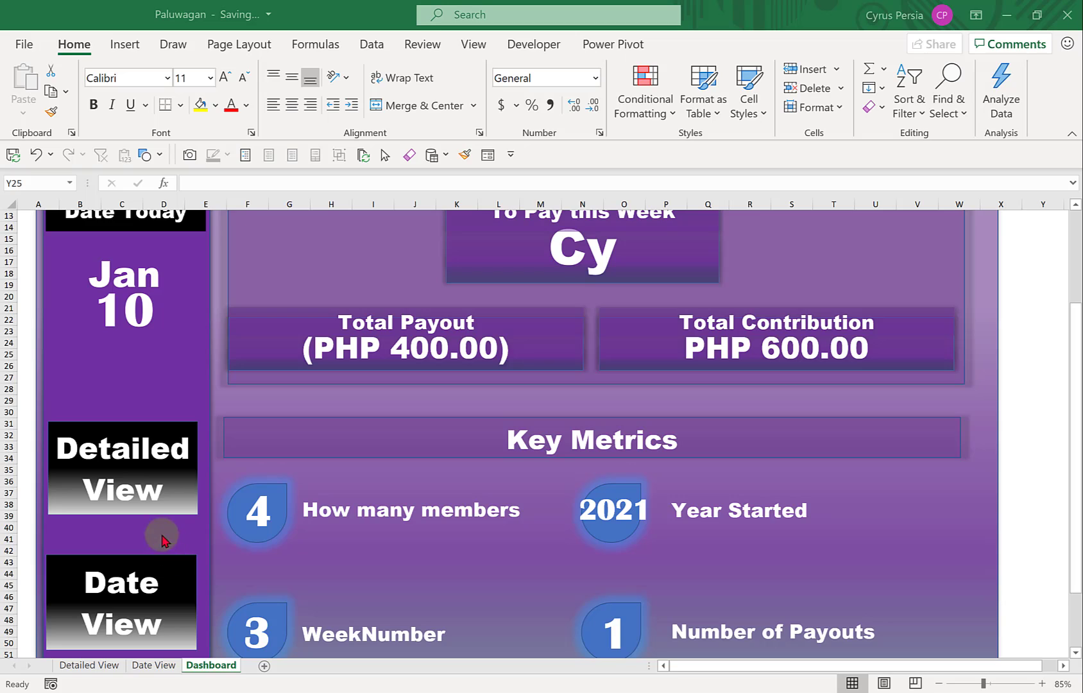
left_click(129, 487)
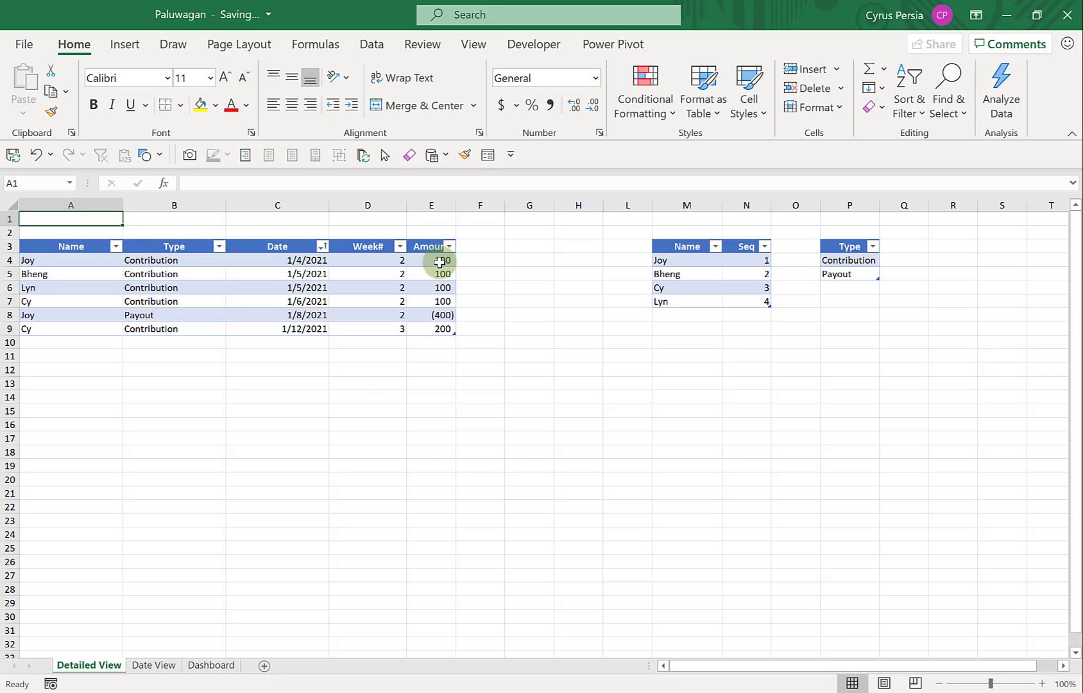
View the Date View sheet, return to Detailed View, and create new workbook Book3.
left_click(154, 665)
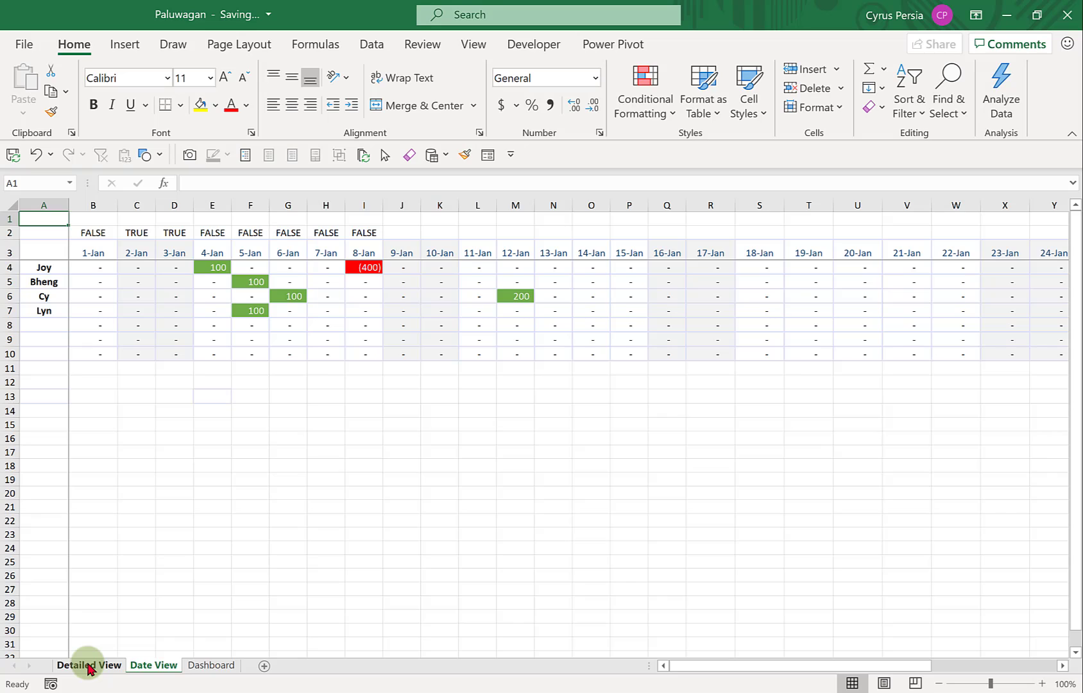
left_click(90, 667)
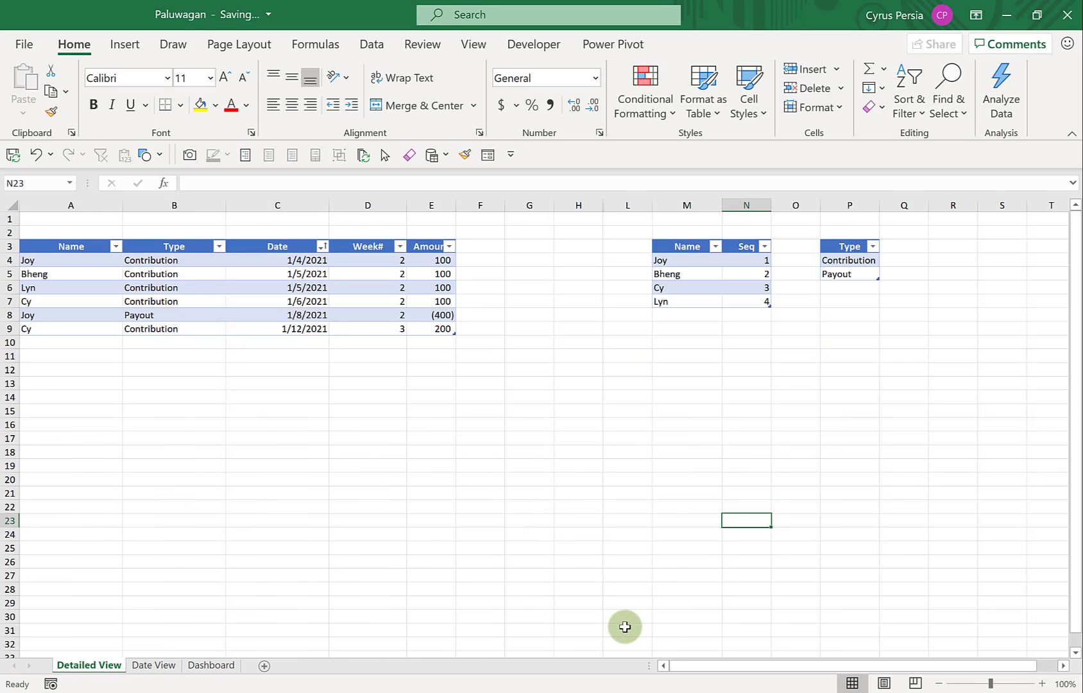
key("ctrl+n")
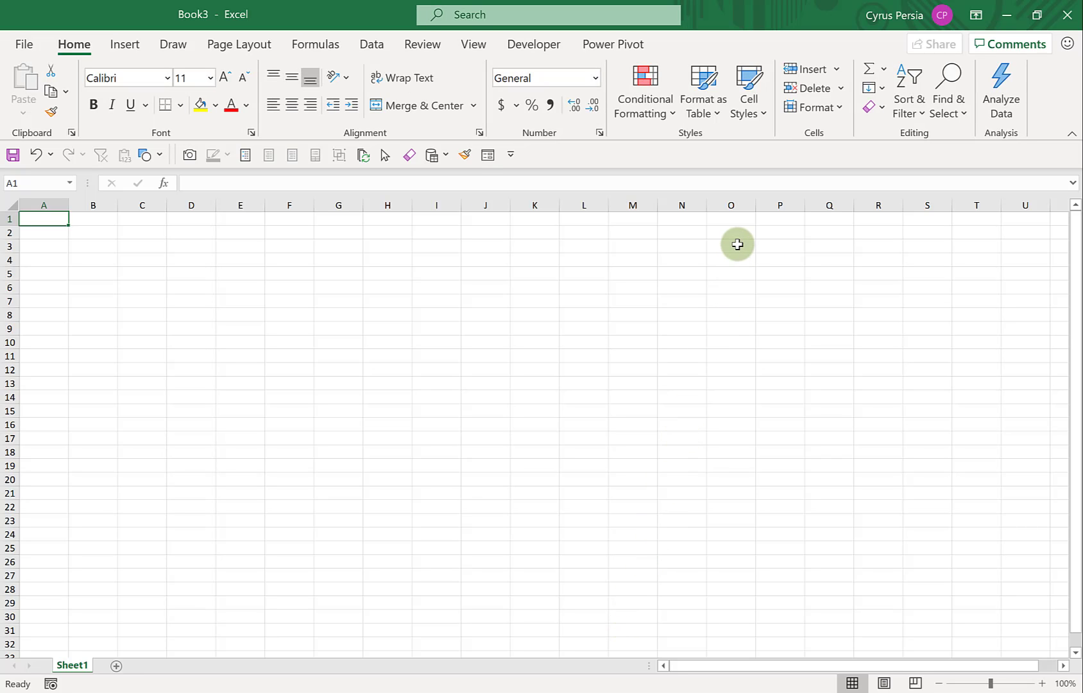
Enter headers Name and Seq in N3:O3 and names Joy, Bheng, Cy, Lyn below.
left_click(737, 245)
left_click(682, 249)
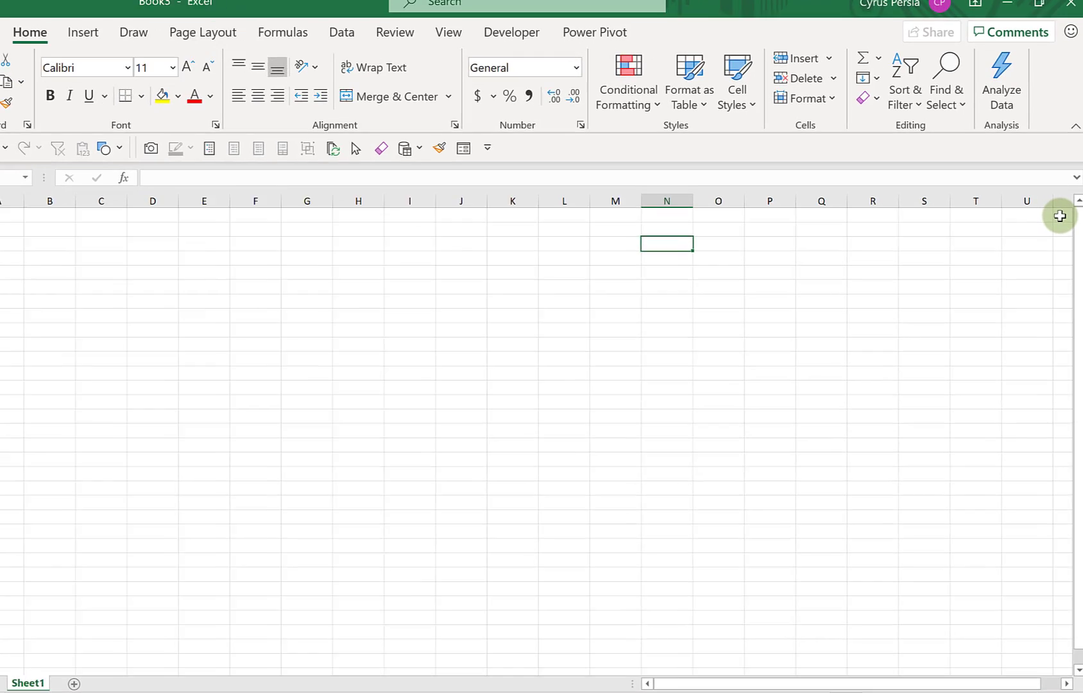
type("Name")
key("Tab")
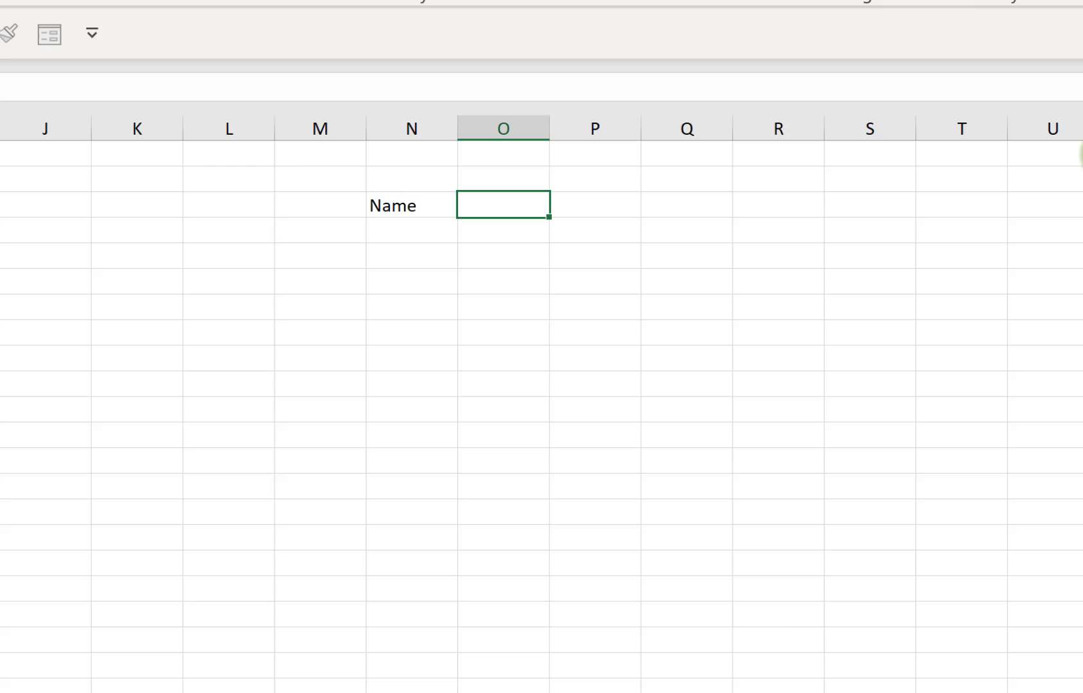
type("Seq")
key("Return")
key("Left")
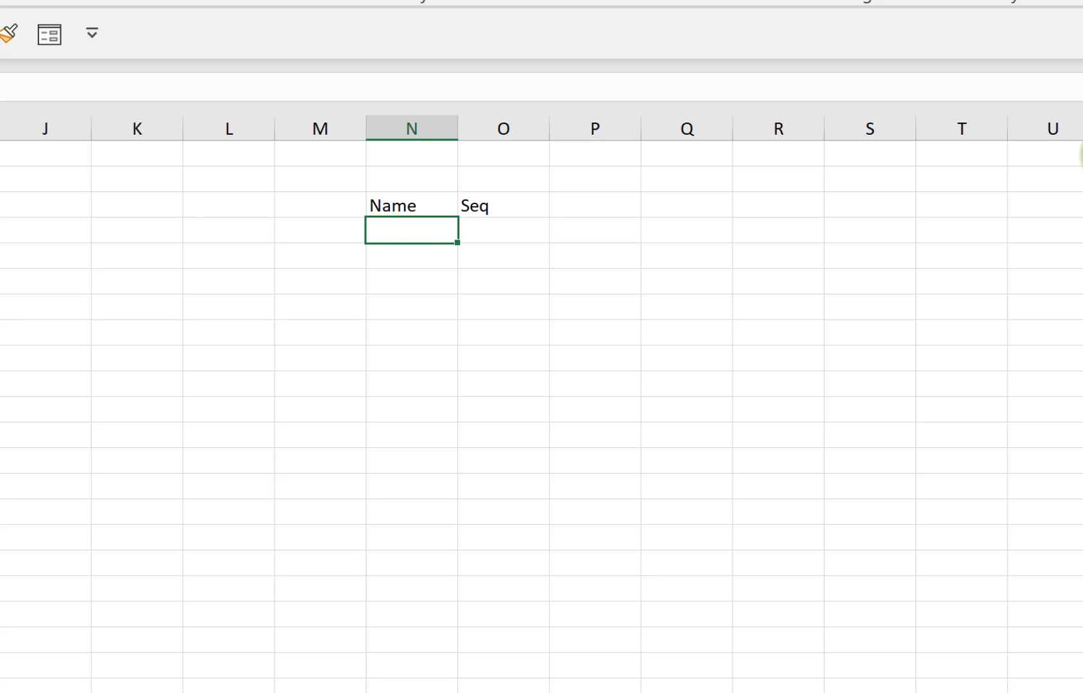
type("Joy")
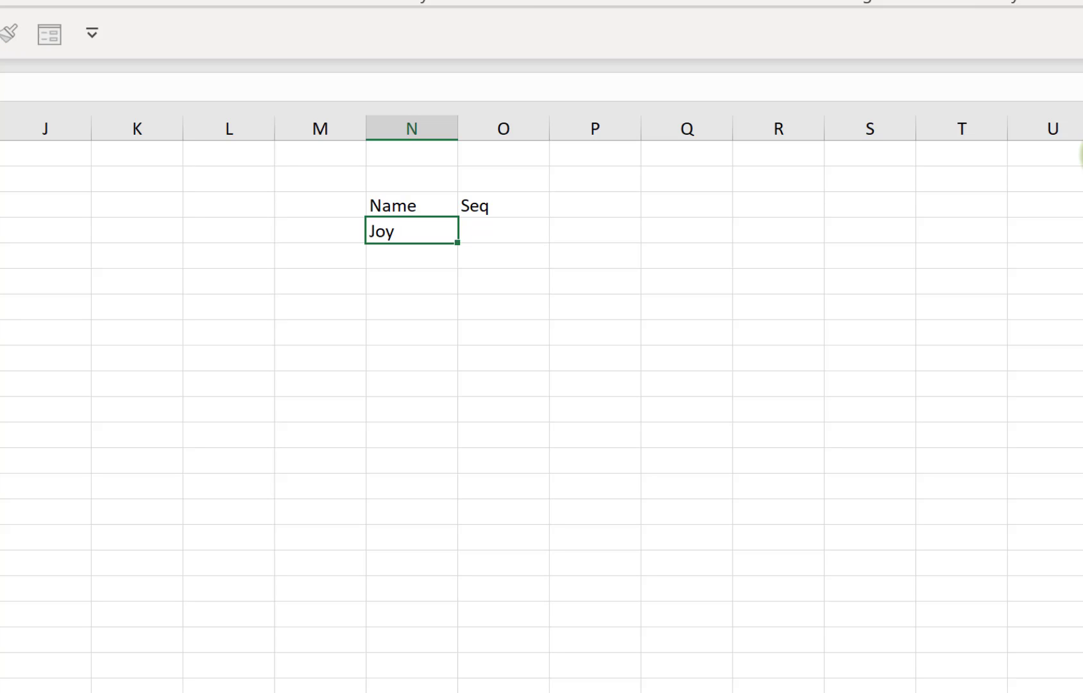
key("Return")
type("Bheng")
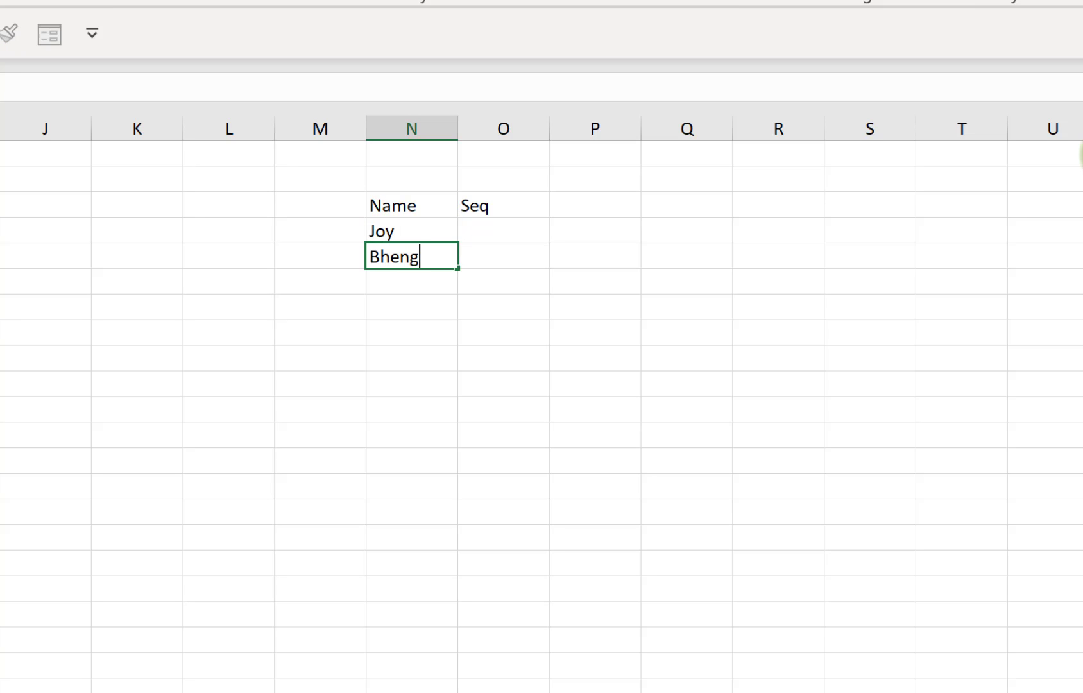
key("Return")
type("Cy")
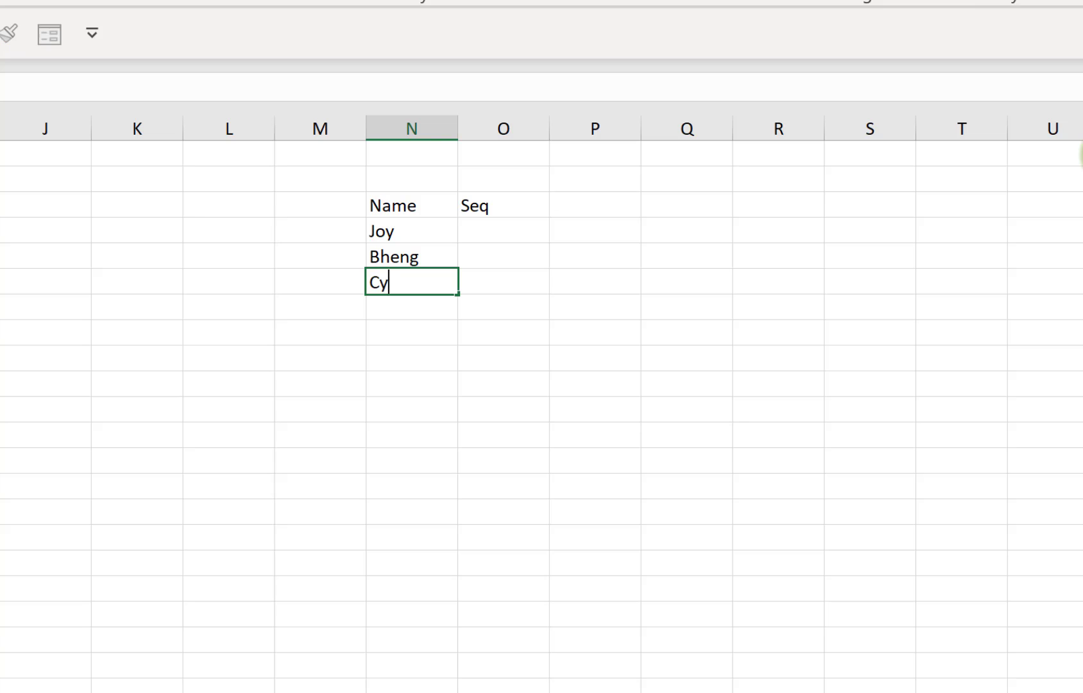
key("Return")
type("Lyn")
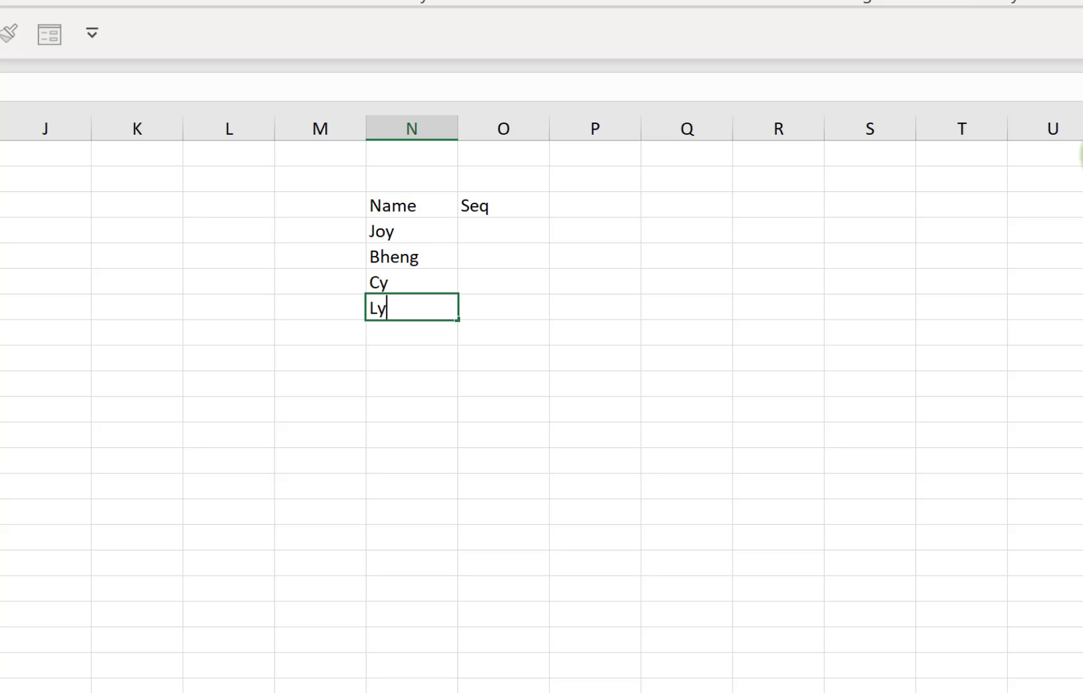
key("Tab")
Number the four members 1, 2, 3 and 4 in O4:O7.
key("Up")
key("Up")
key("Up")
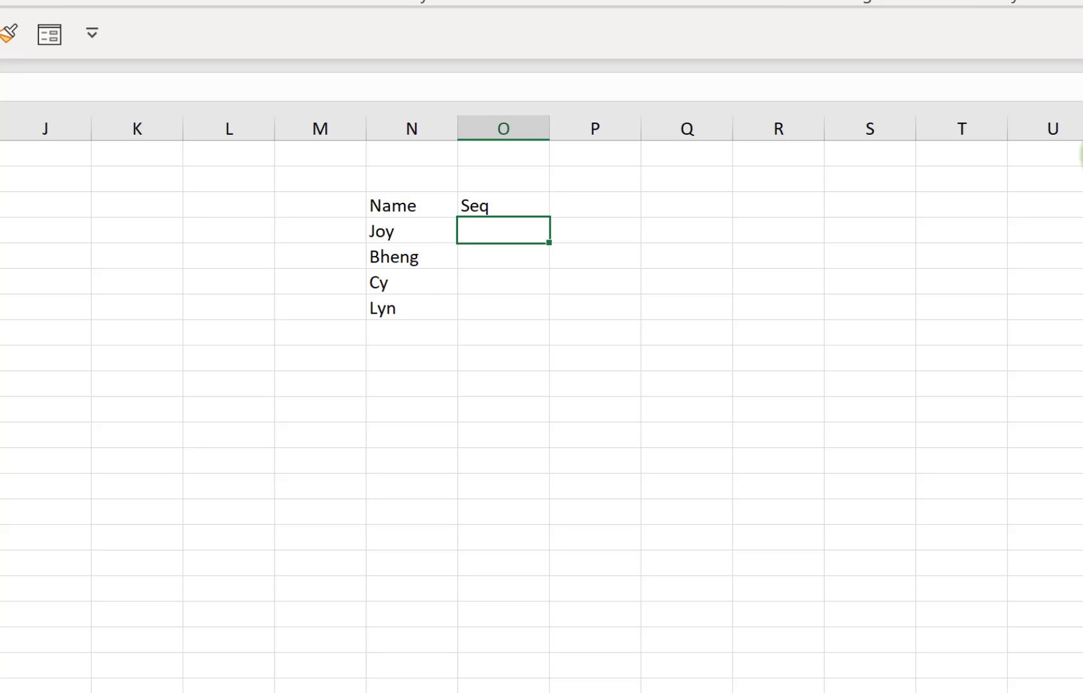
type("1")
key("Return")
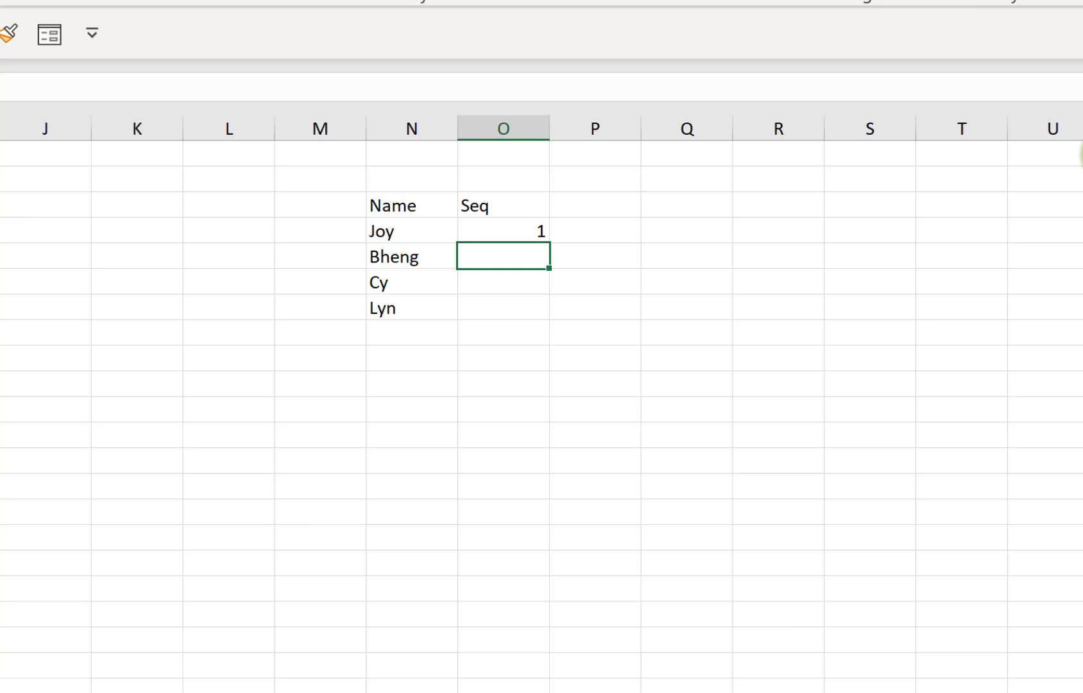
type("2")
key("Return")
type("3")
key("Return")
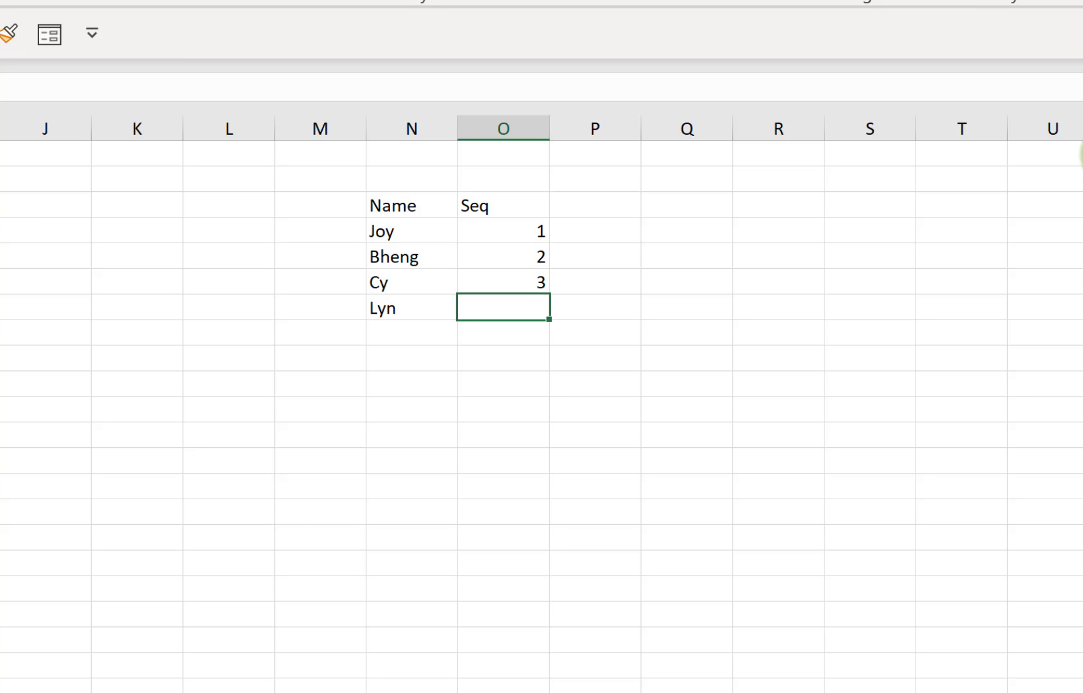
type("4")
key("Return")
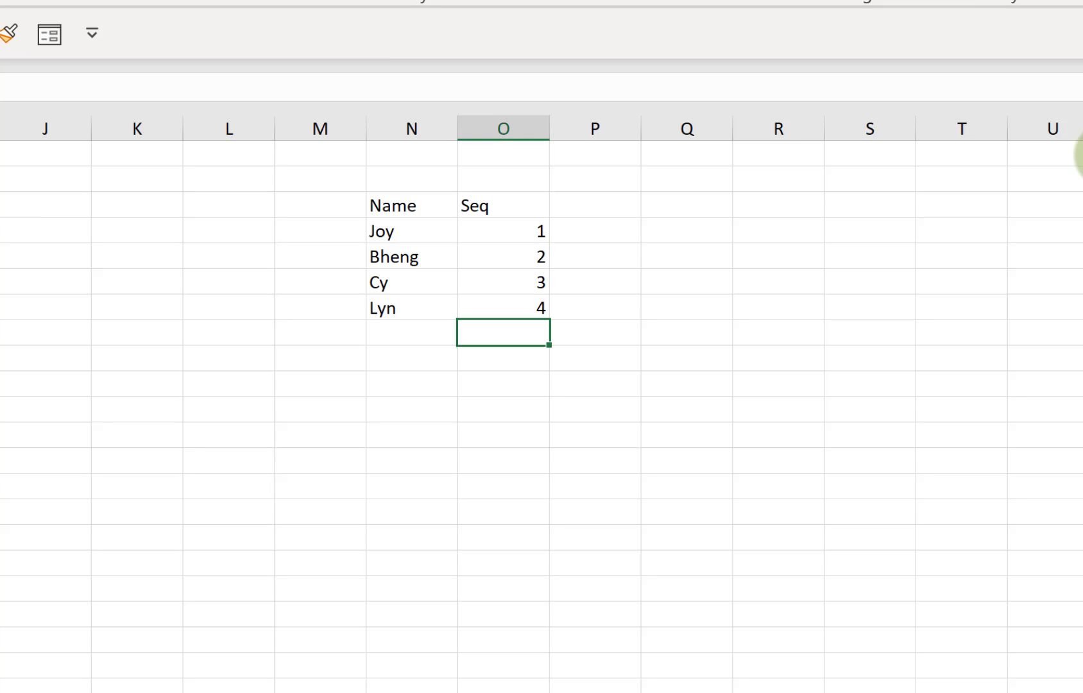
Convert the N3:O7 Name/Seq list into a table with headers.
left_click(431, 209)
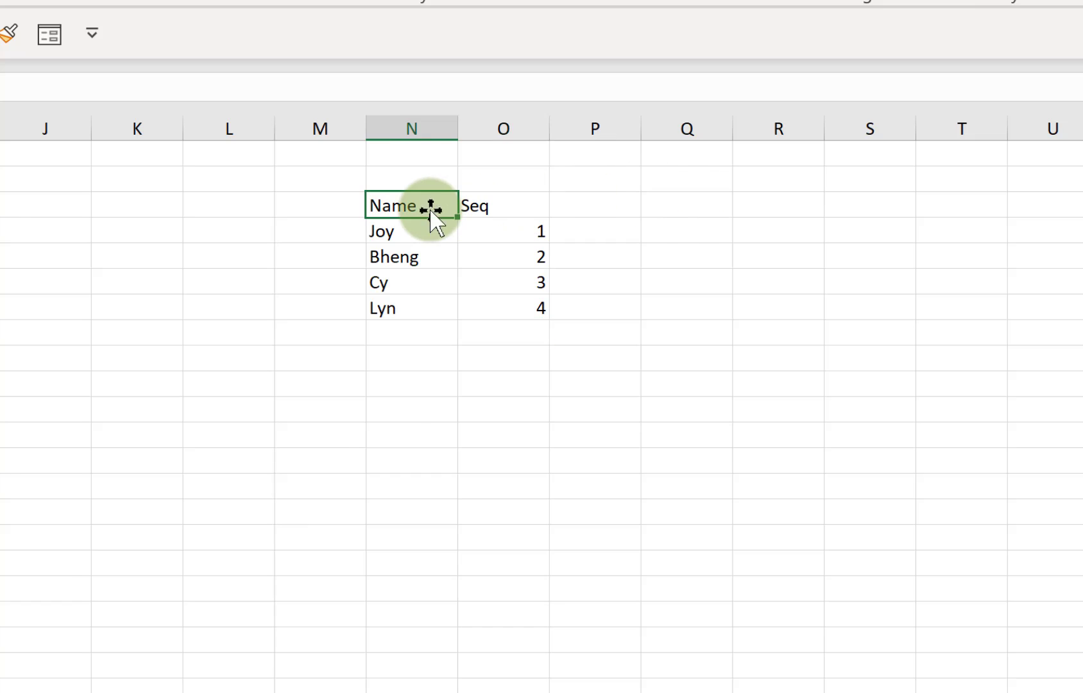
left_click(426, 258)
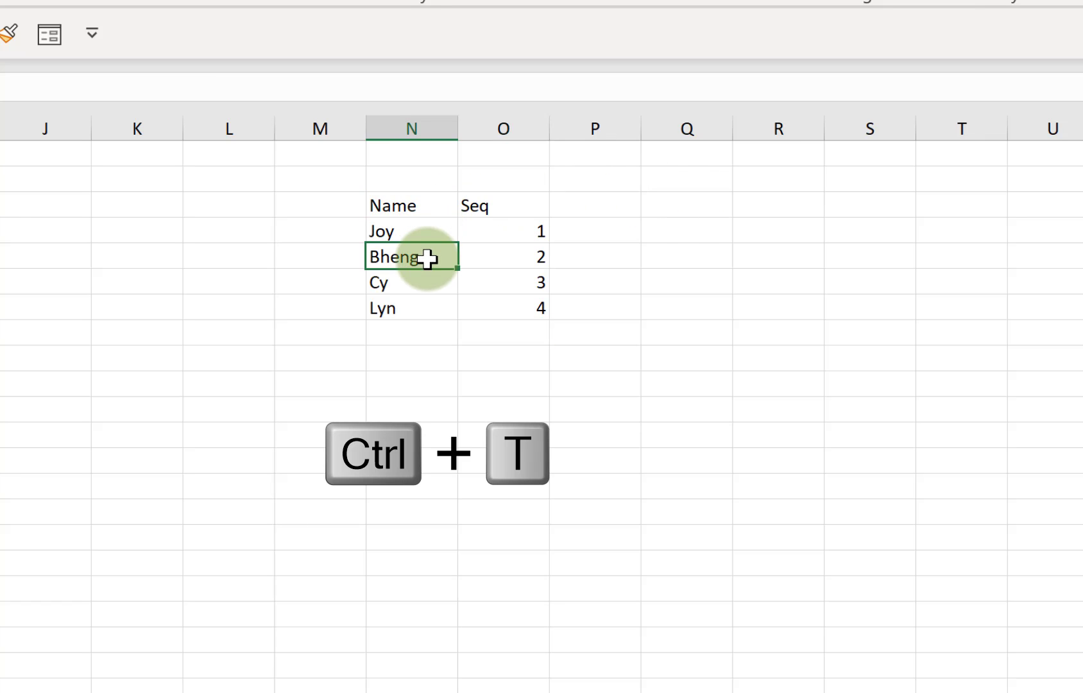
key("ctrl+t")
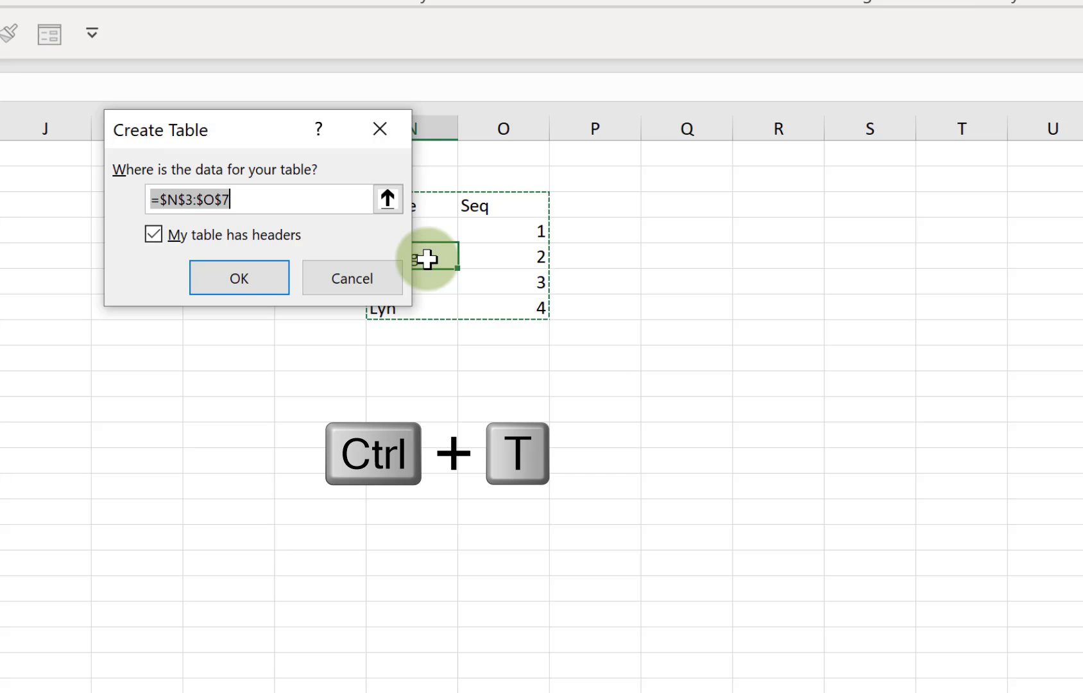
key("Return")
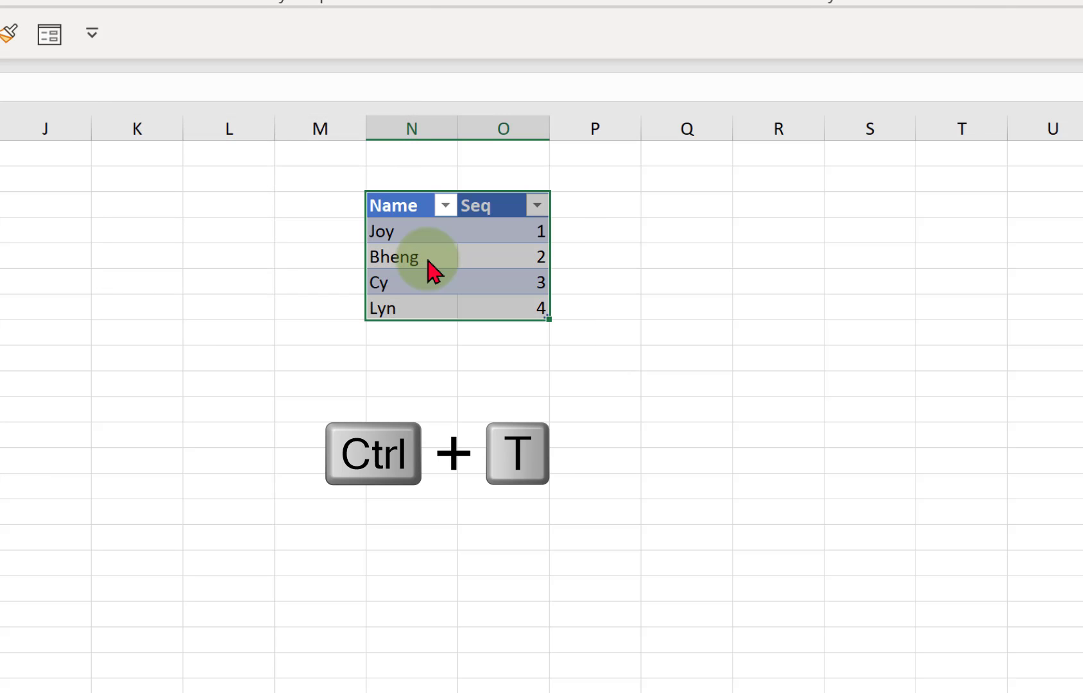
Create a defined name from the top row of the N3:N7 Name column.
left_click_drag(411, 205, 411, 278)
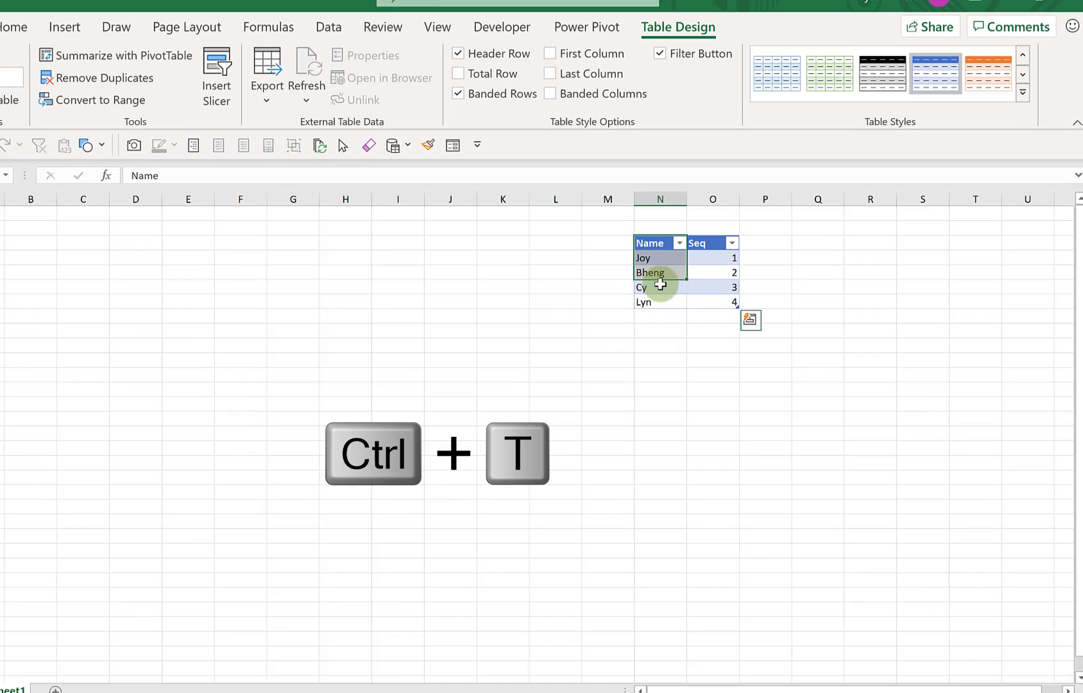
left_click_drag(660, 284, 662, 301)
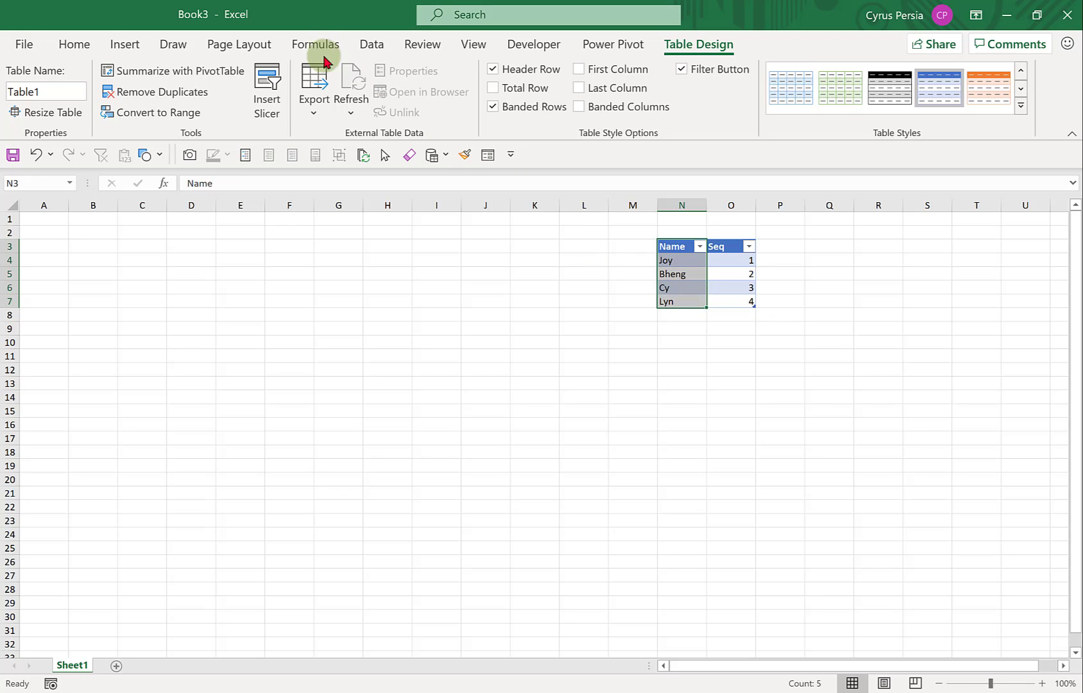
left_click(313, 44)
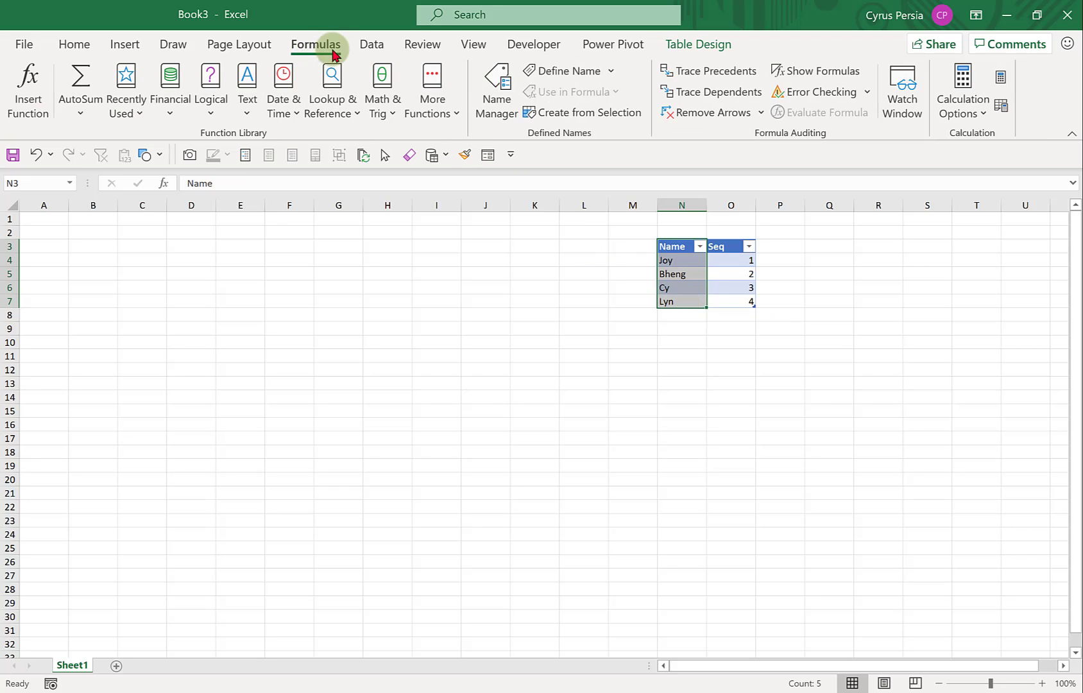
left_click(576, 114)
left_click(587, 304)
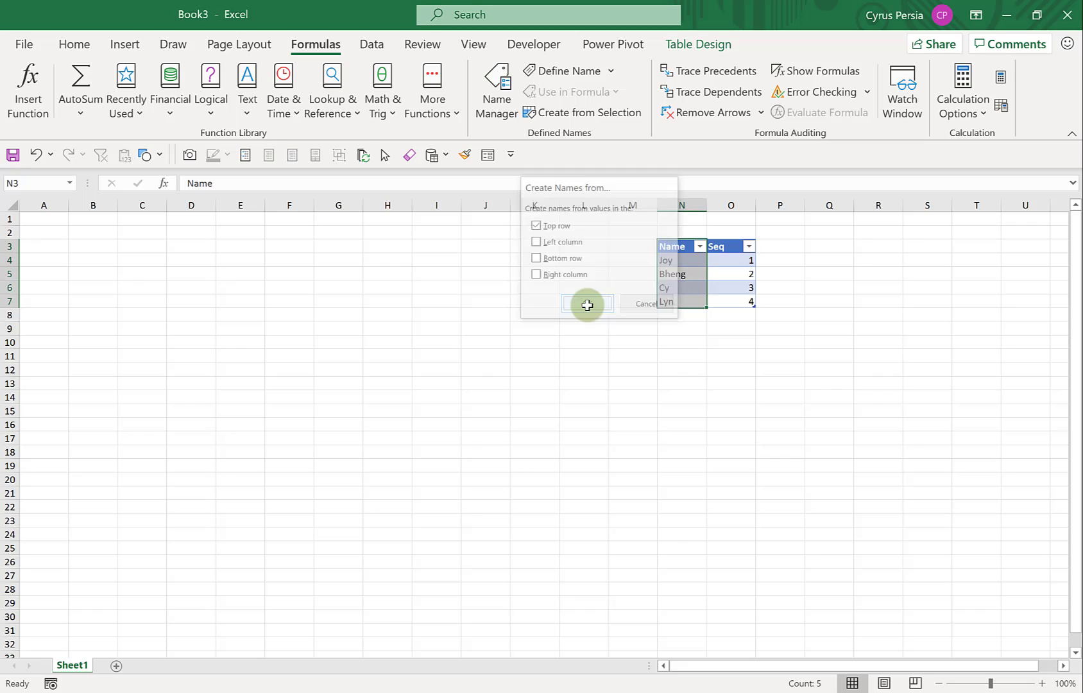
left_click(829, 247)
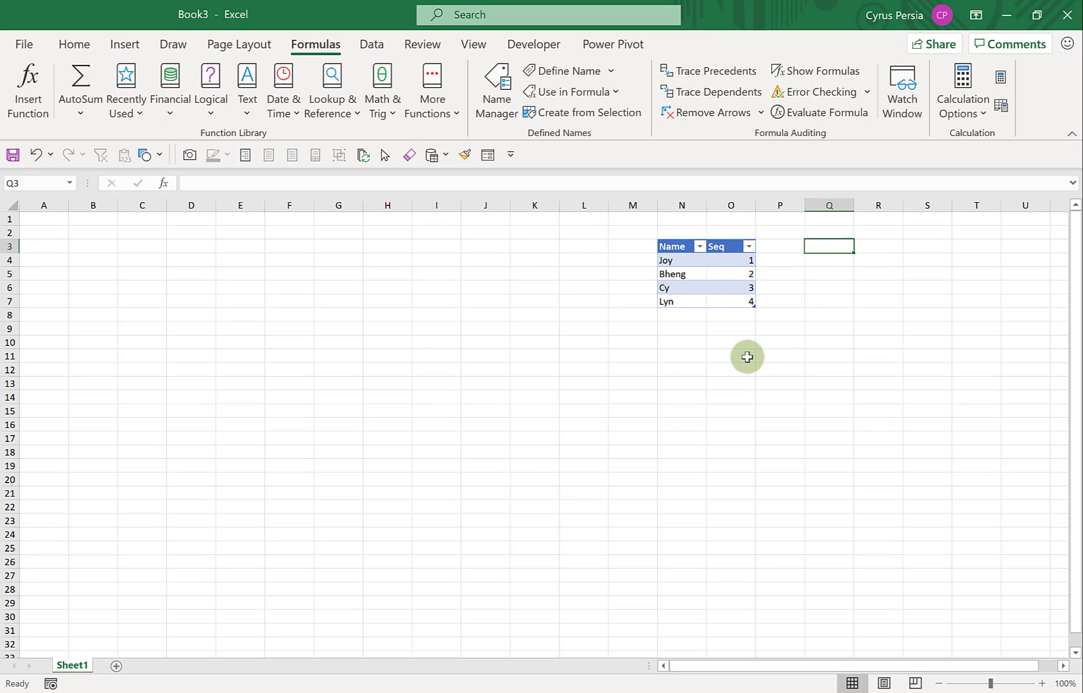
Enter Type, Contribution and Payout in Q3:Q5 and make it a table with headers.
type("Type")
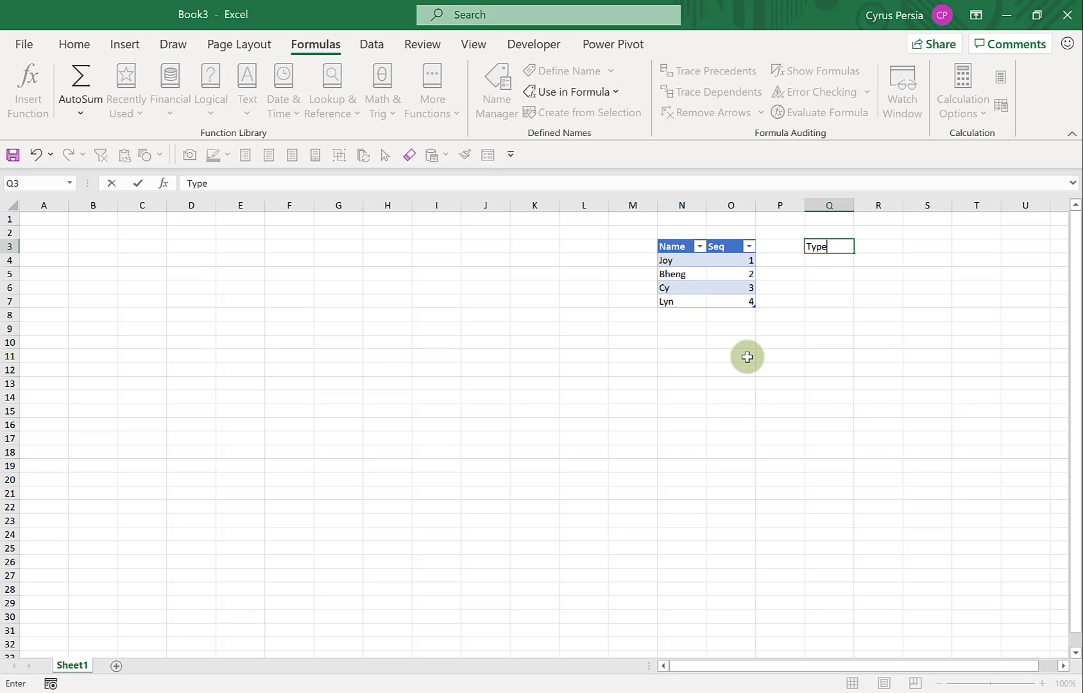
key("Return")
type("Con")
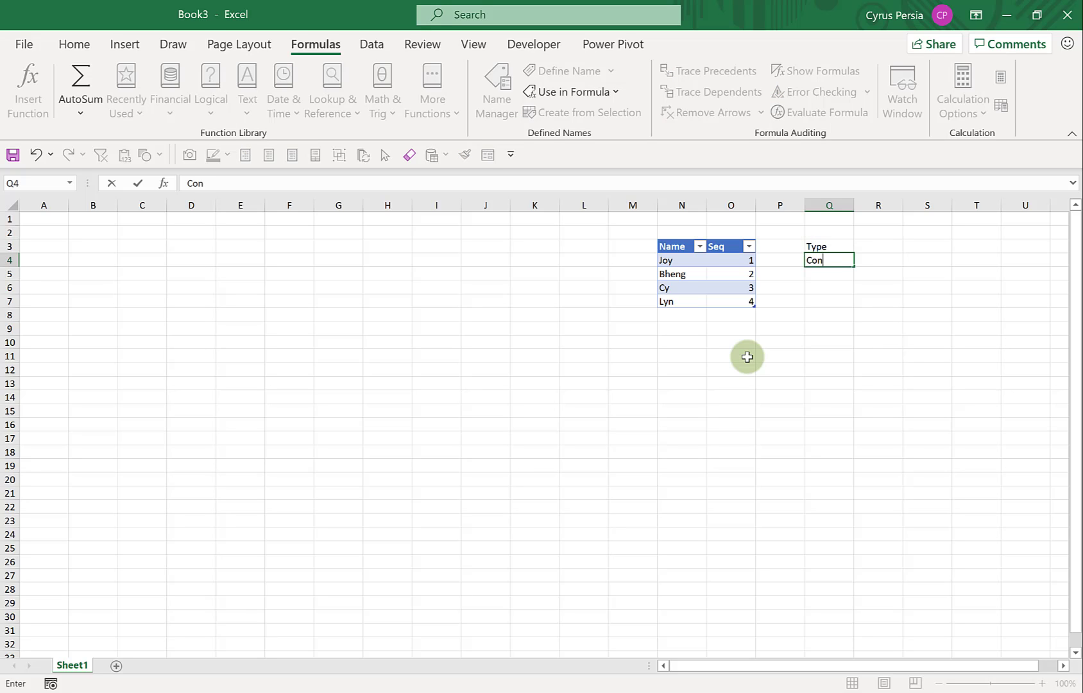
type("tribution")
key("Return")
type("Payout")
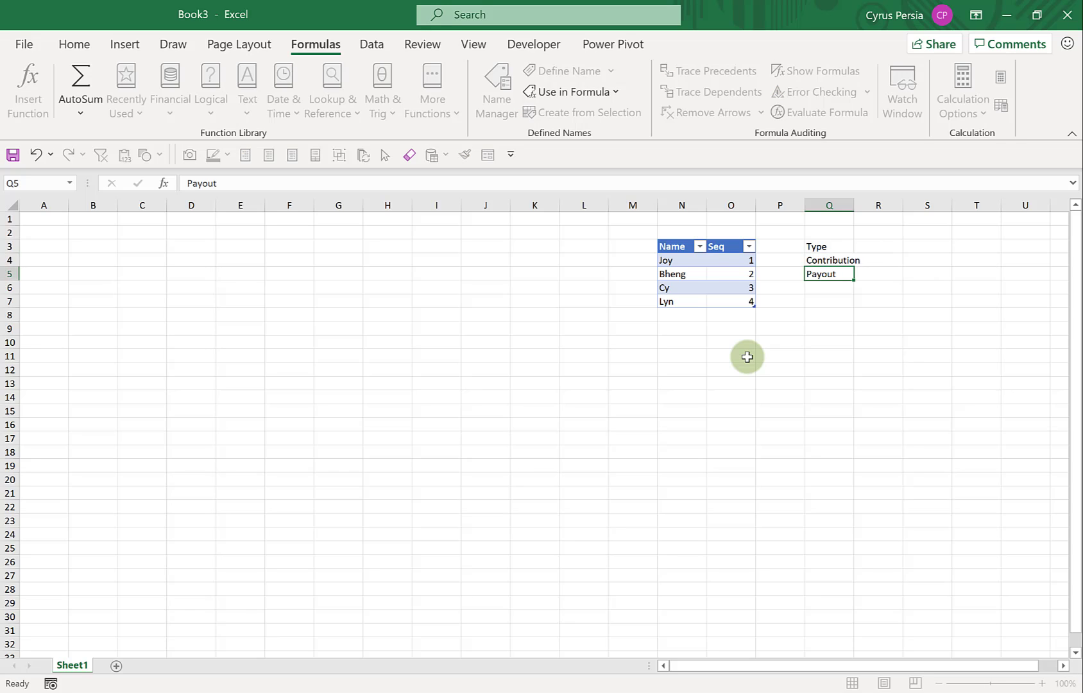
key("Return")
key("Up")
key("Up")
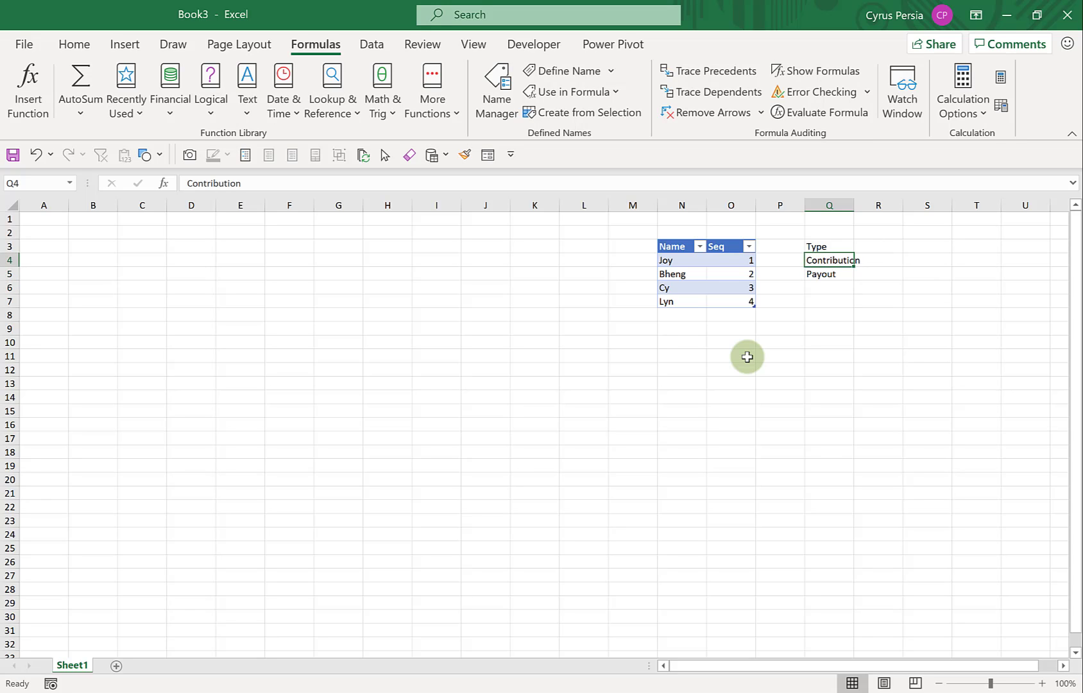
key("ctrl+t")
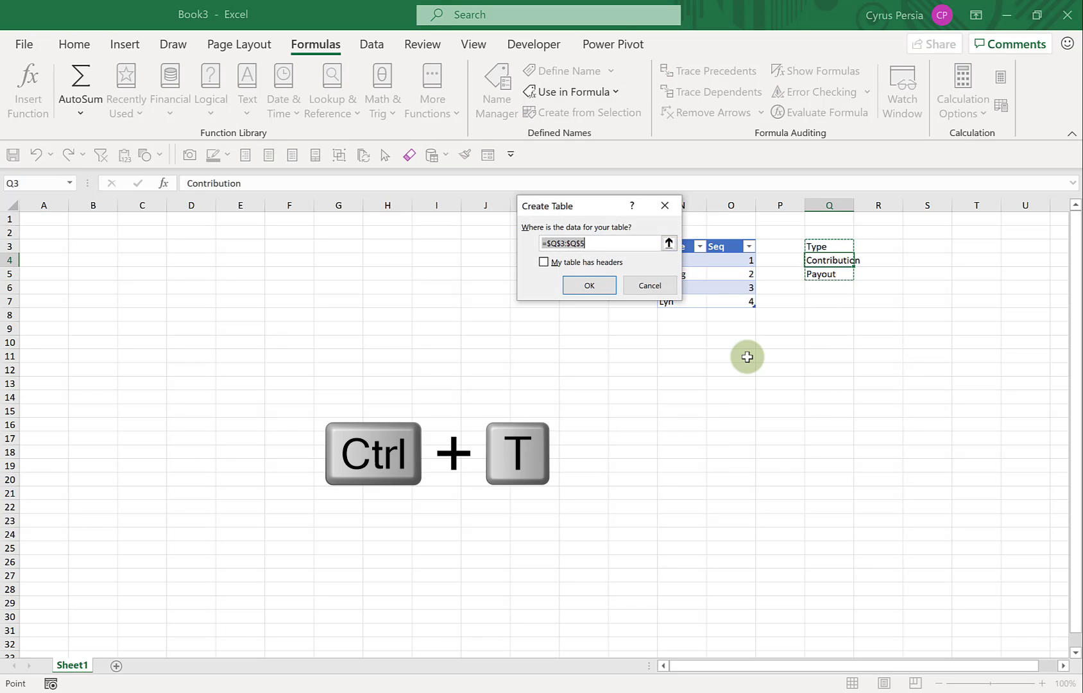
left_click(543, 263)
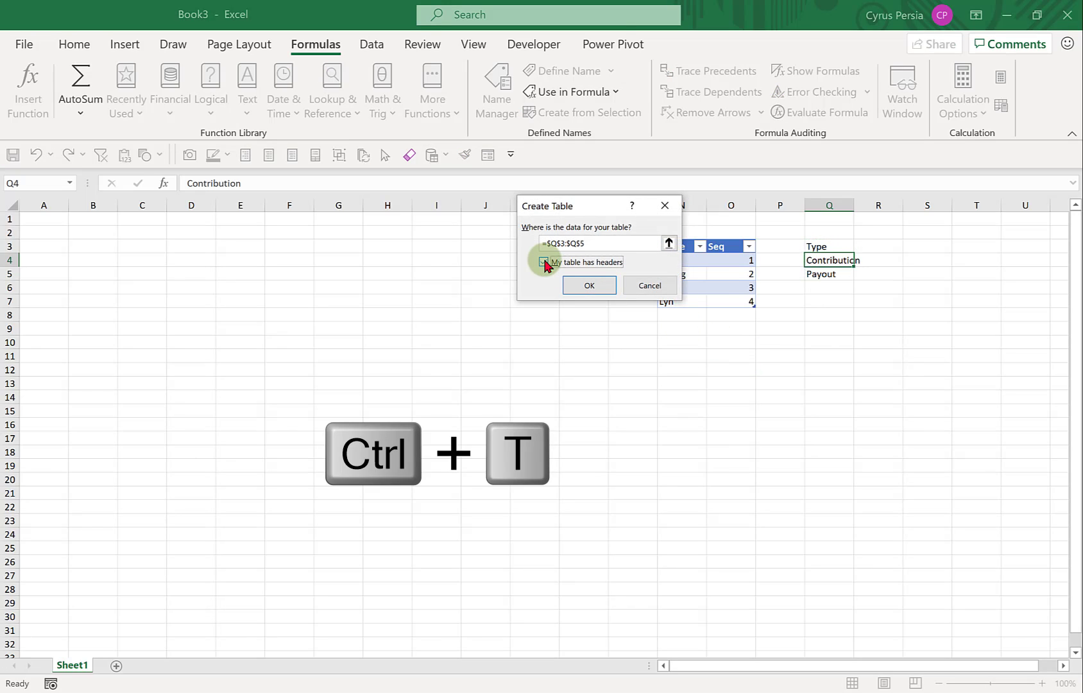
left_click(597, 288)
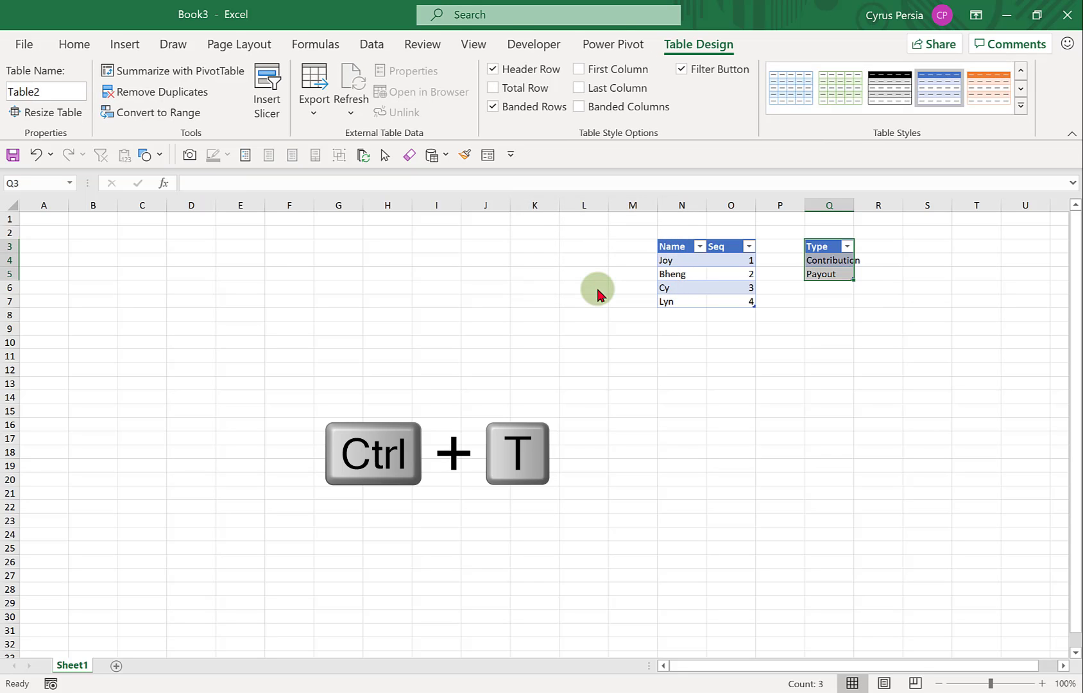
Create a defined name Type from the Type table's top row.
left_click(319, 46)
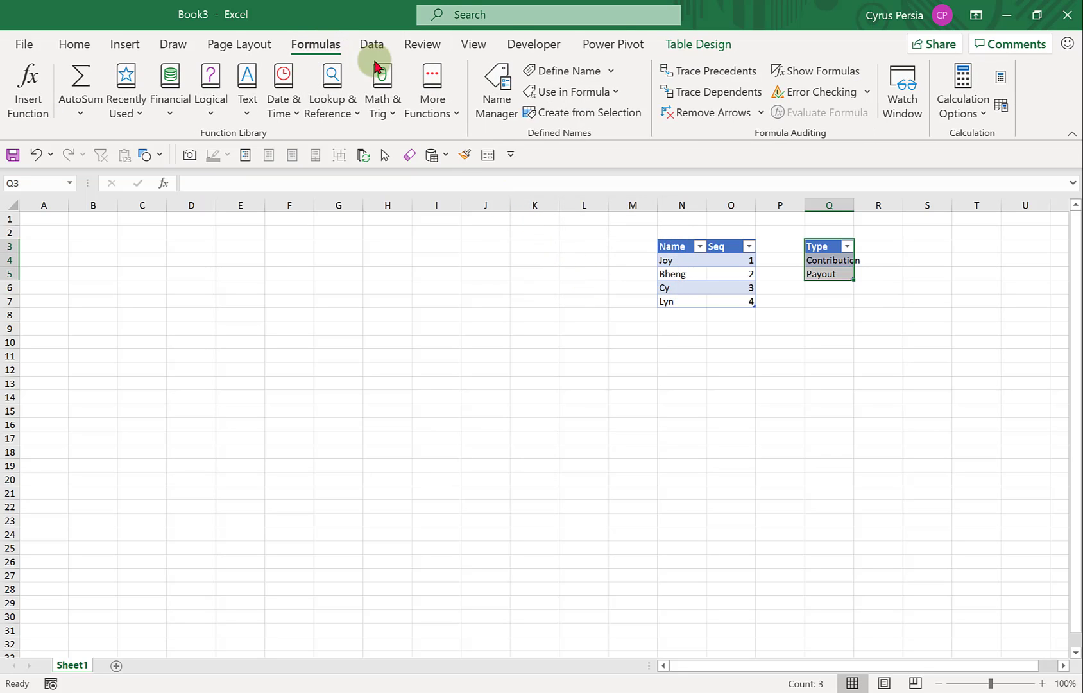
left_click(563, 114)
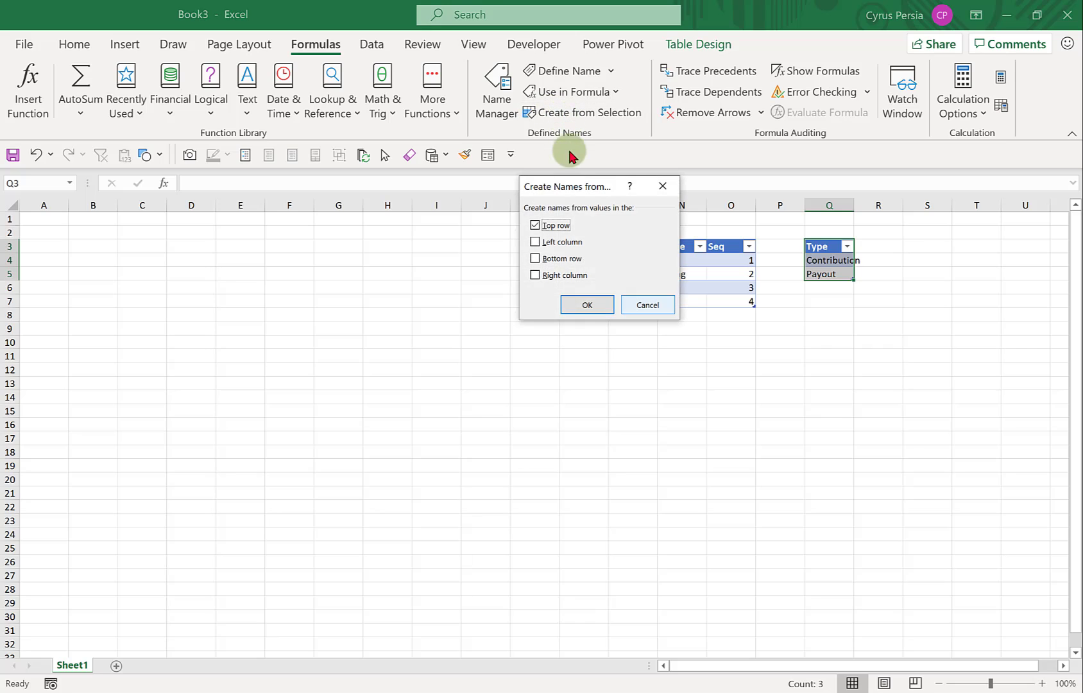
left_click(587, 305)
left_click(411, 371)
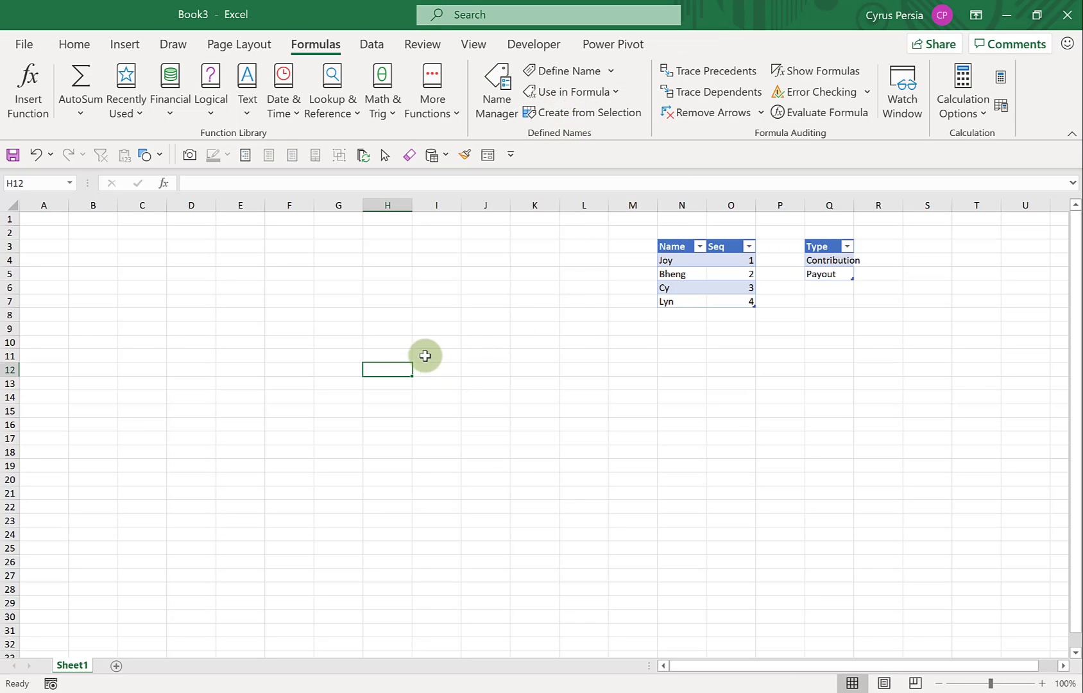
Paste the Name, Type, Date, Week#, Amount headers into A3:E3.
left_click(527, 246)
key("Left")
key("Left")
key("Left")
key("Left")
key("Left")
key("Left")
key("Left")
key("Left")
key("Left")
key("Left")
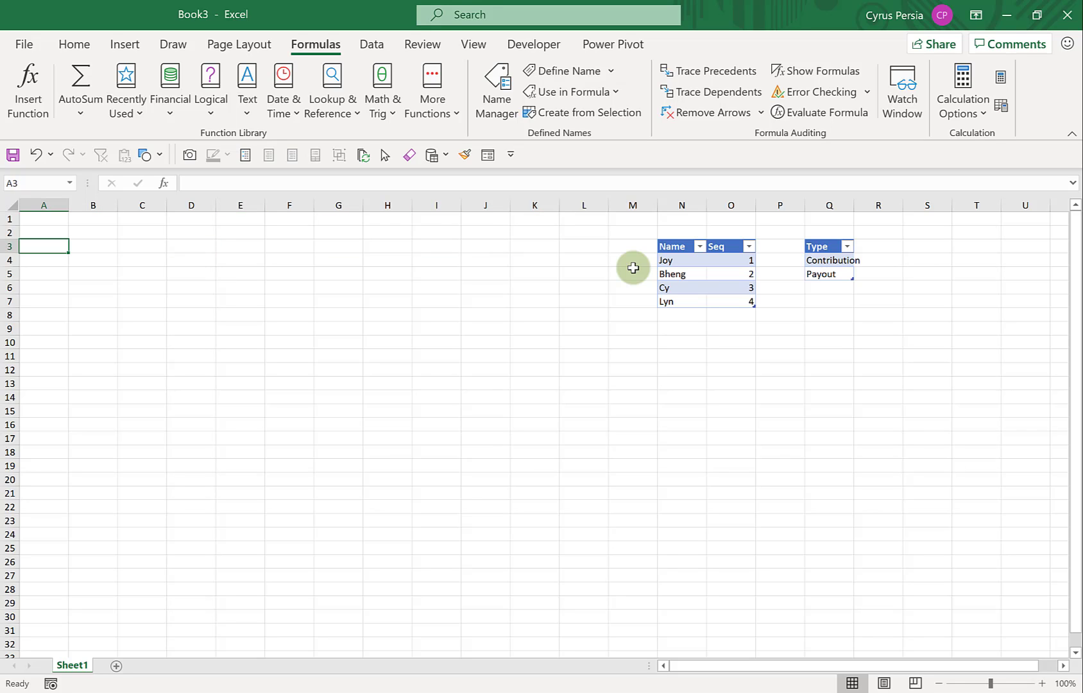
type("Name\tType\tDate\tWeek#\tAmount")
left_click(52, 257)
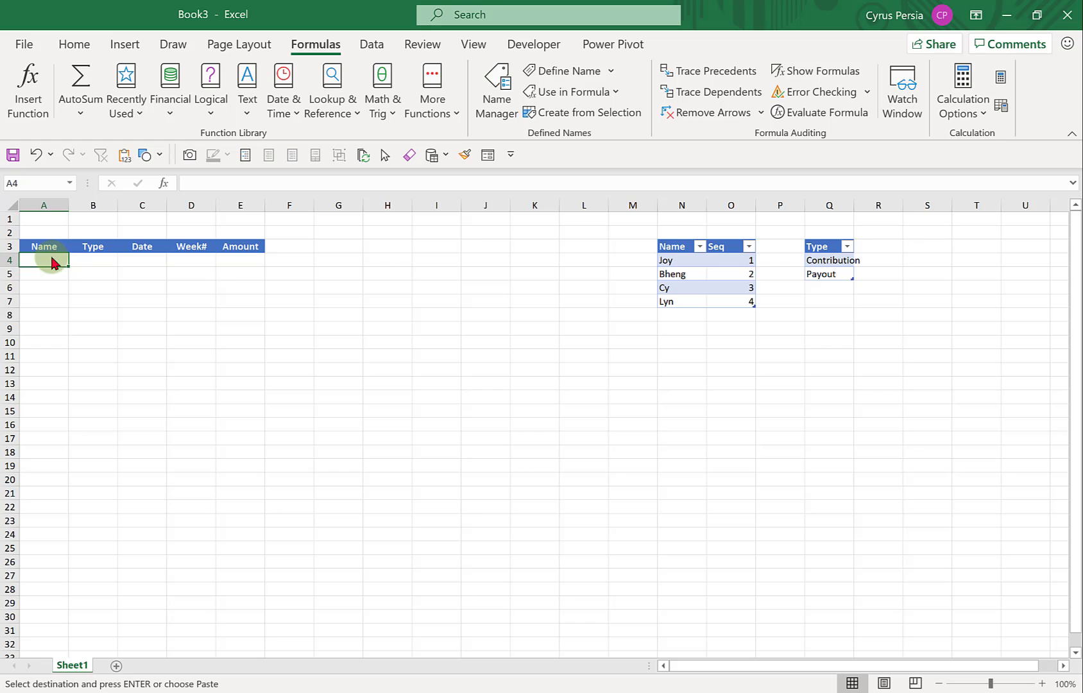
Restrict A4 with Data Validation to a list sourced from the Name range.
left_click(372, 46)
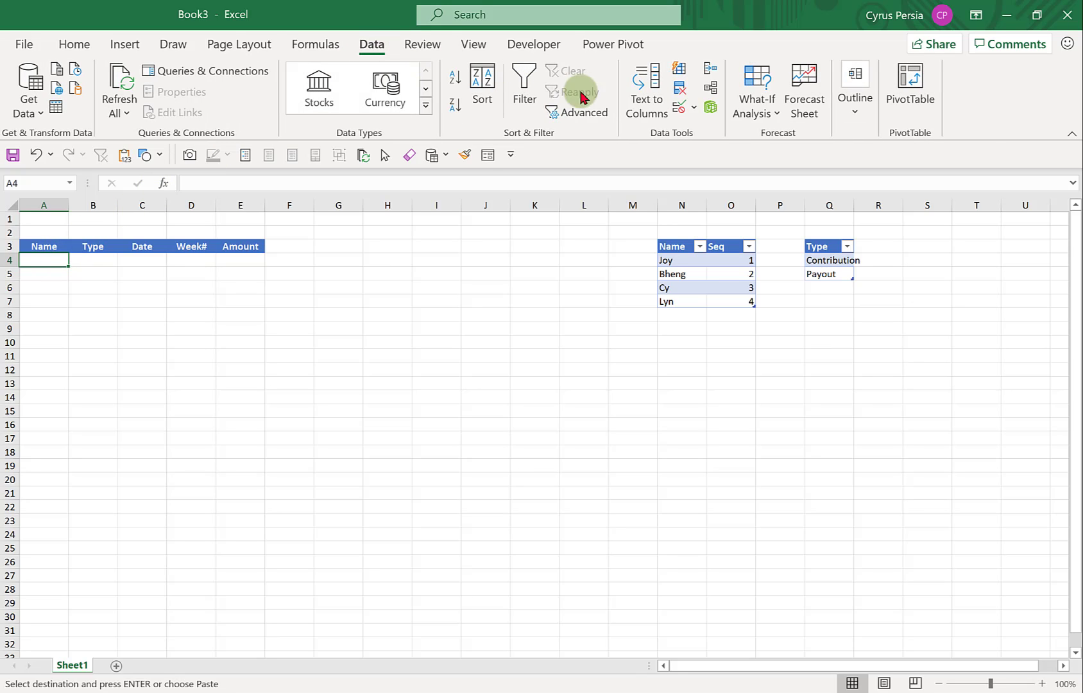
left_click(695, 109)
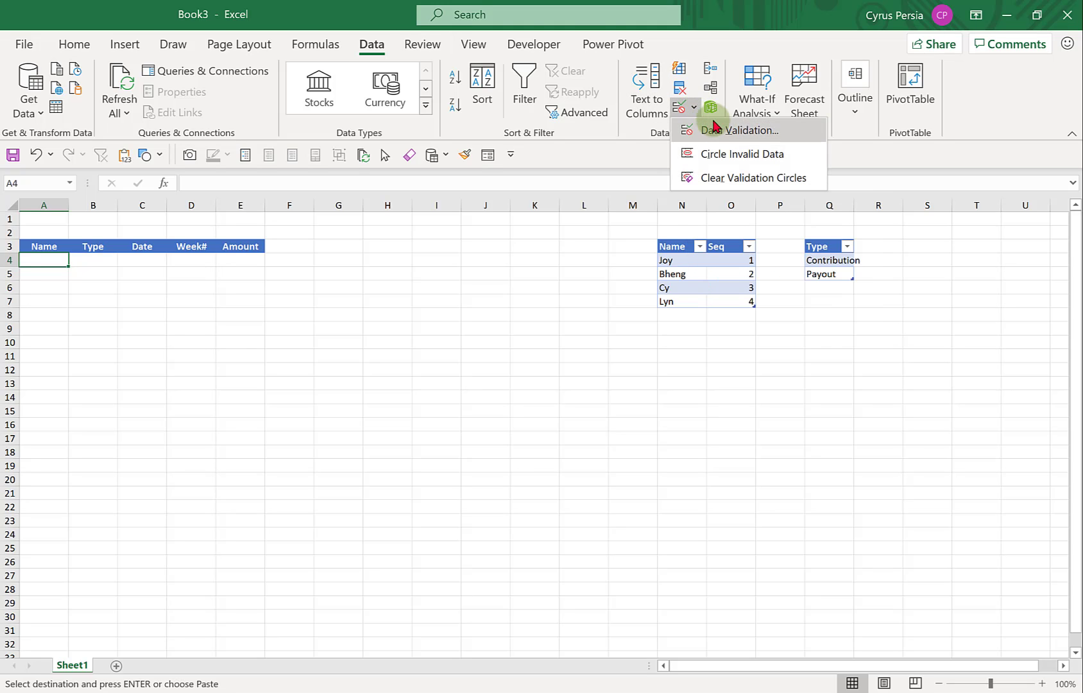
left_click(713, 129)
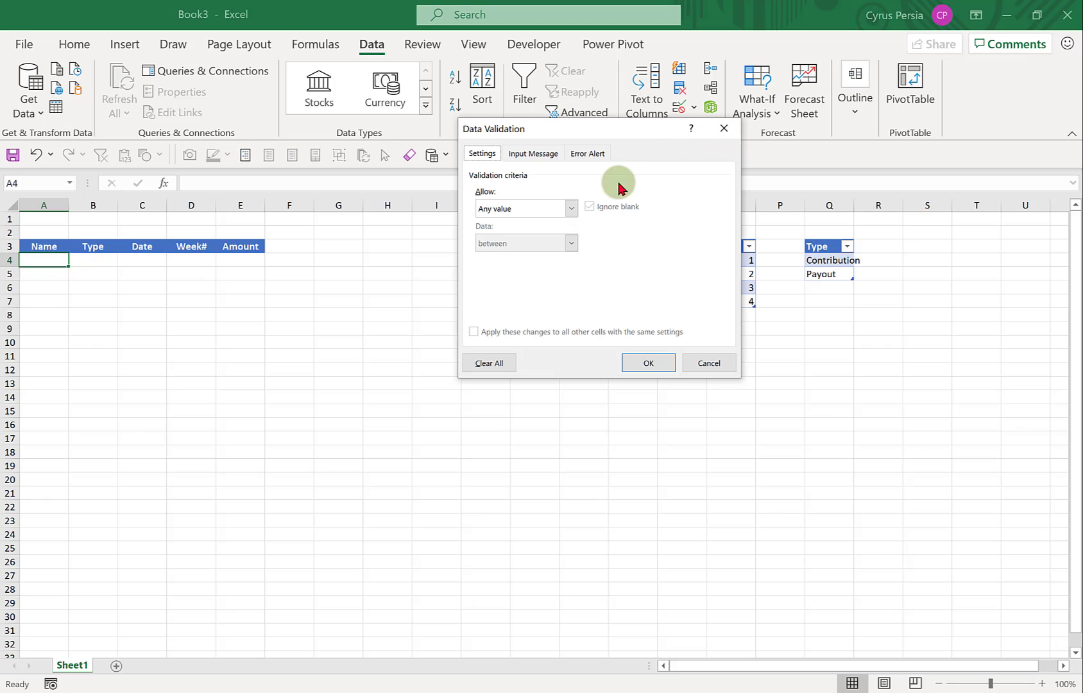
left_click(571, 209)
left_click(504, 246)
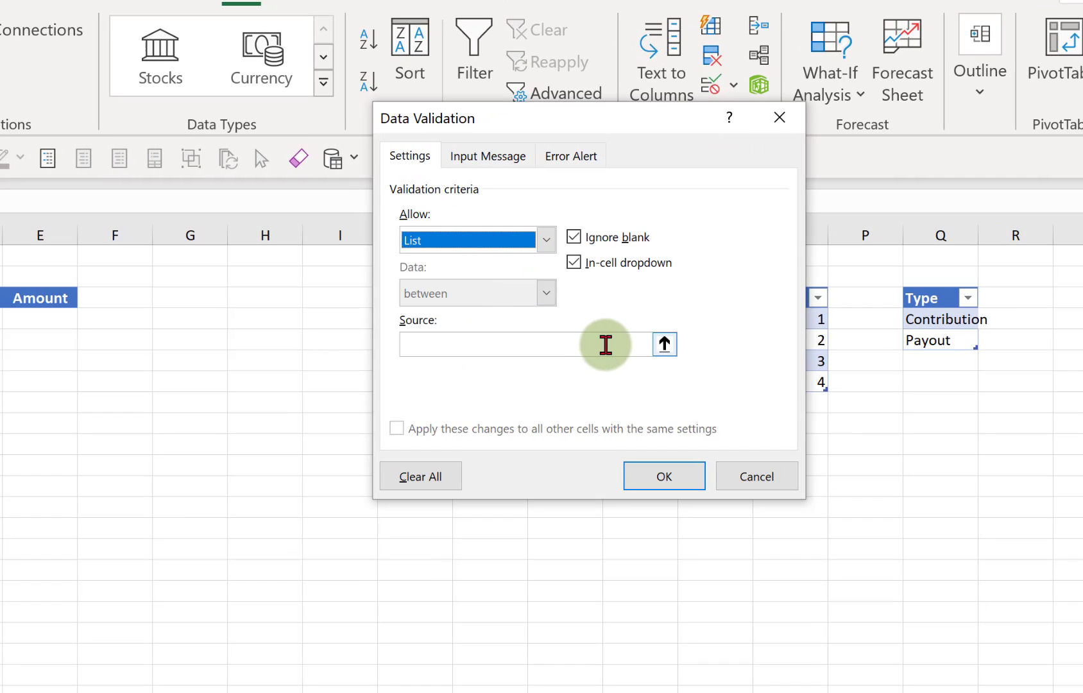
left_click(605, 345)
key("F3")
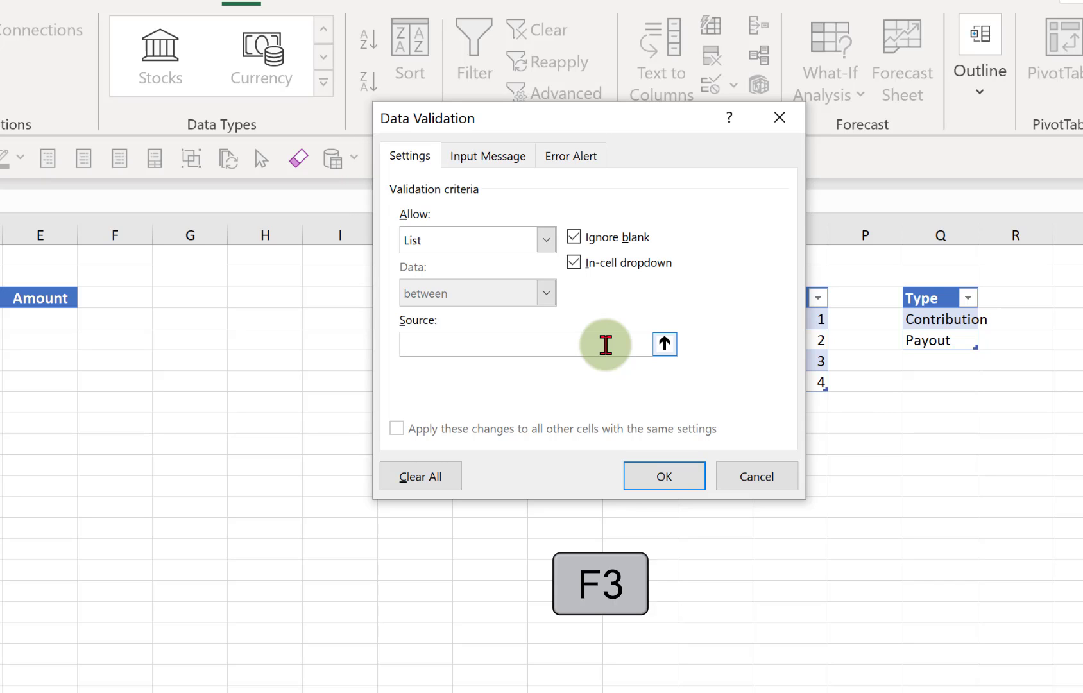
left_click(489, 251)
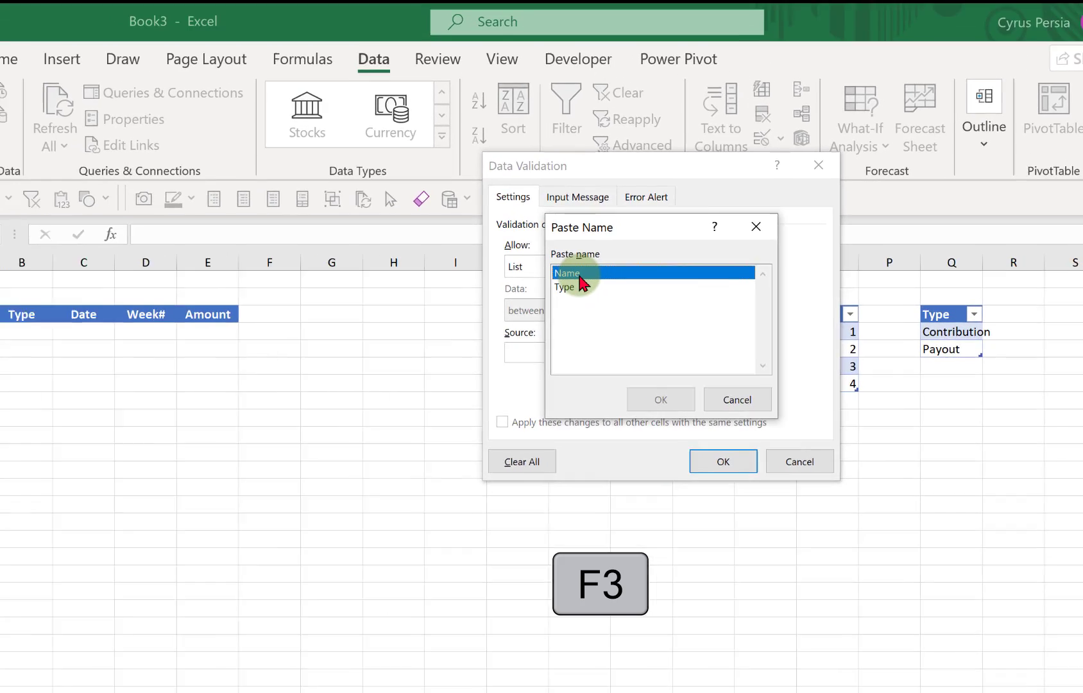
left_click(661, 399)
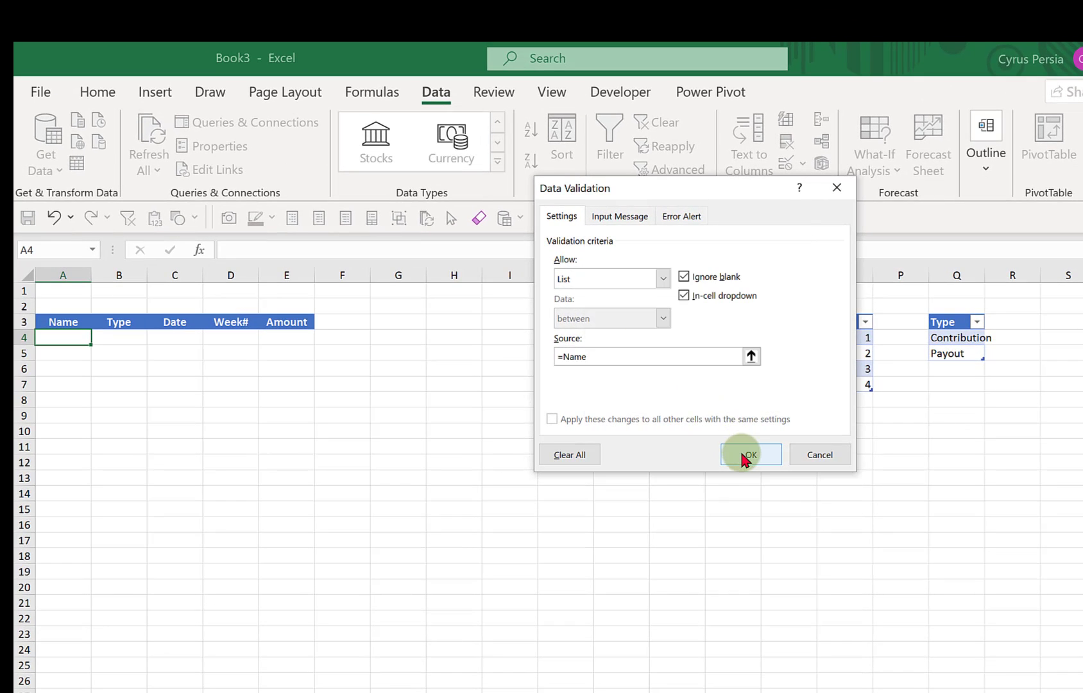
left_click(745, 455)
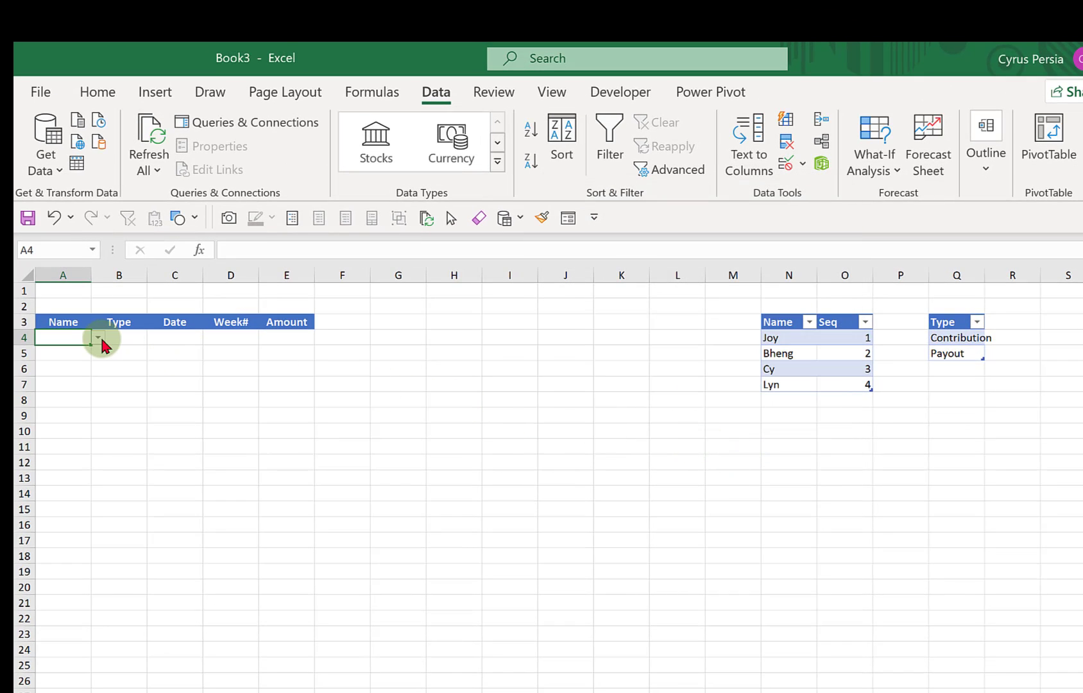
Check A4's drop-down of member names, then select N8.
left_click(98, 337)
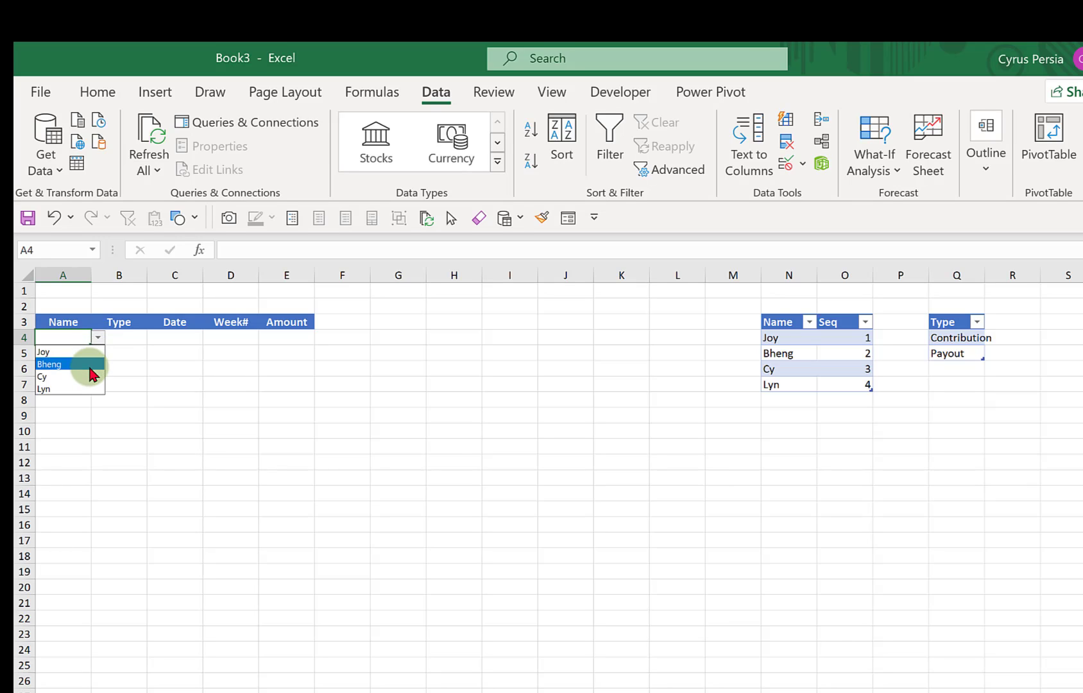
left_click(126, 340)
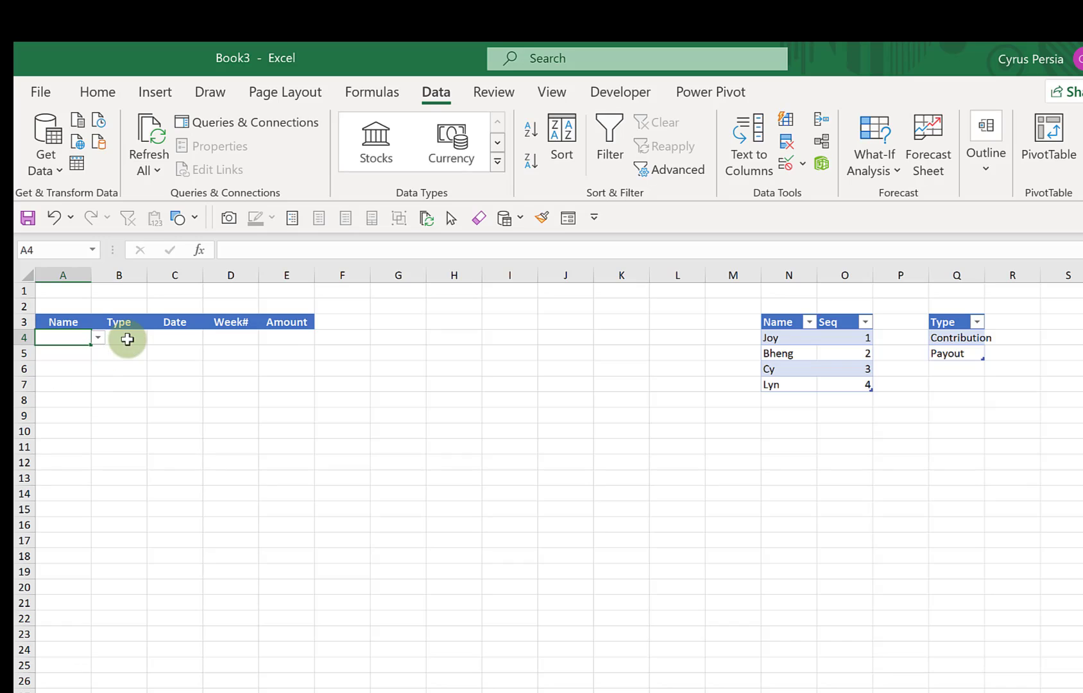
left_click(787, 400)
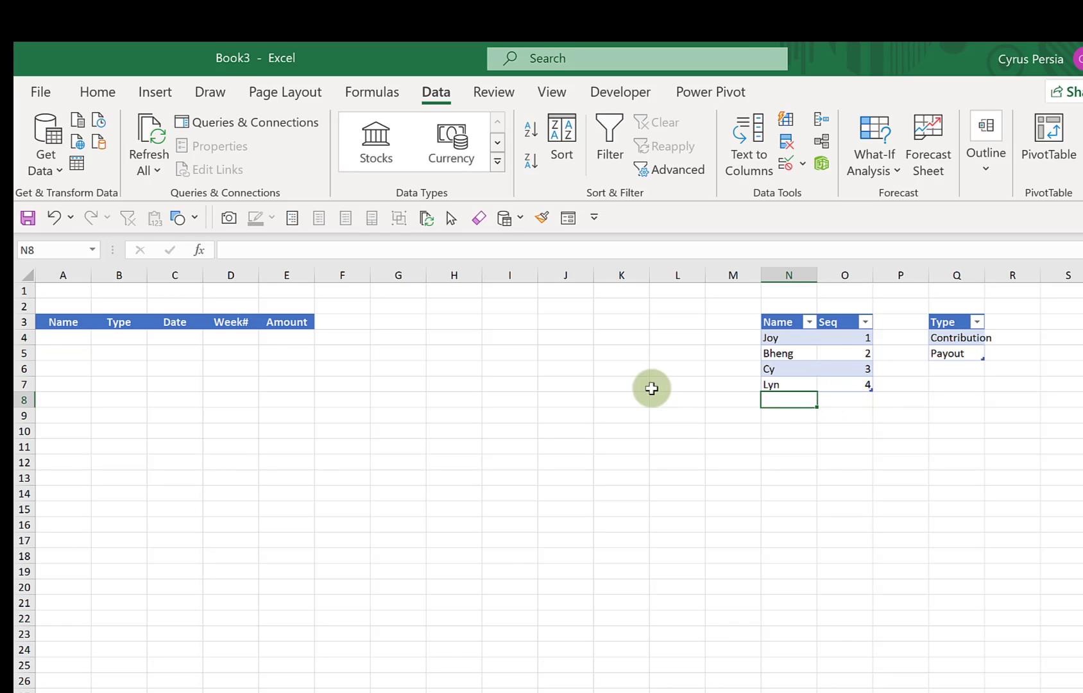
Restrict B4 with Data Validation to a list sourced from the Type range.
left_click(57, 340)
left_click(116, 336)
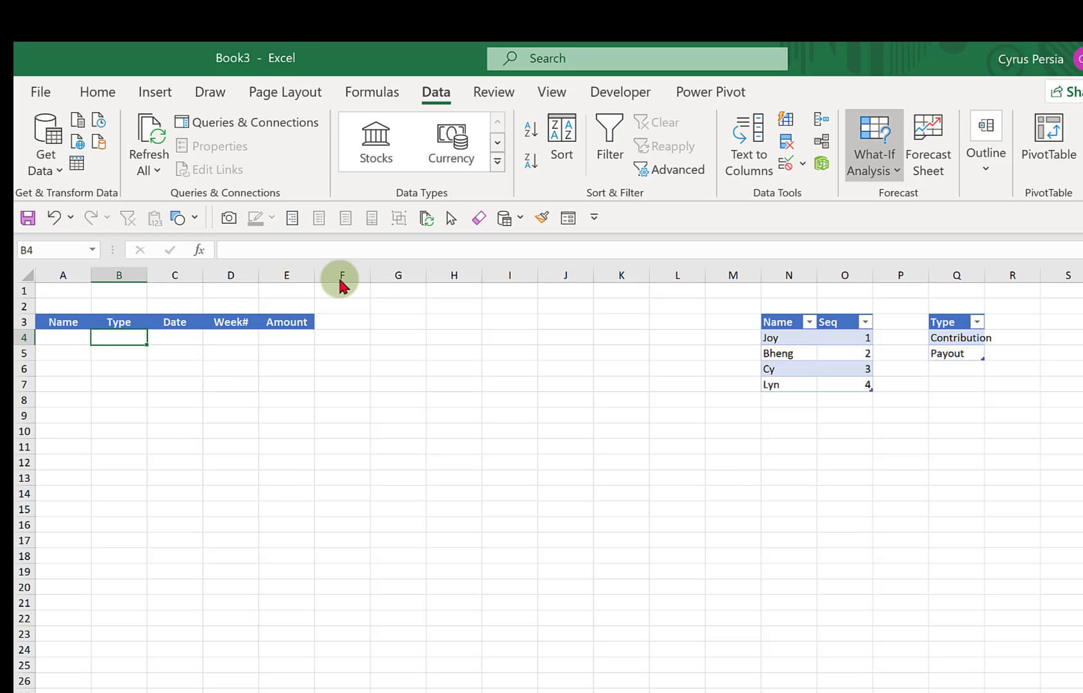
left_click(802, 164)
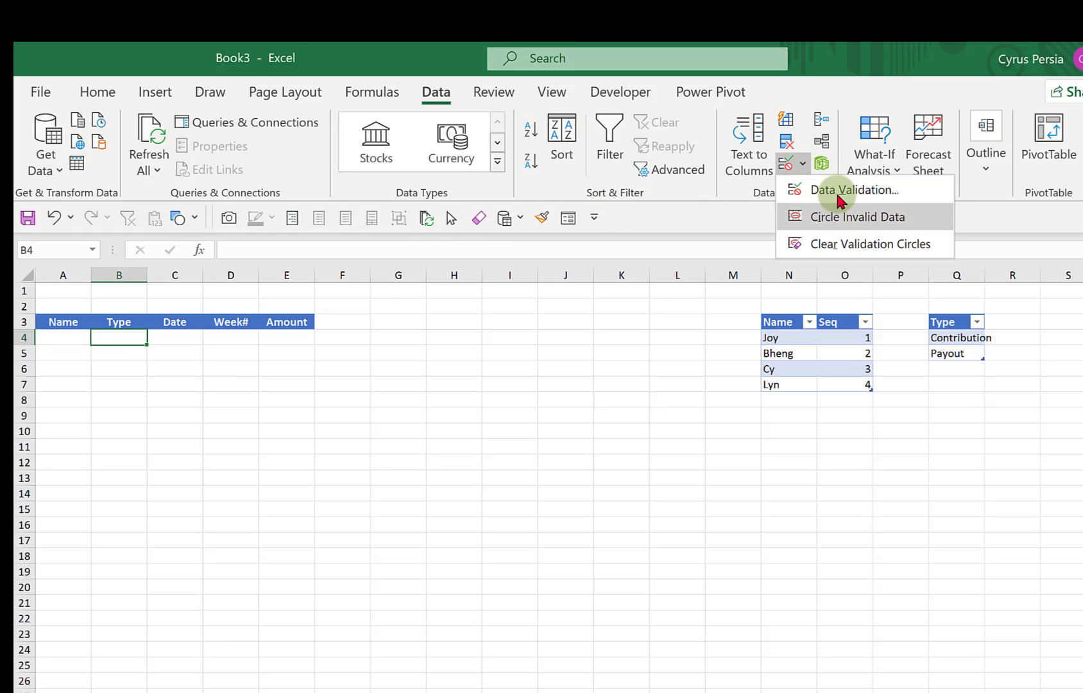
left_click(837, 192)
left_click(663, 279)
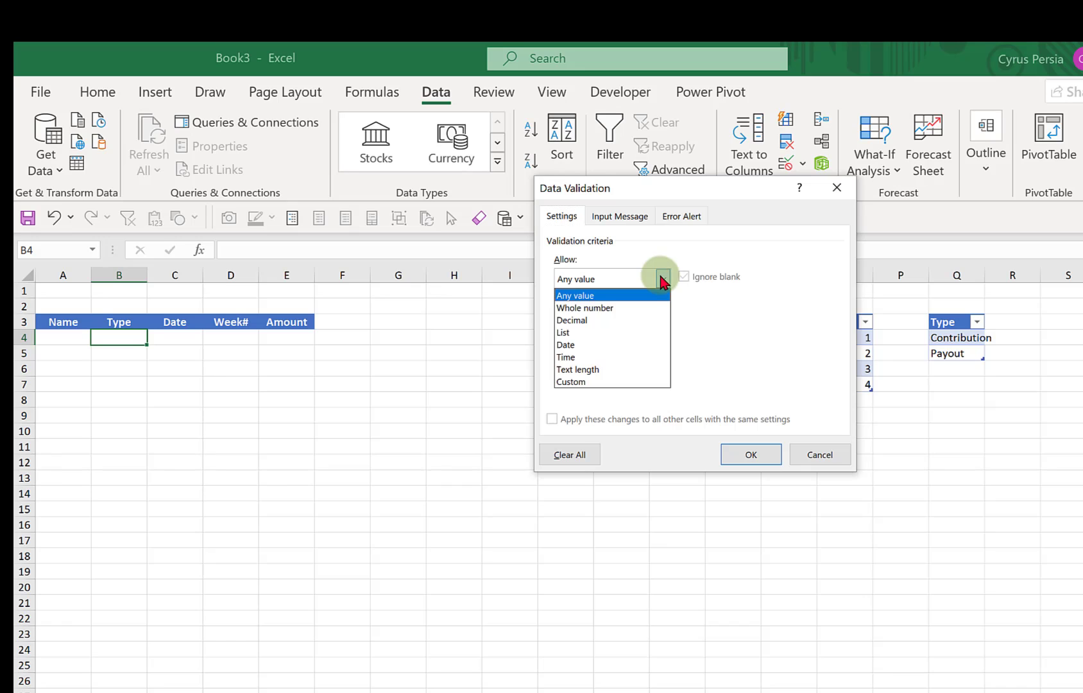
left_click(614, 332)
left_click(645, 356)
key("F3")
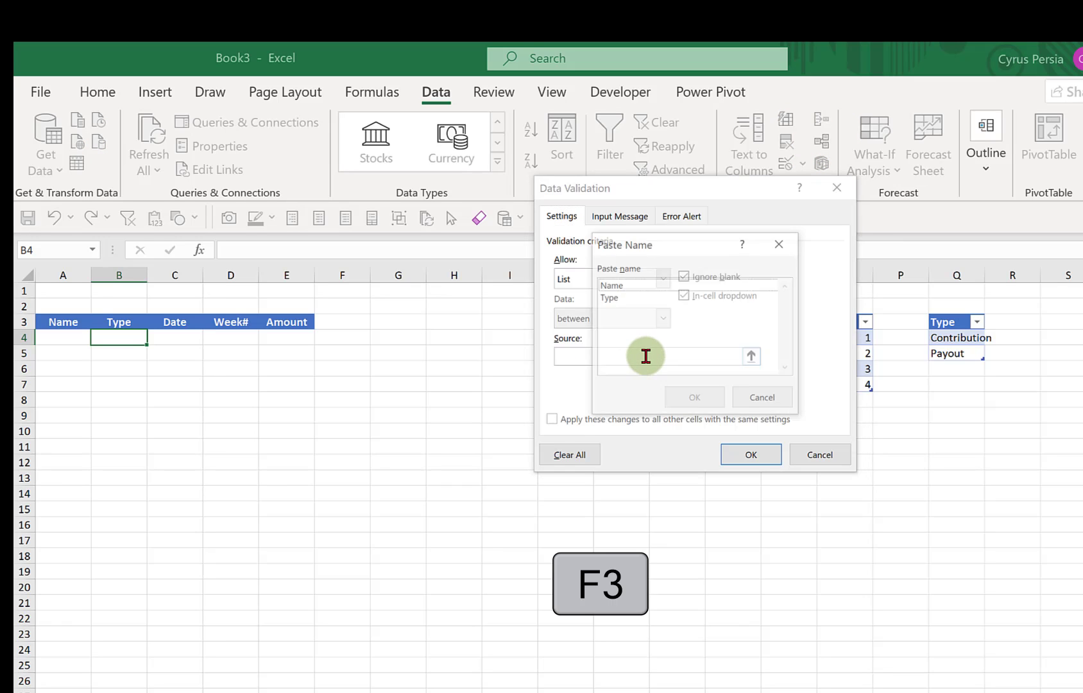
left_click(607, 297)
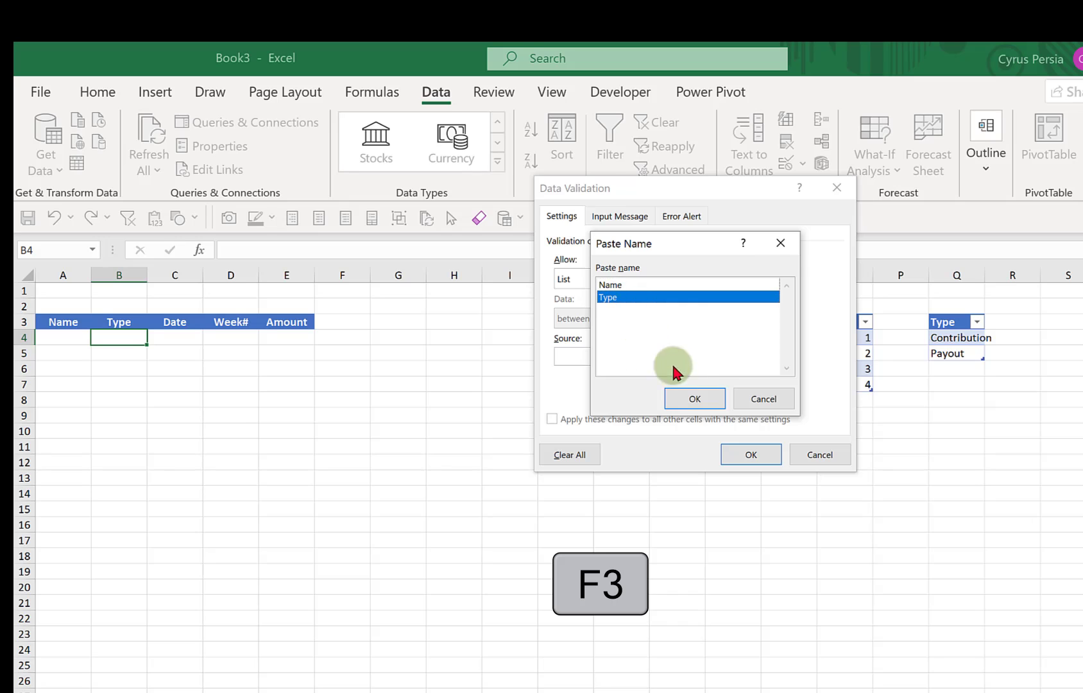
left_click(695, 398)
left_click(751, 454)
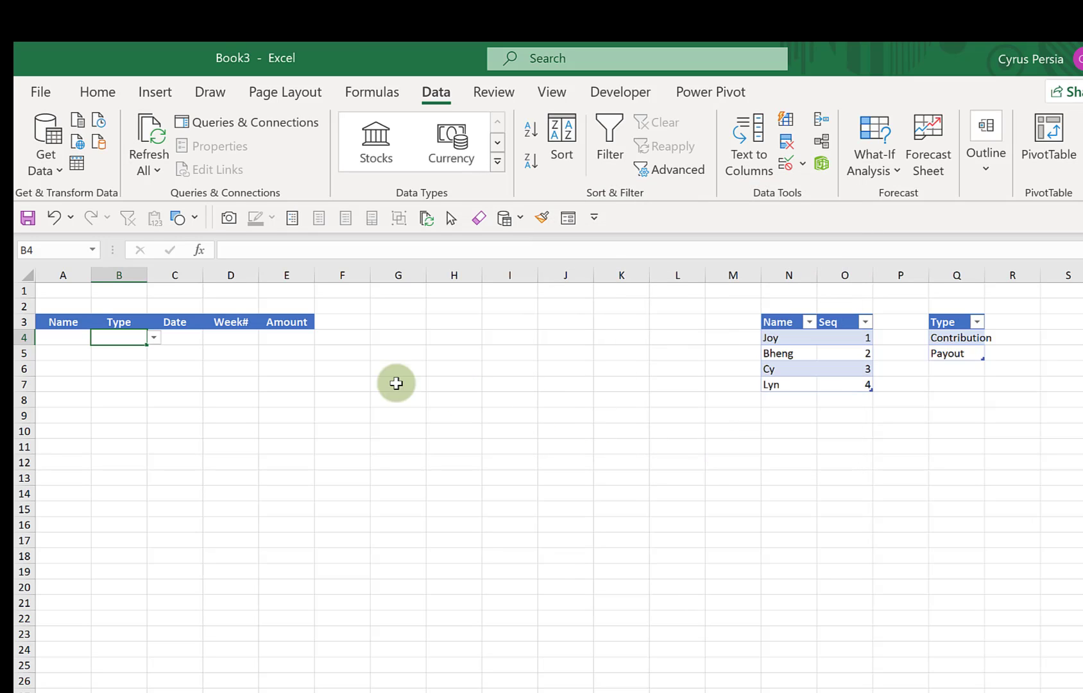
left_click(185, 342)
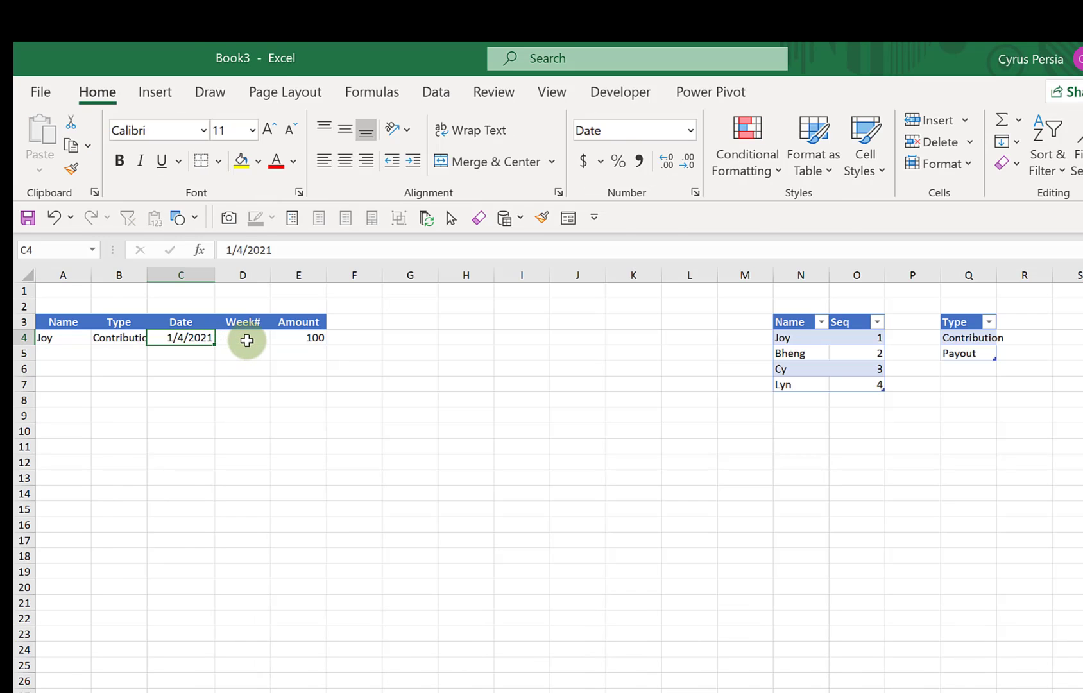
Convert the A3:E4 Name/Type/Date/Week#/Amount range into a table with headers.
left_click(247, 340)
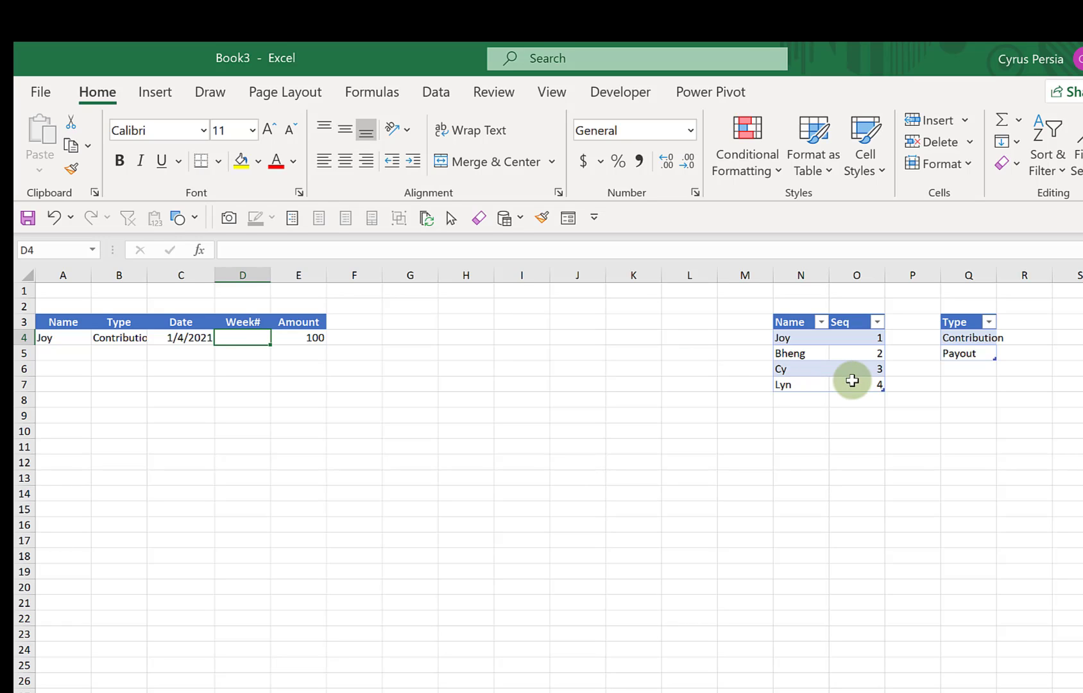
key("Left")
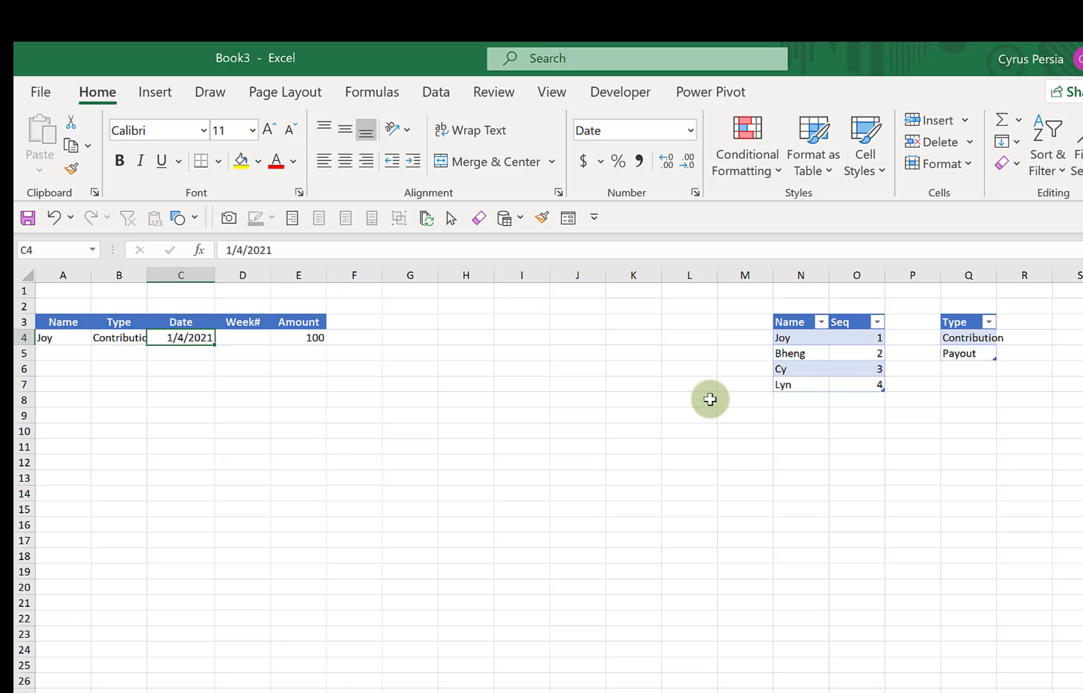
key("ctrl+t")
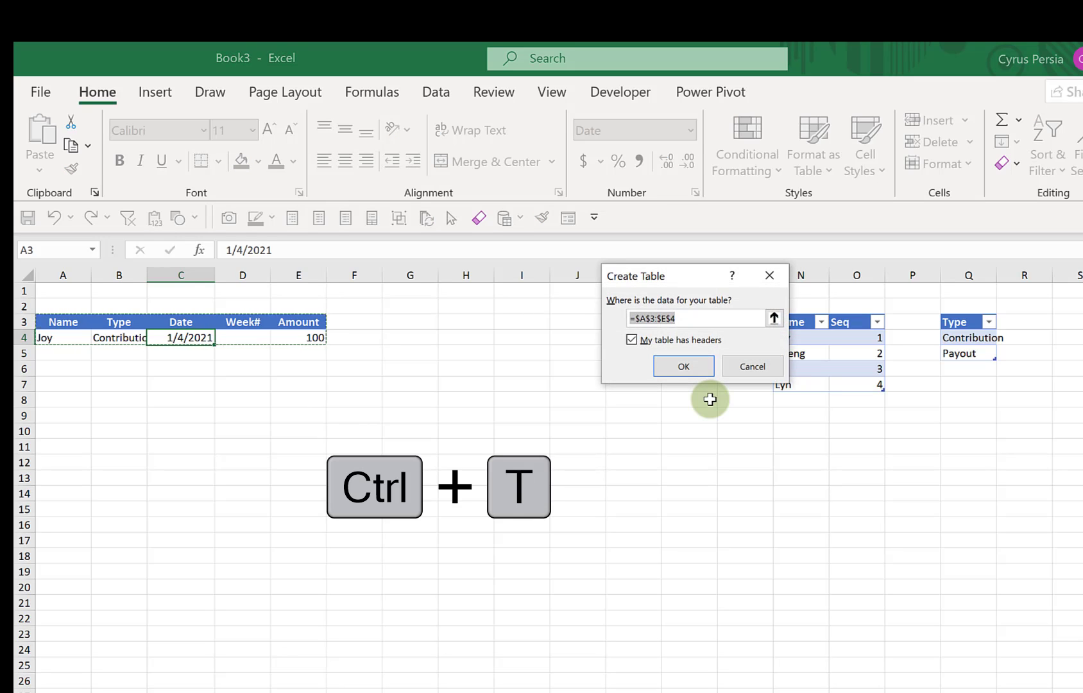
key("Return")
key("Down")
key("Up")
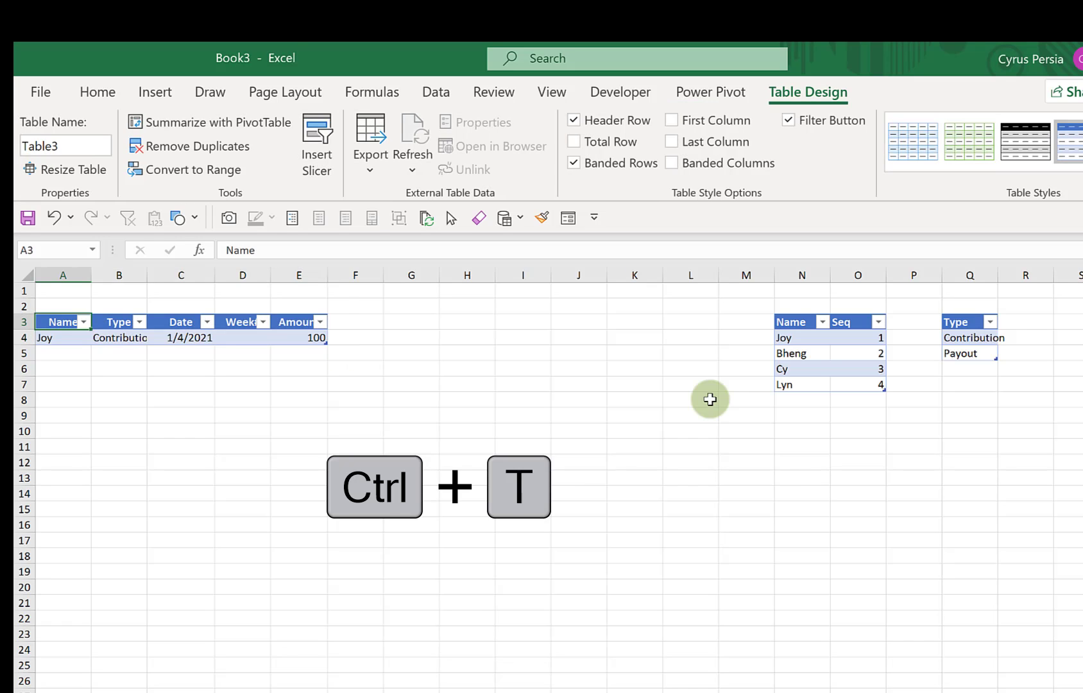
key("Right")
key("Right")
key("Right")
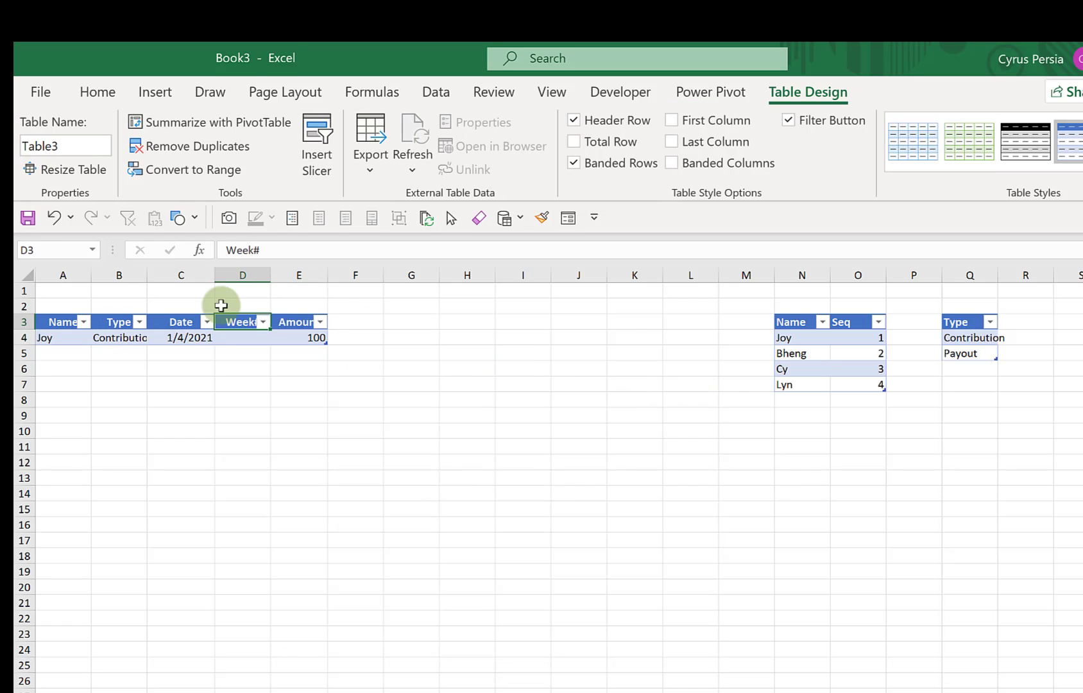
left_click_drag(65, 275, 399, 275)
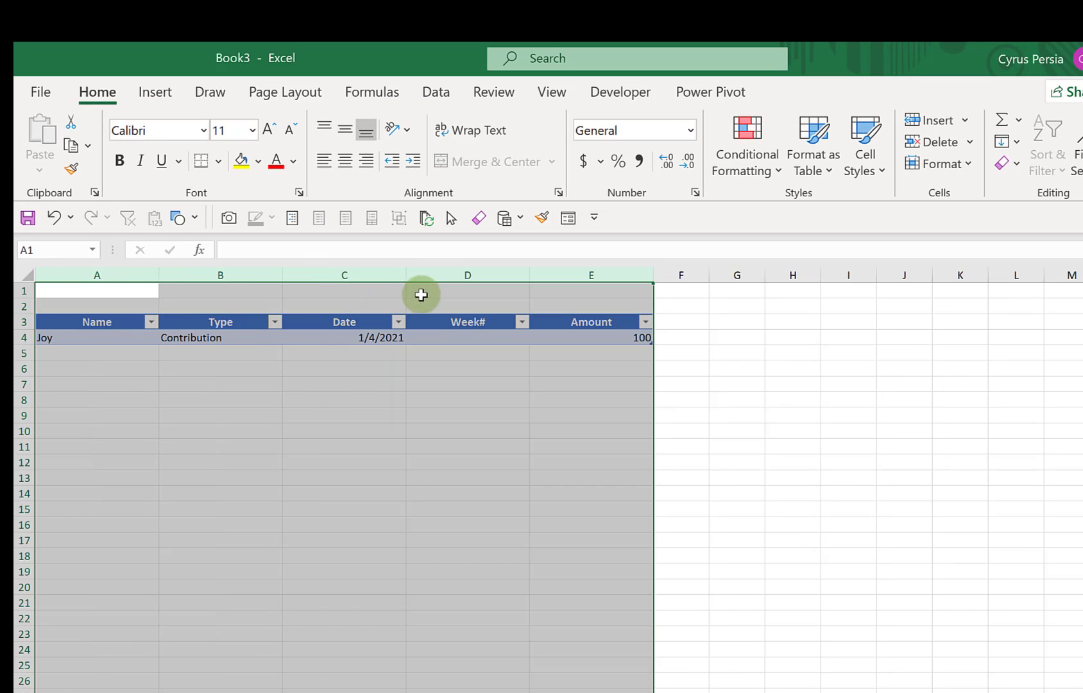
left_click(489, 338)
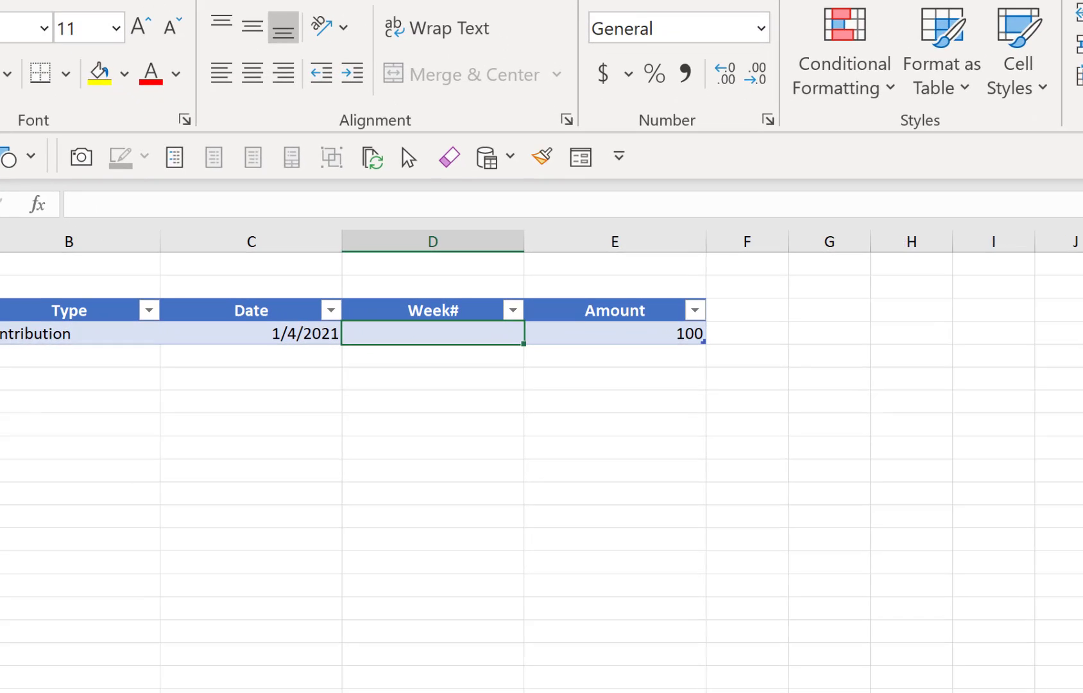
type("=we")
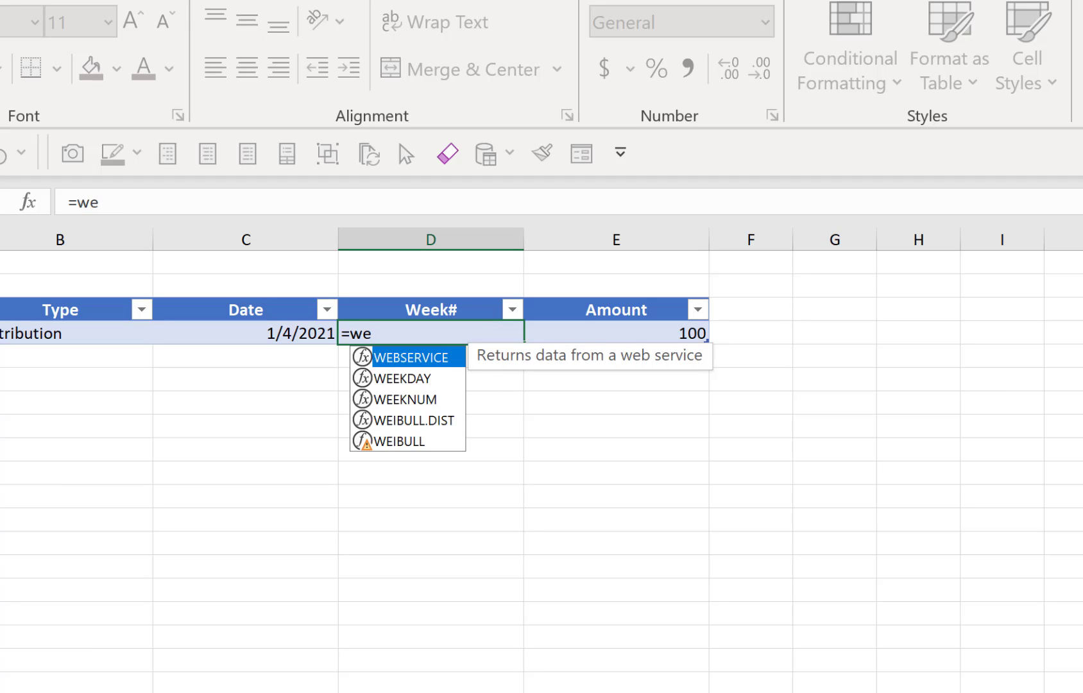
type("ek")
key("Down")
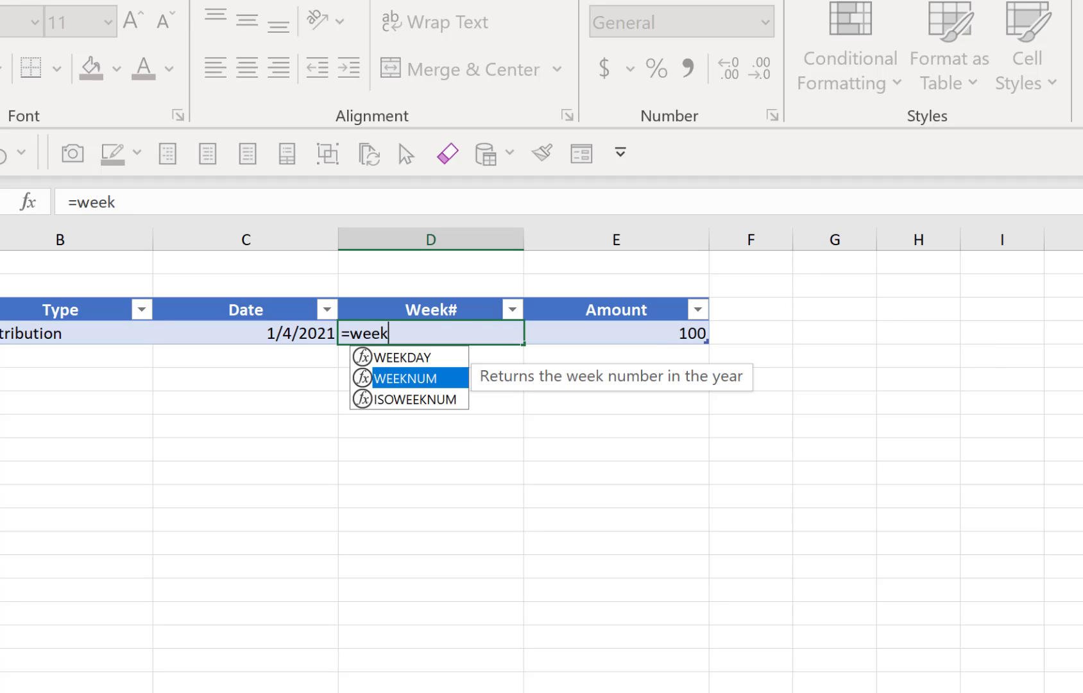
key("Tab")
key("Left")
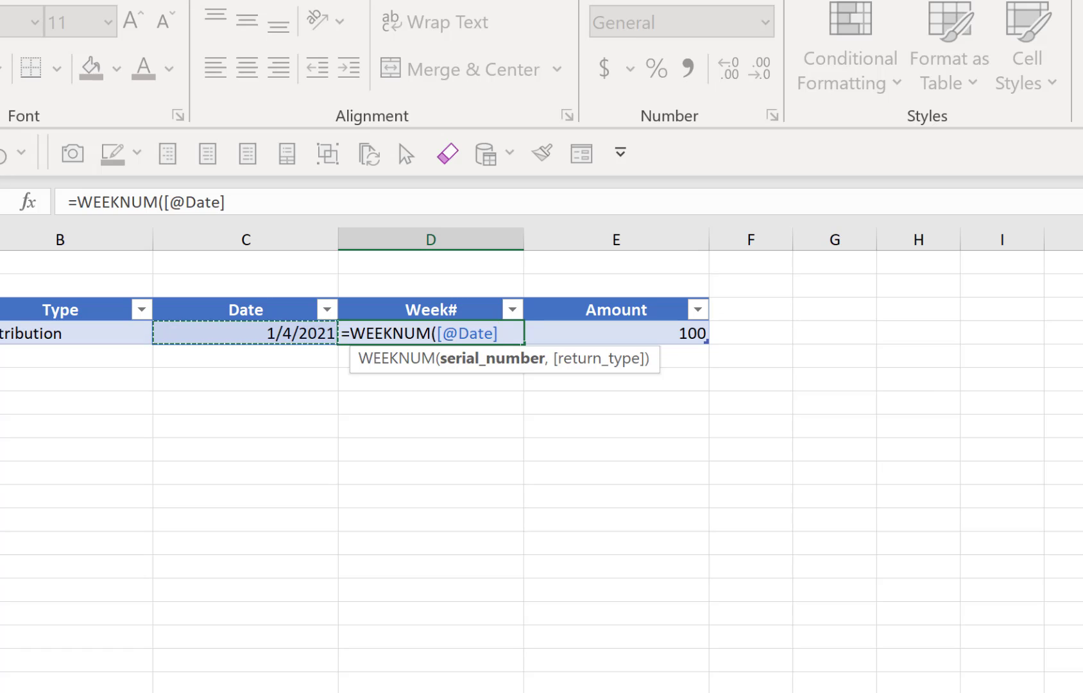
key("ctrl+Return")
left_click(616, 332)
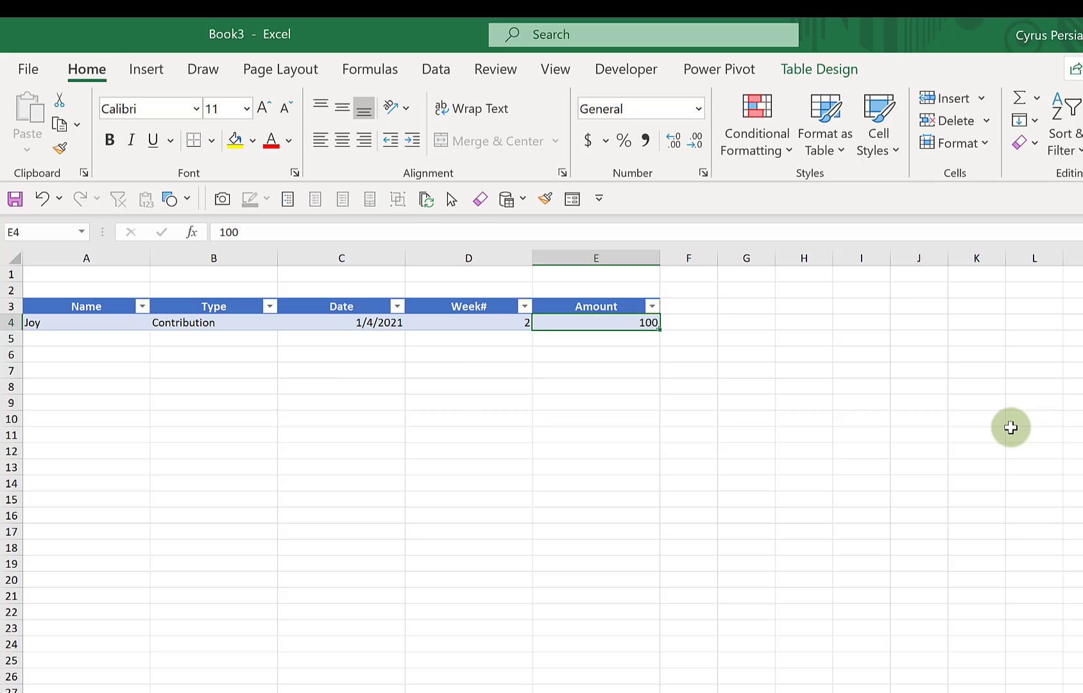
Add a new row to the table from its last cell.
key("Return")
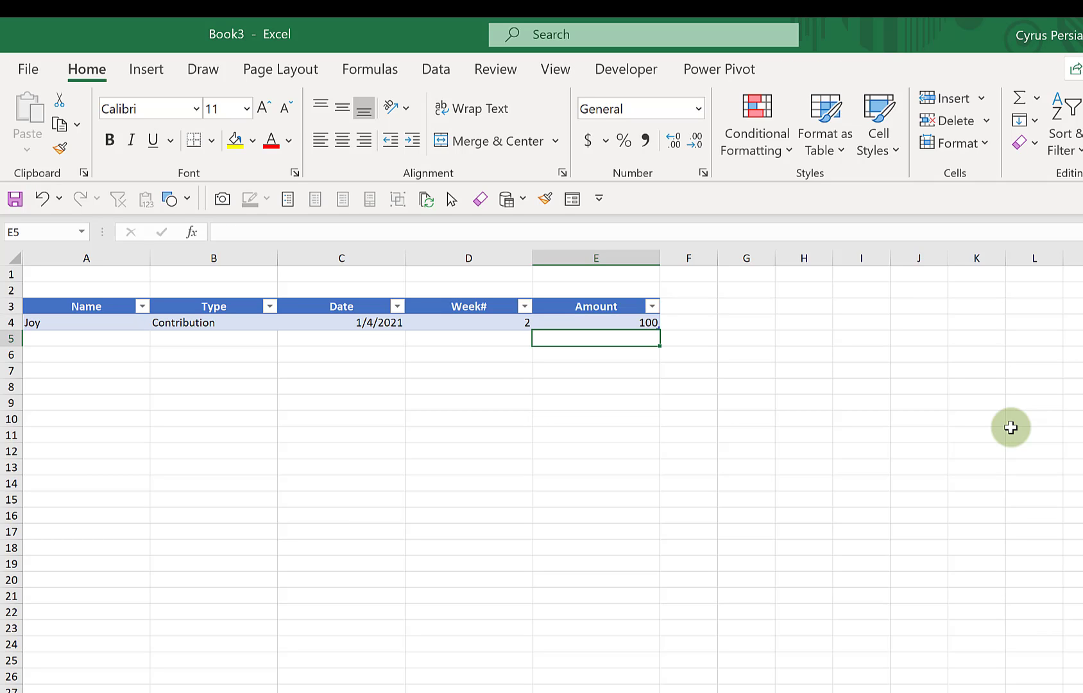
key("Up")
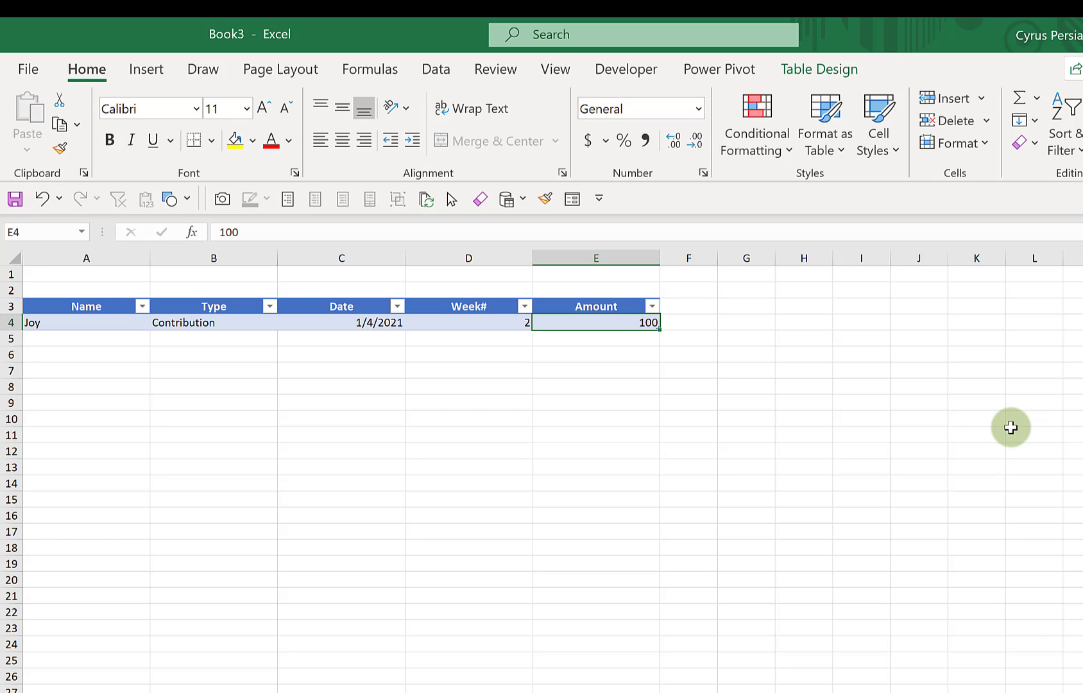
key("Tab")
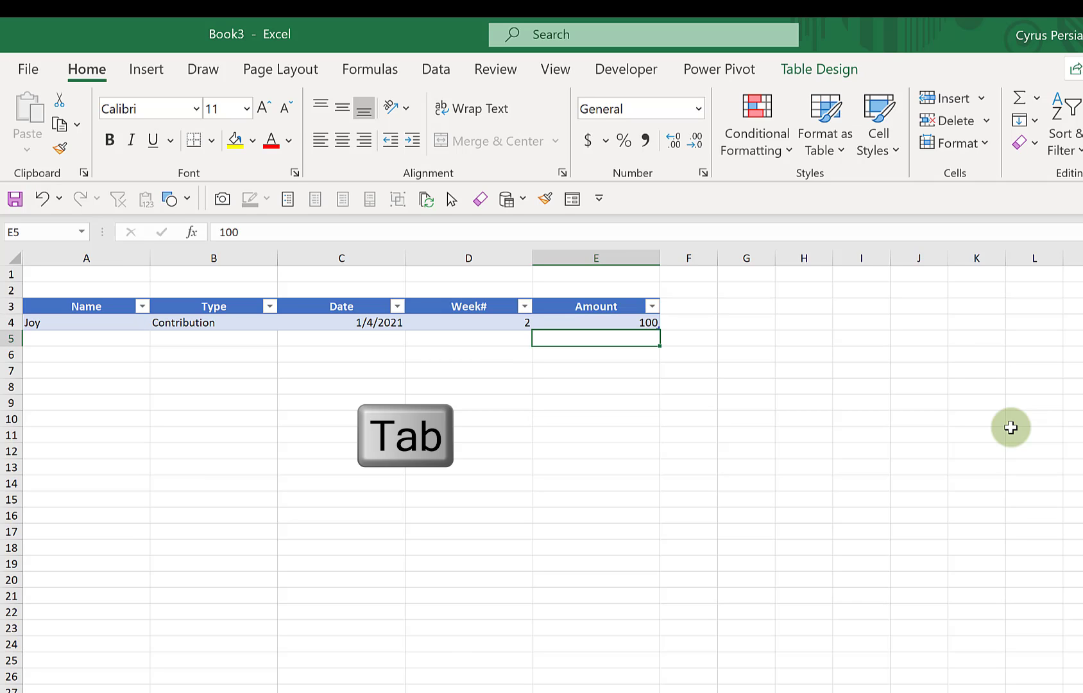
key("Up")
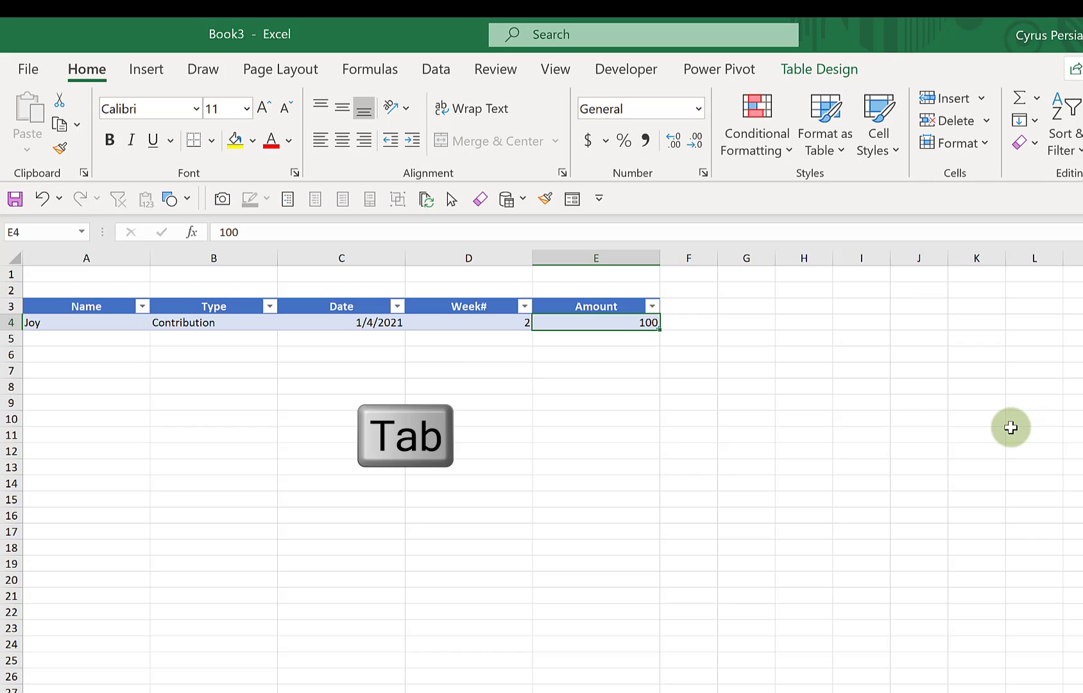
key("Tab")
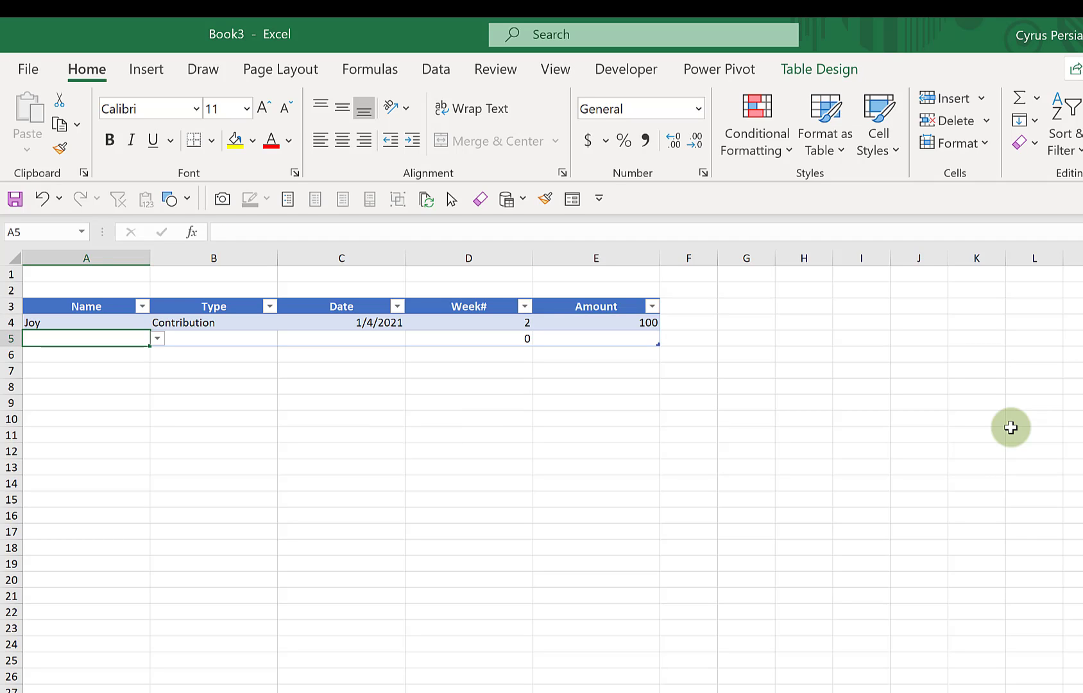
key("alt+Tab")
Fill row 5 with Bheng, Contribution and the date 1/5.
left_click(159, 343)
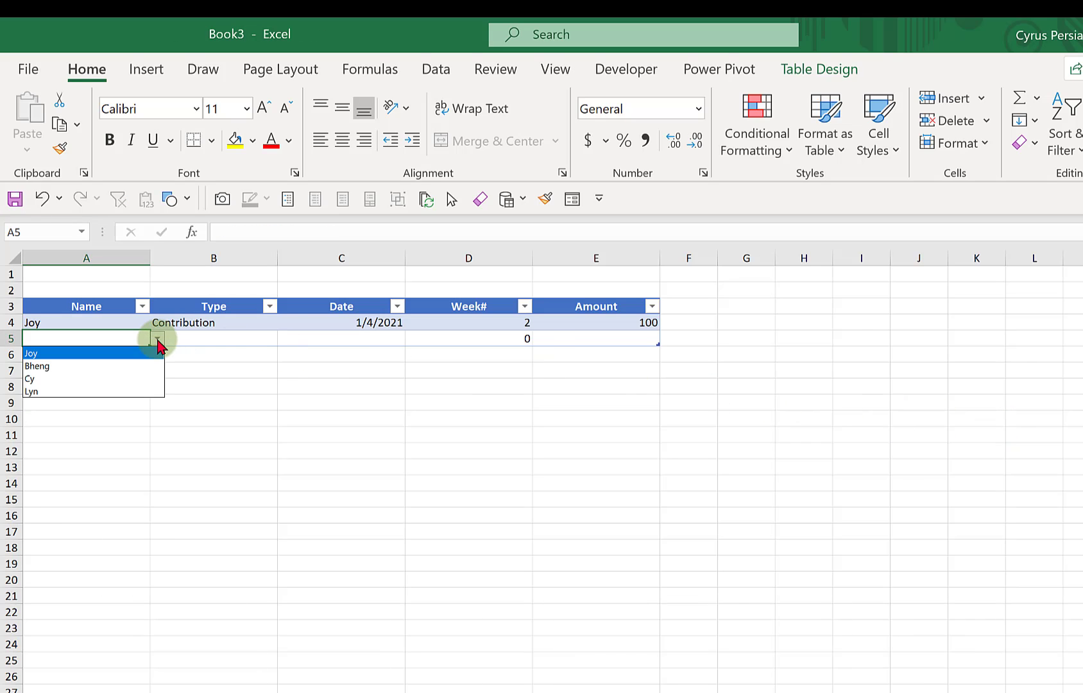
left_click(140, 374)
left_click(197, 338)
left_click(285, 339)
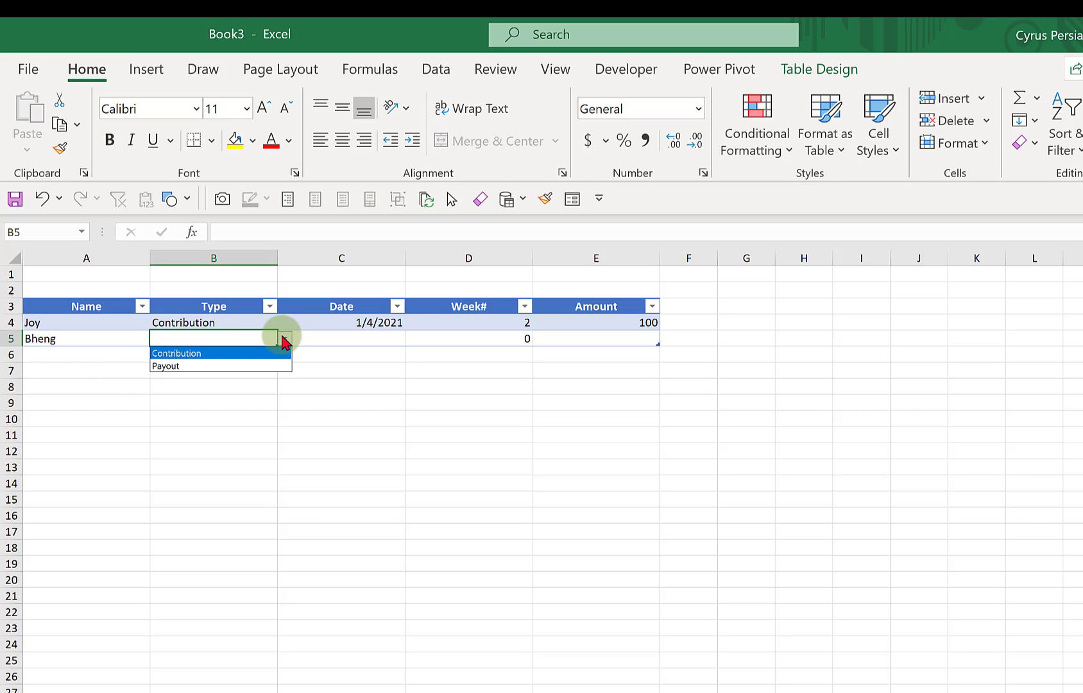
left_click(278, 350)
left_click(334, 338)
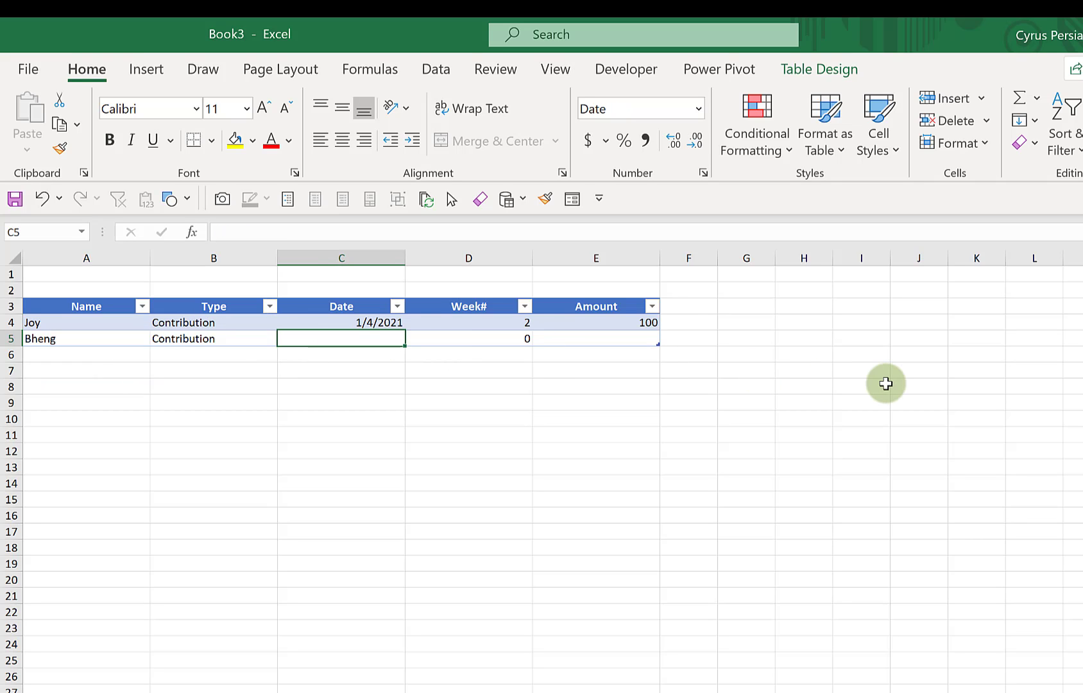
key("F2")
type("1/5")
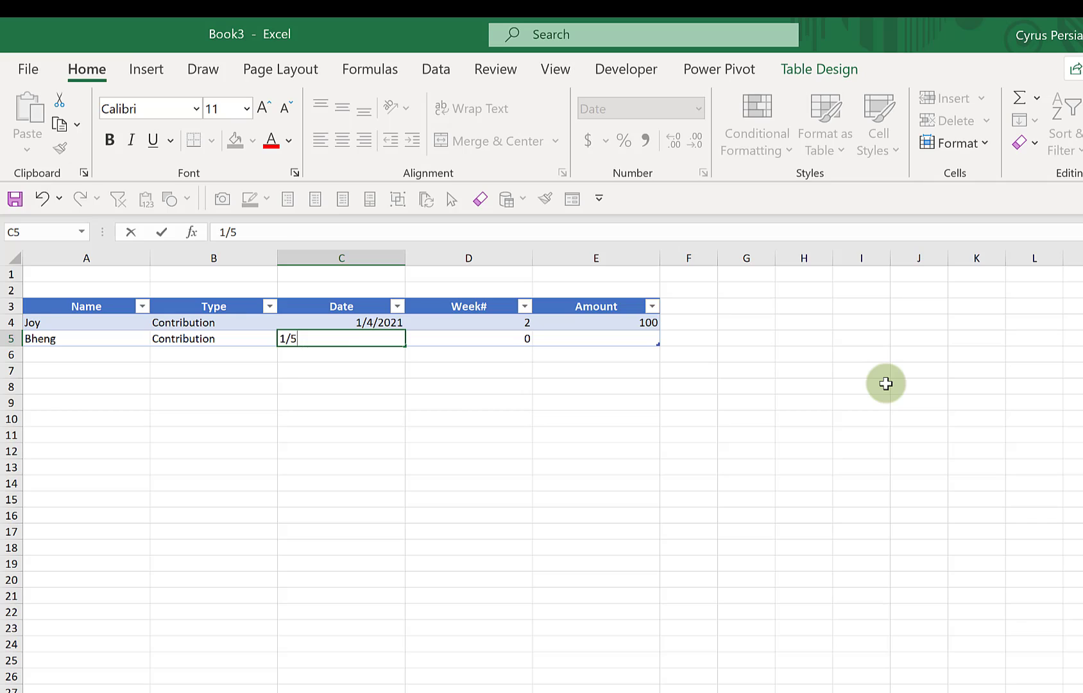
key("Tab")
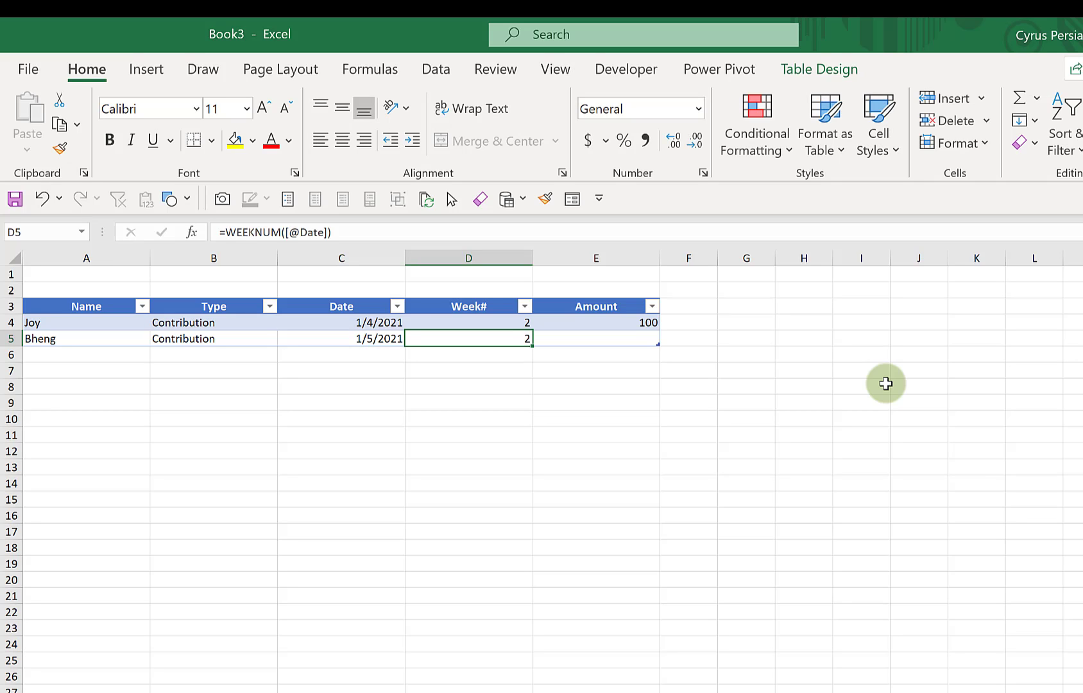
Enter amount 100 for row 5, then rename the sheet to Detailed View.
key("Tab")
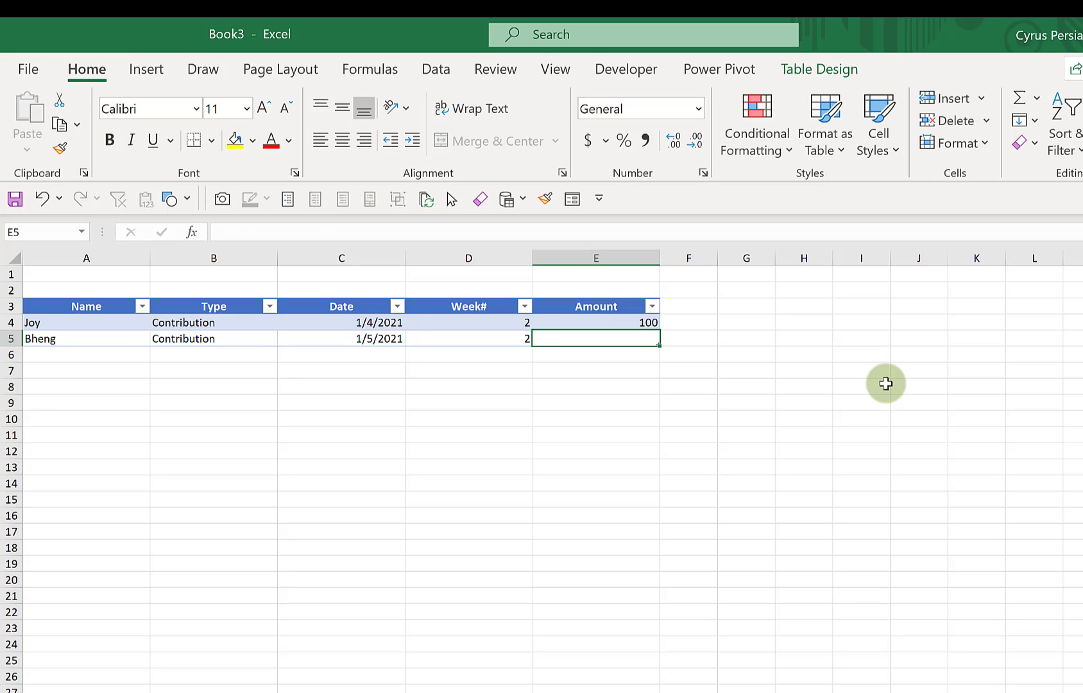
type("100")
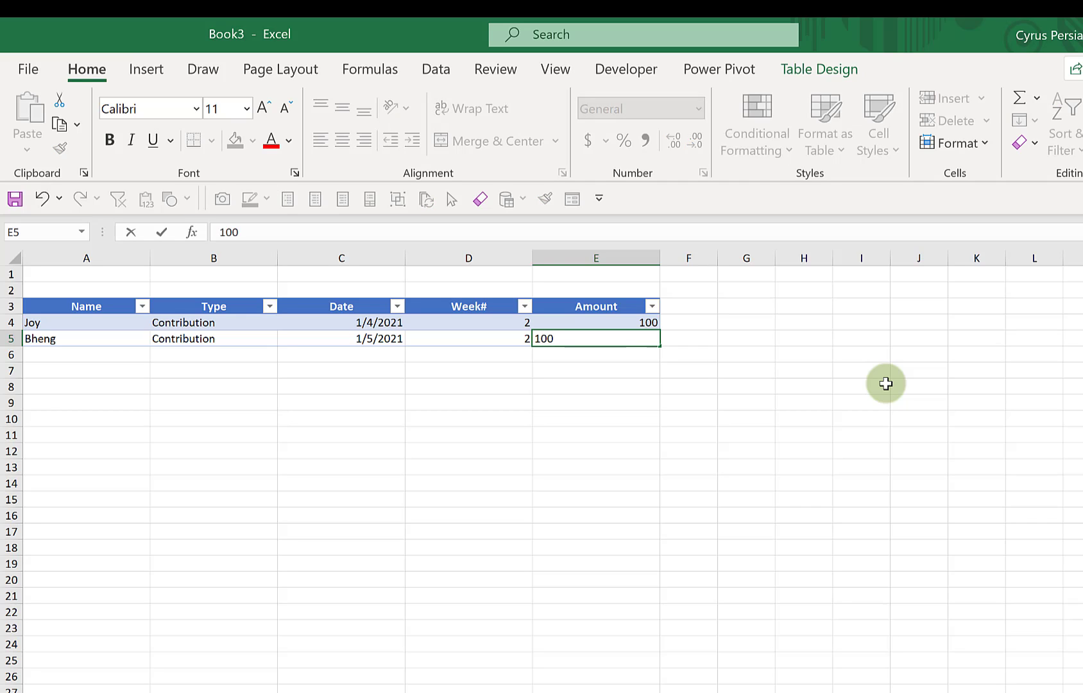
key("Tab")
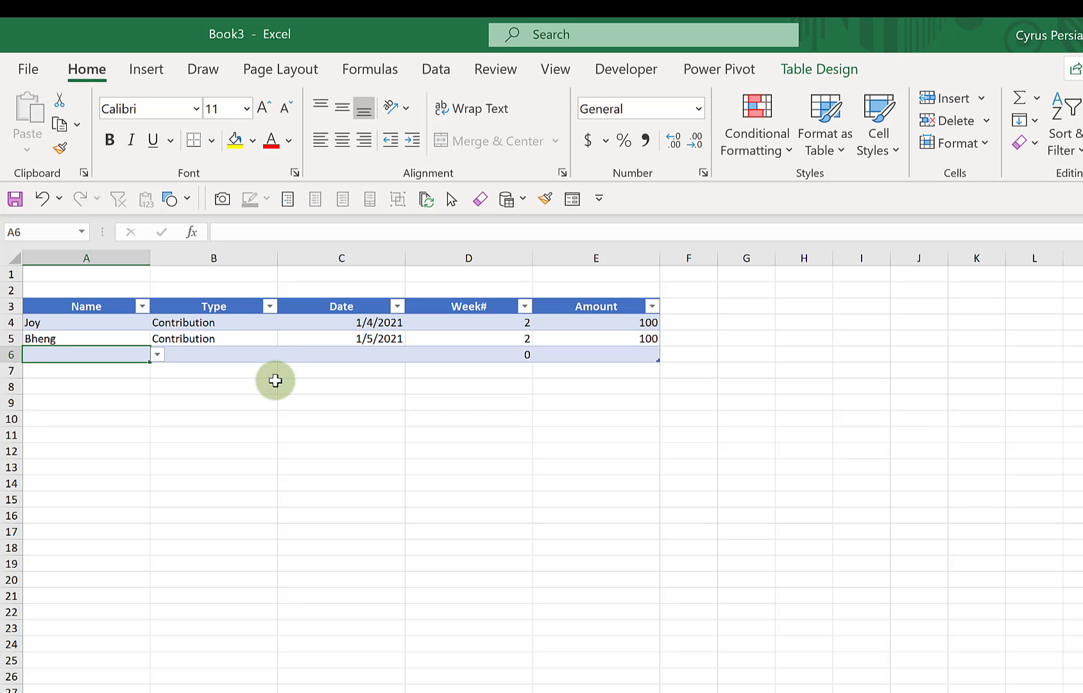
key("alt+Tab")
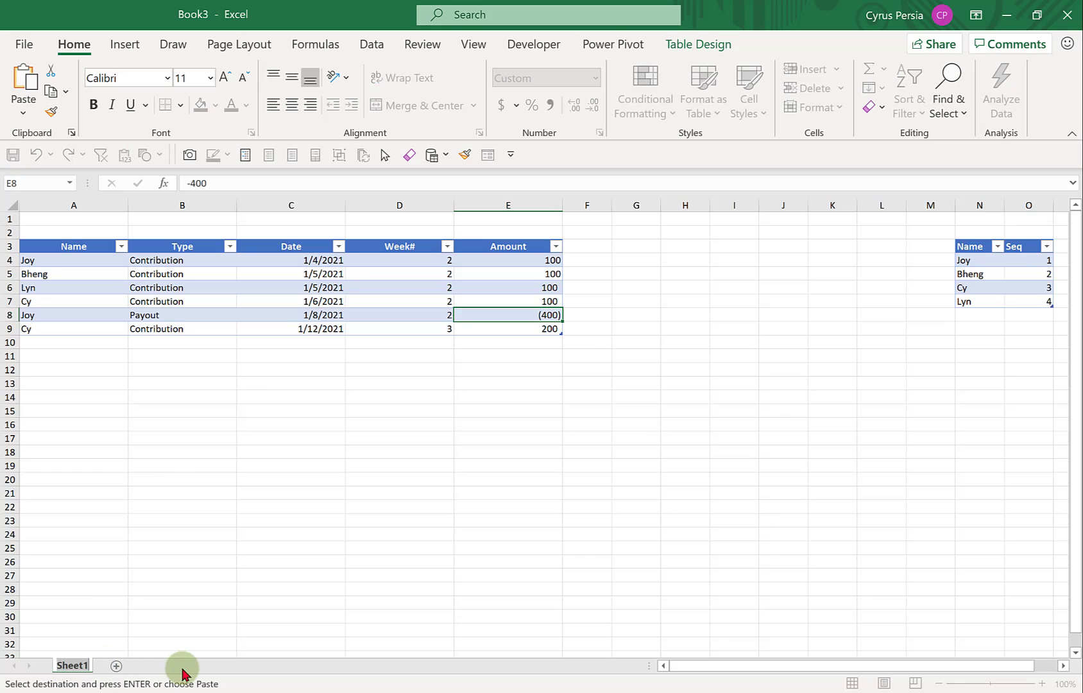
type("Detailed View")
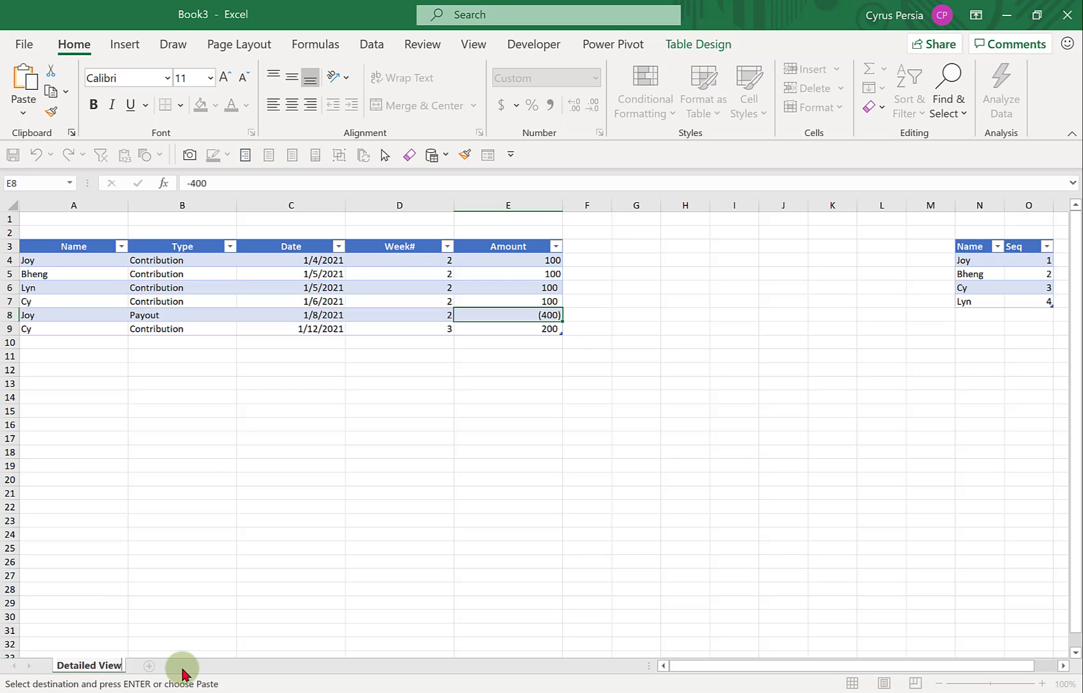
Add a new worksheet named 'Date View' and select its cell B3.
left_click(226, 590)
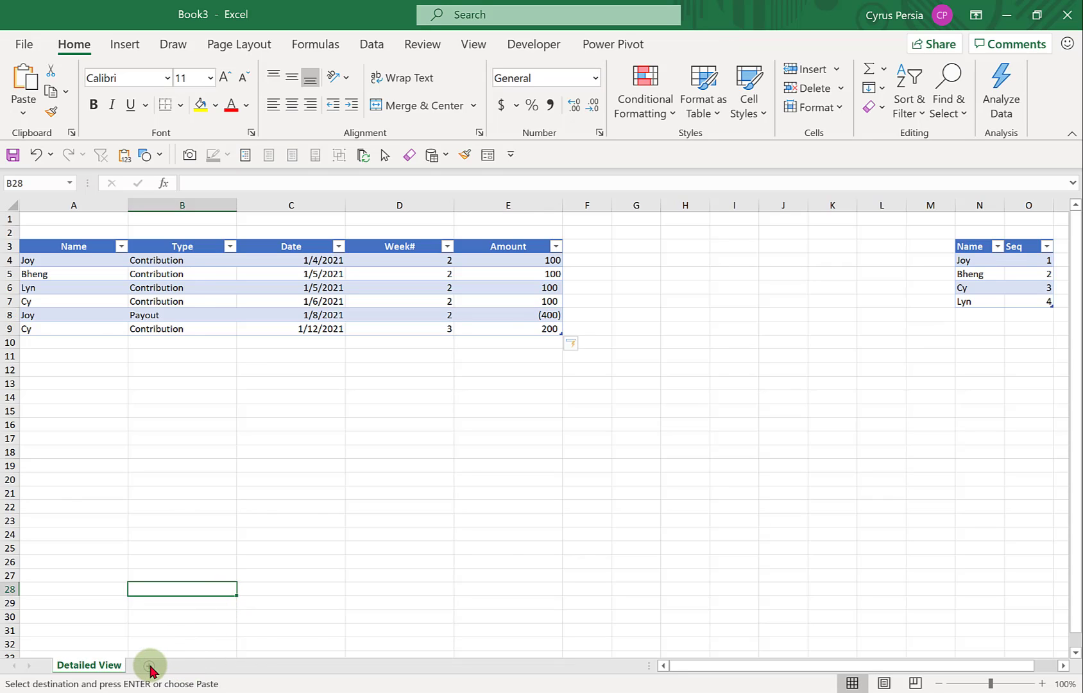
left_click(149, 666)
double_click(144, 665)
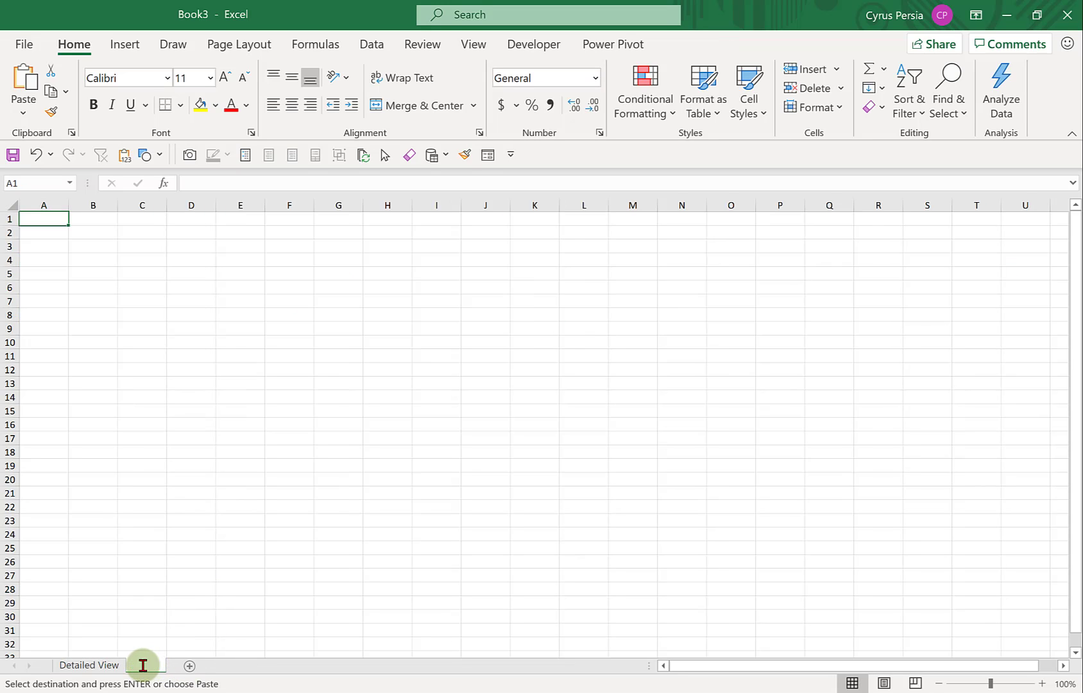
type("Date")
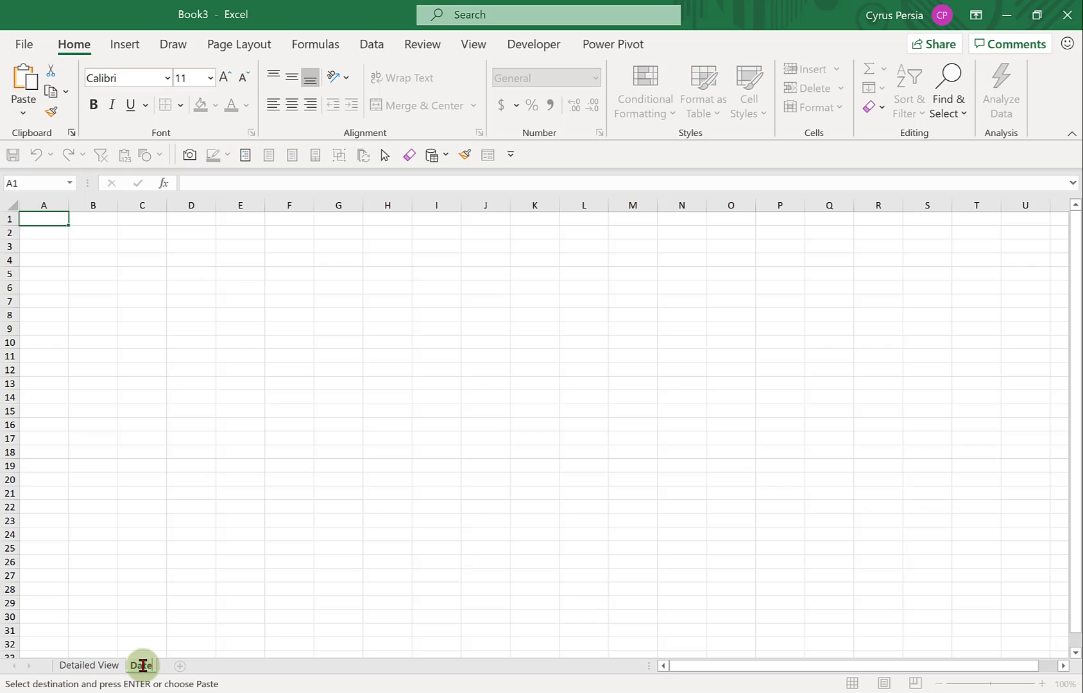
type(" View")
key("Return")
left_click(191, 547)
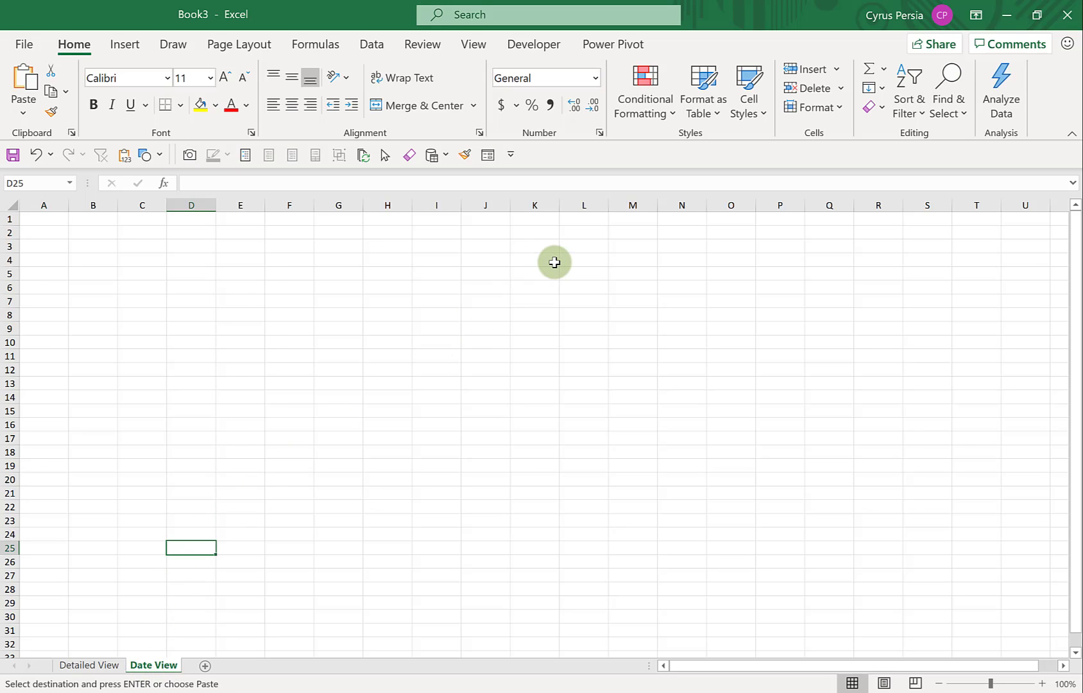
left_click(93, 246)
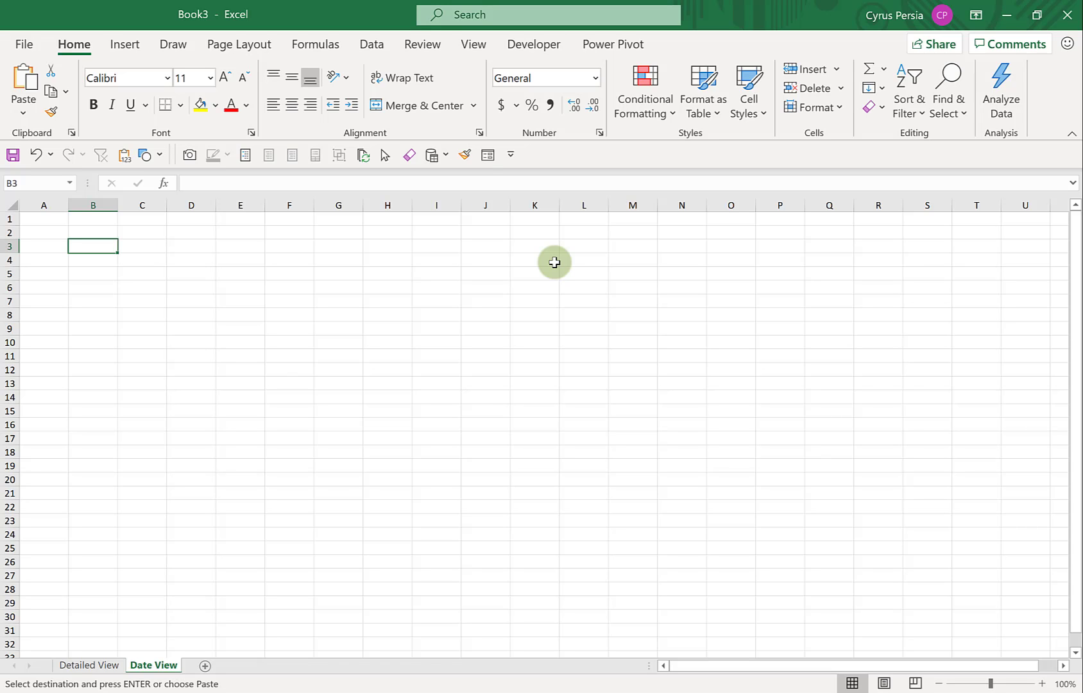
Enter 1/1/21 as the start date in B3.
type("1/1/21")
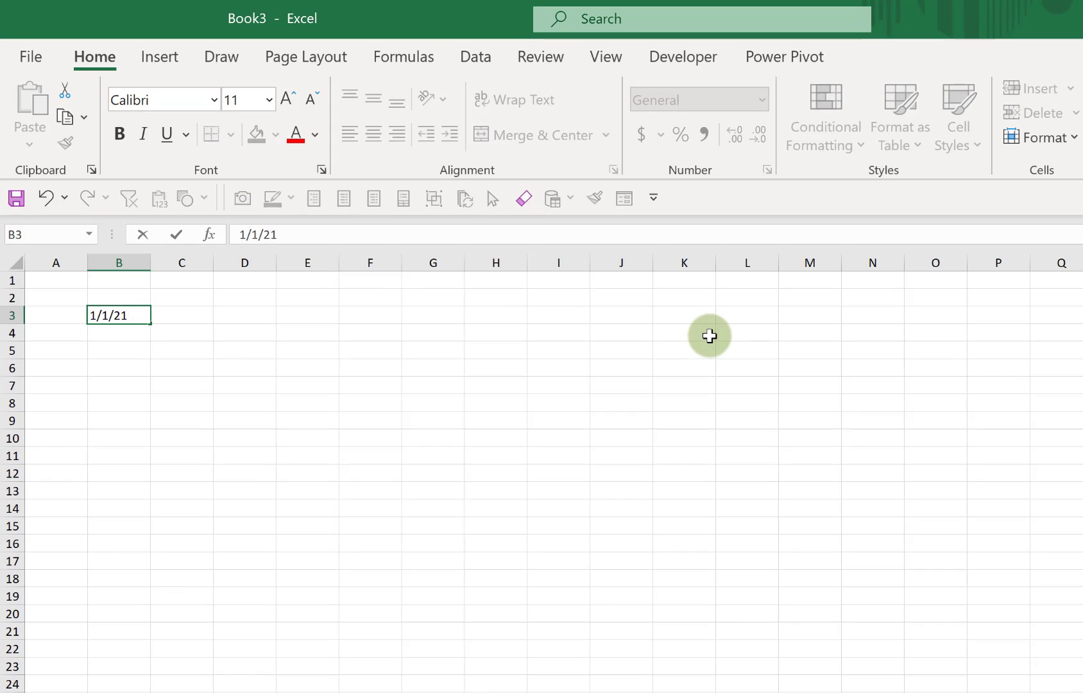
key("Tab")
key("Left")
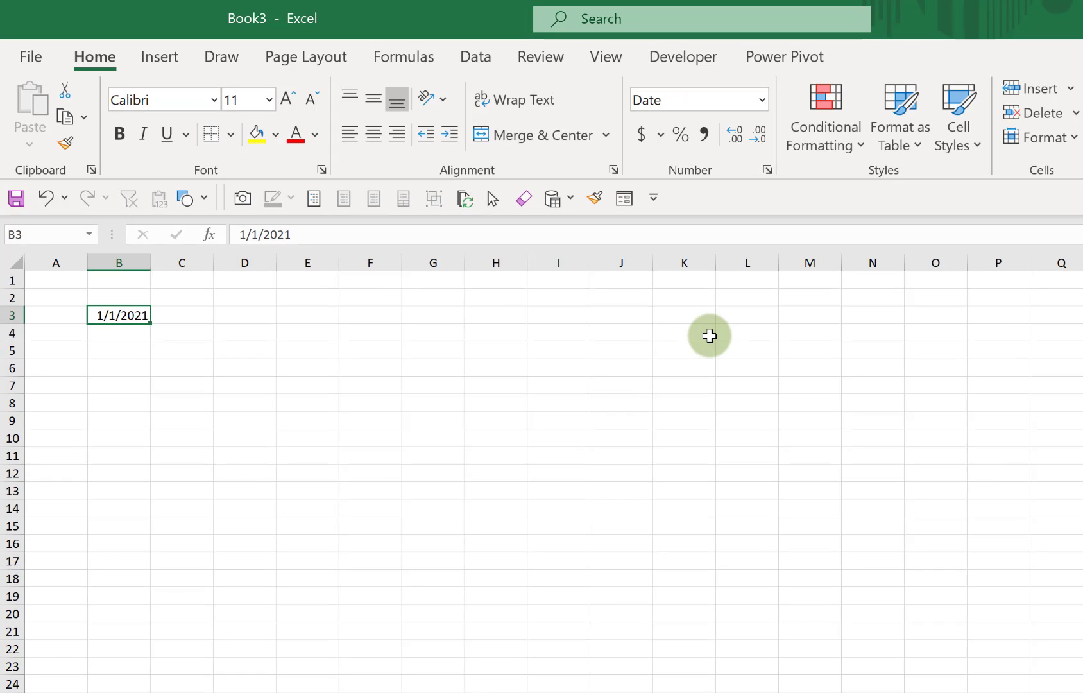
key("ctrl+z")
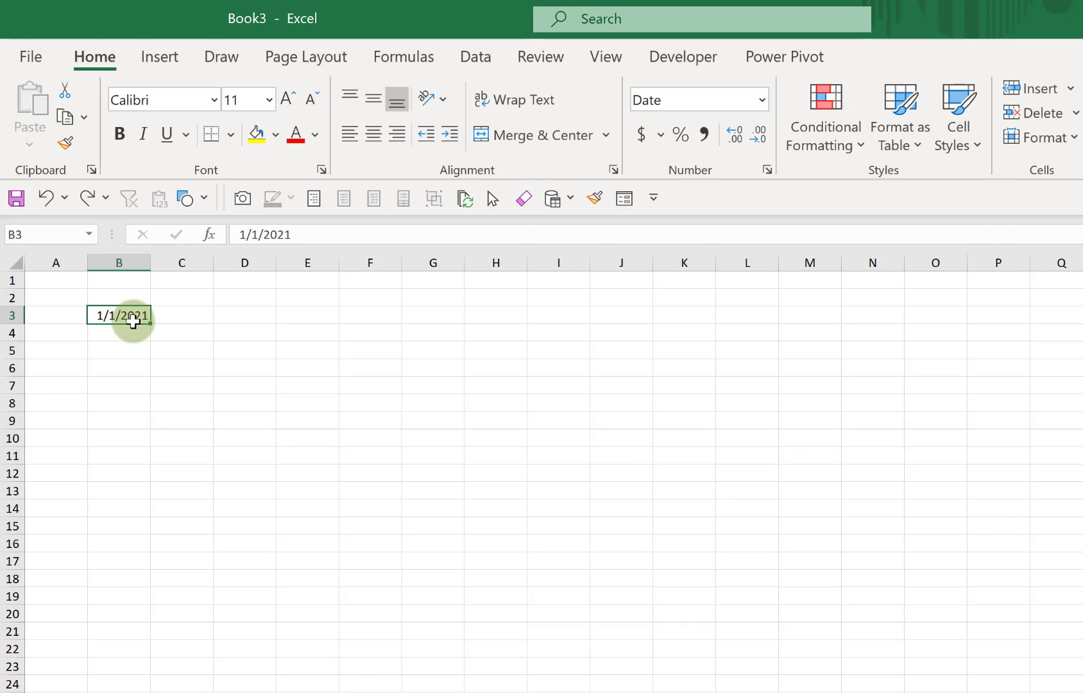
Format B3 as 14-Mar style dates, centre it, and fill dates through 19-Jan in T3.
key("ctrl+1")
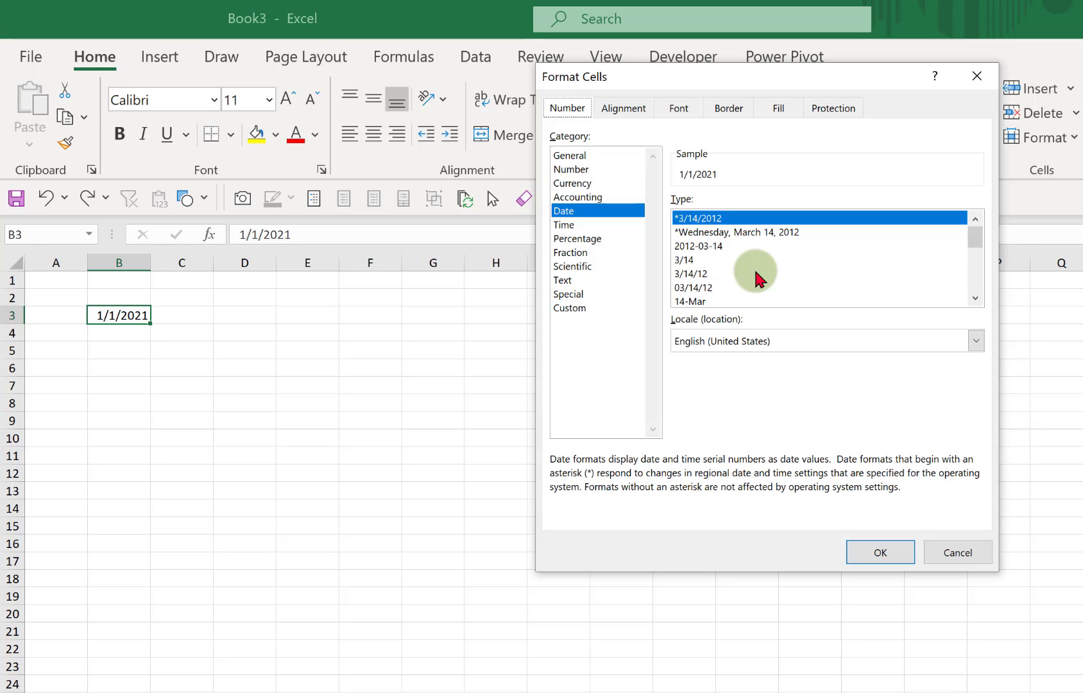
left_click(725, 296)
scroll(726, 297, "down", 1)
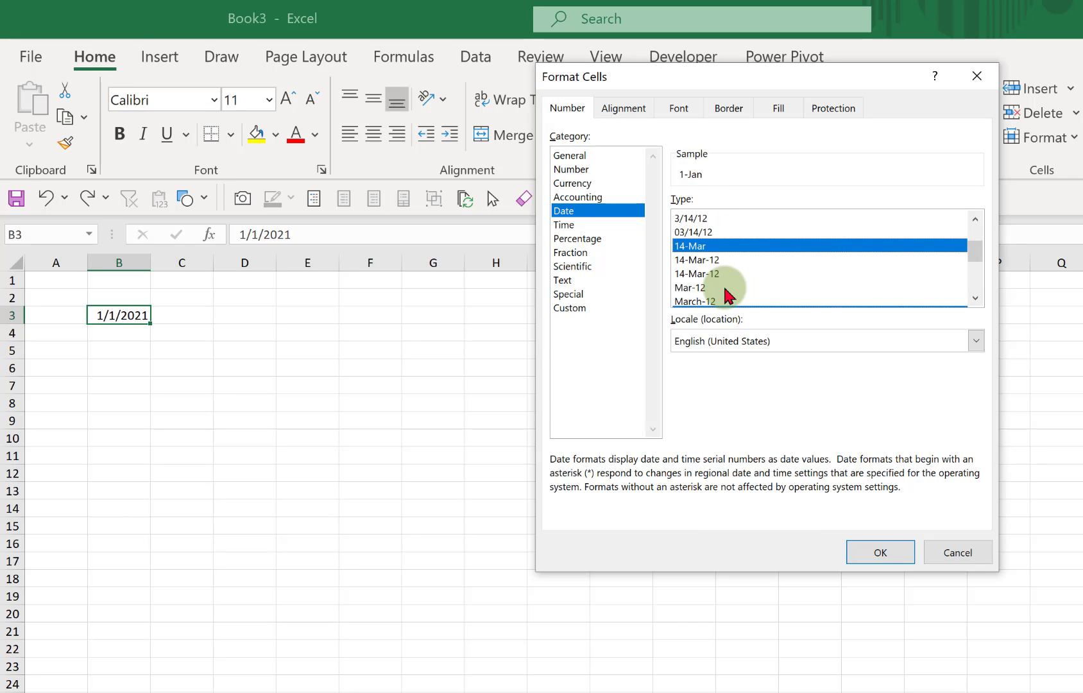
left_click(871, 554)
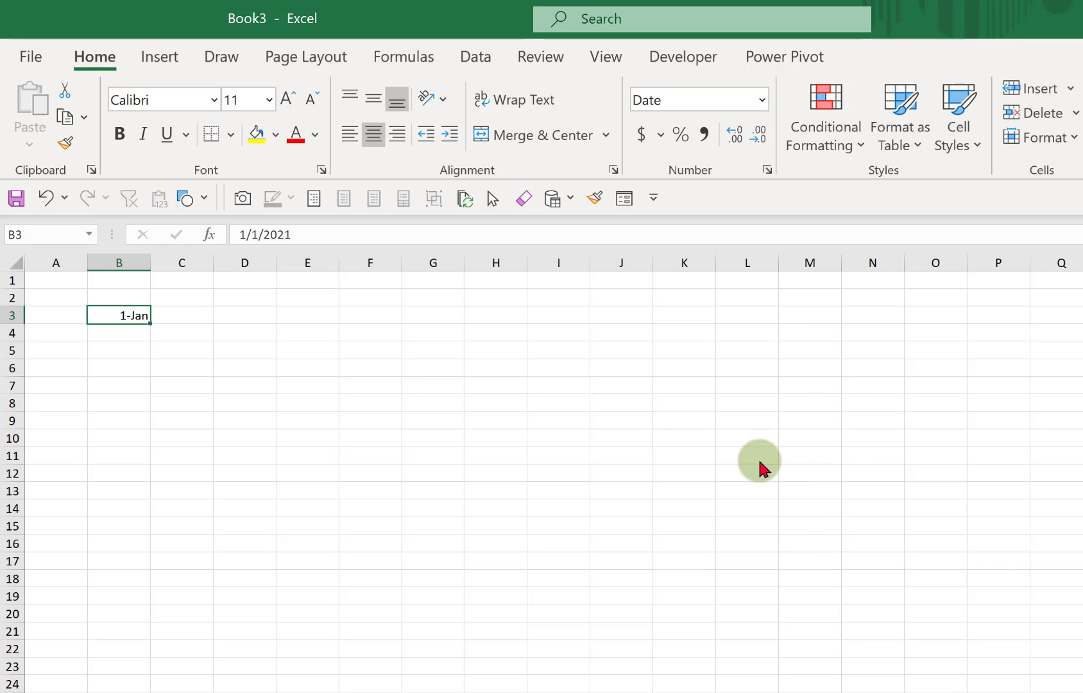
left_click(373, 137)
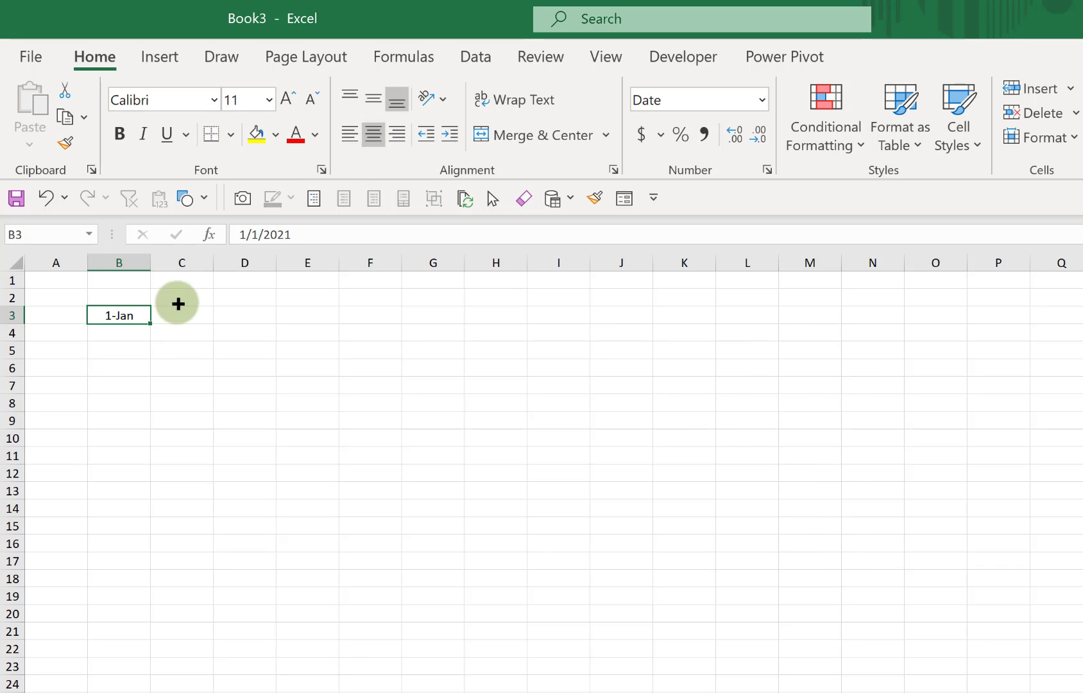
left_click_drag(150, 323, 1082, 323)
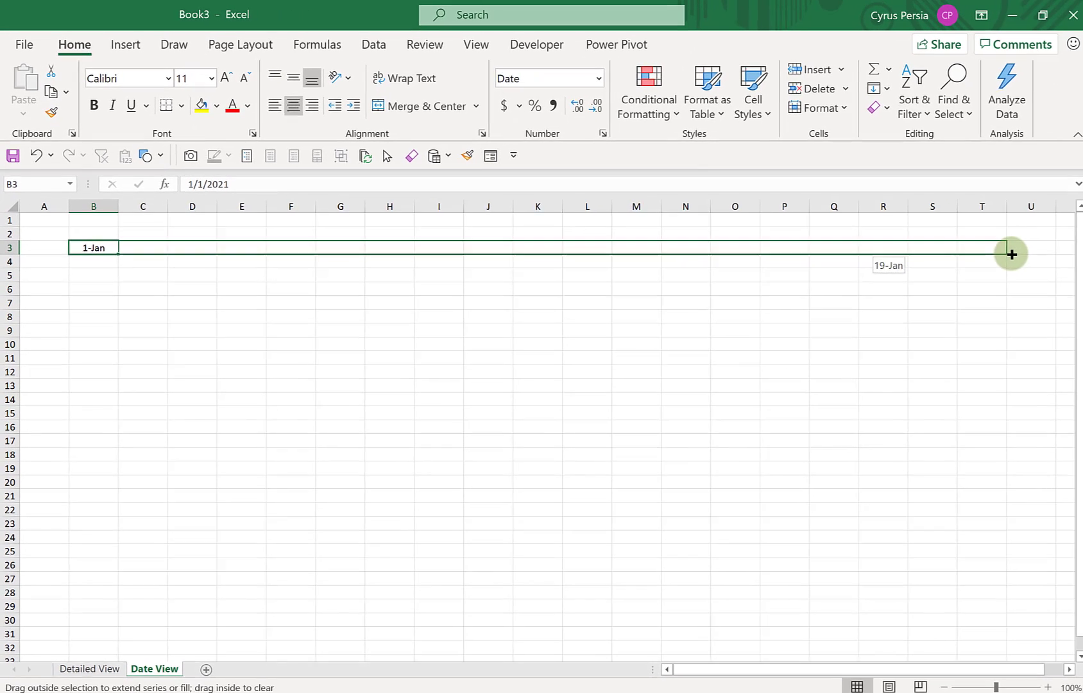
left_click_drag(1012, 254, 1011, 254)
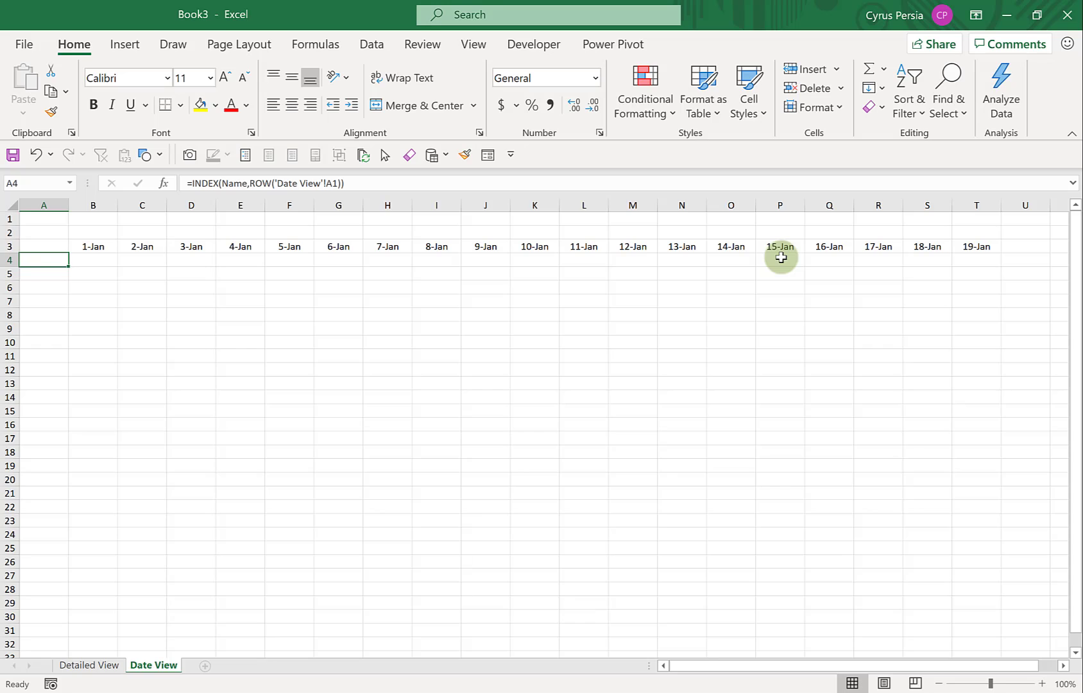
Enter =INDEX(Name,ROW('Date View'!A1)) in A4 so it shows Joy.
key("Delete")
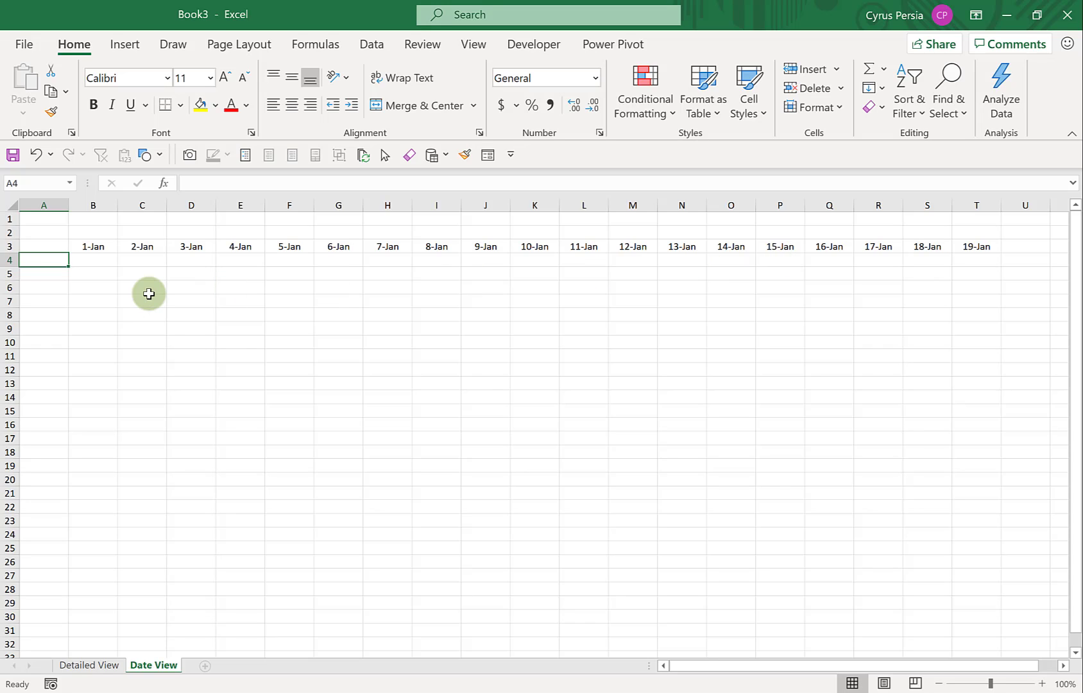
type("=index")
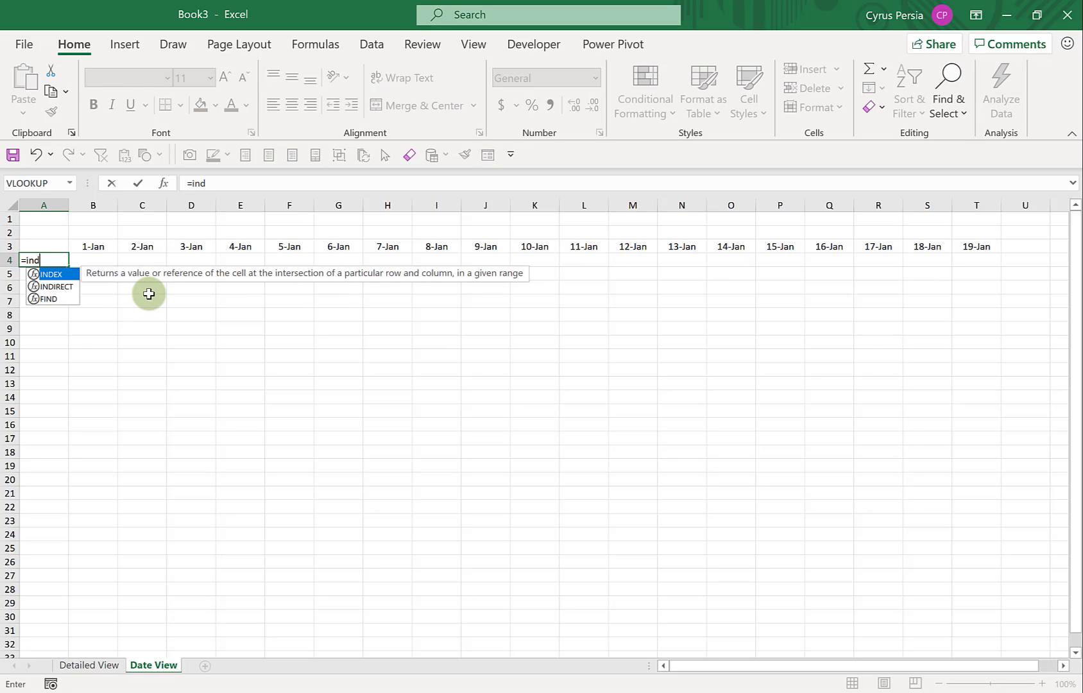
key("Tab")
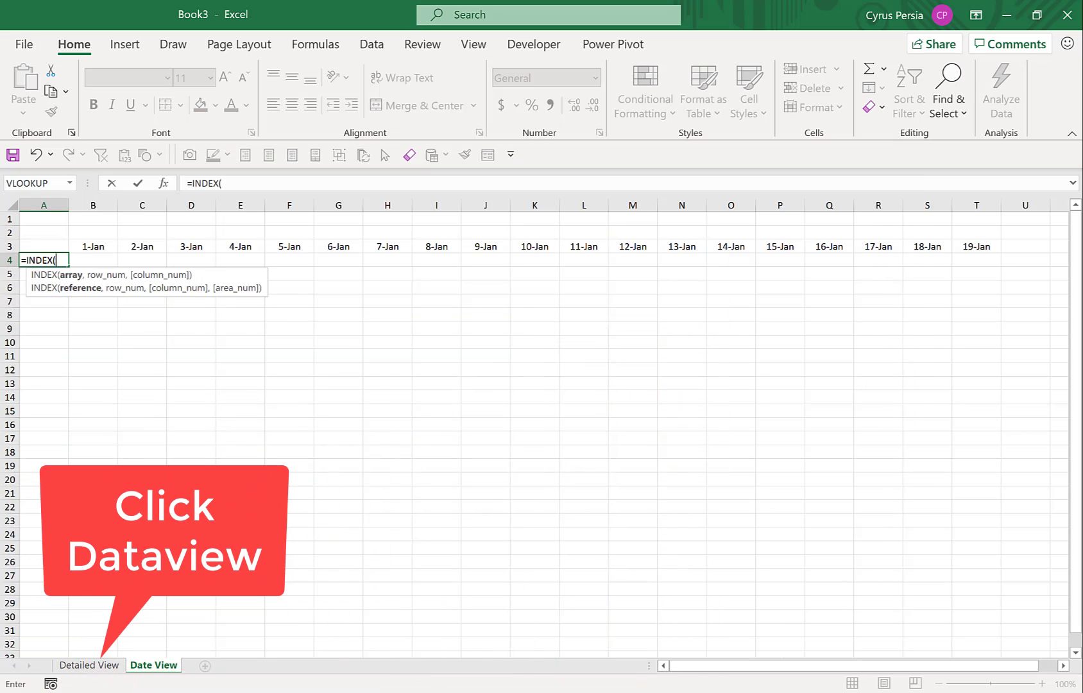
left_click(90, 664)
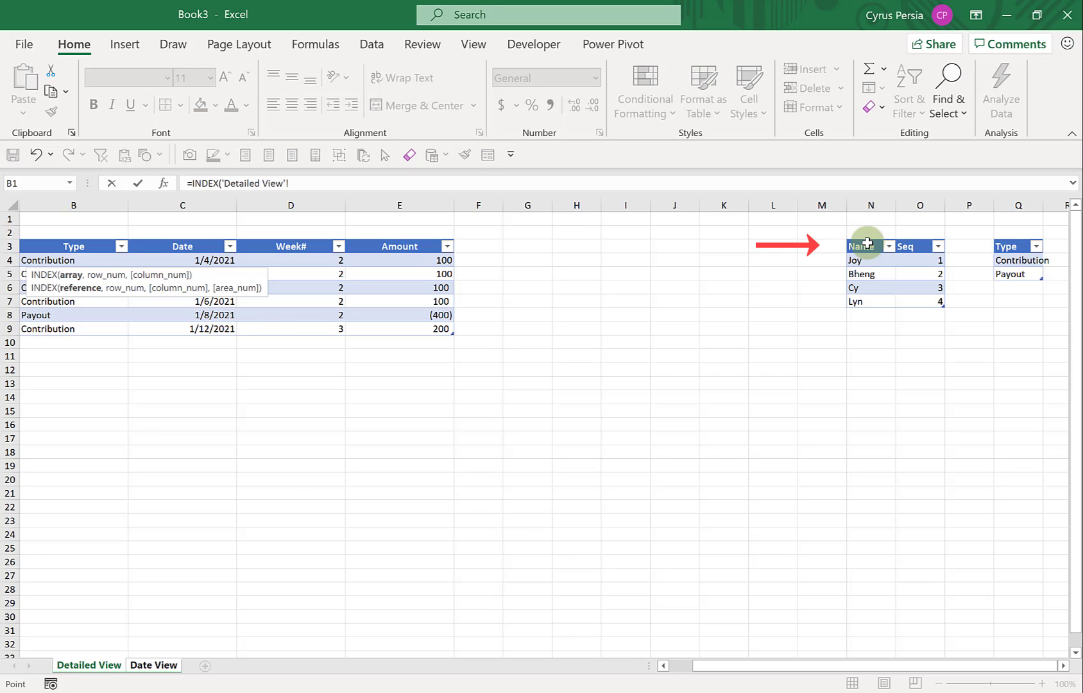
left_click(866, 238)
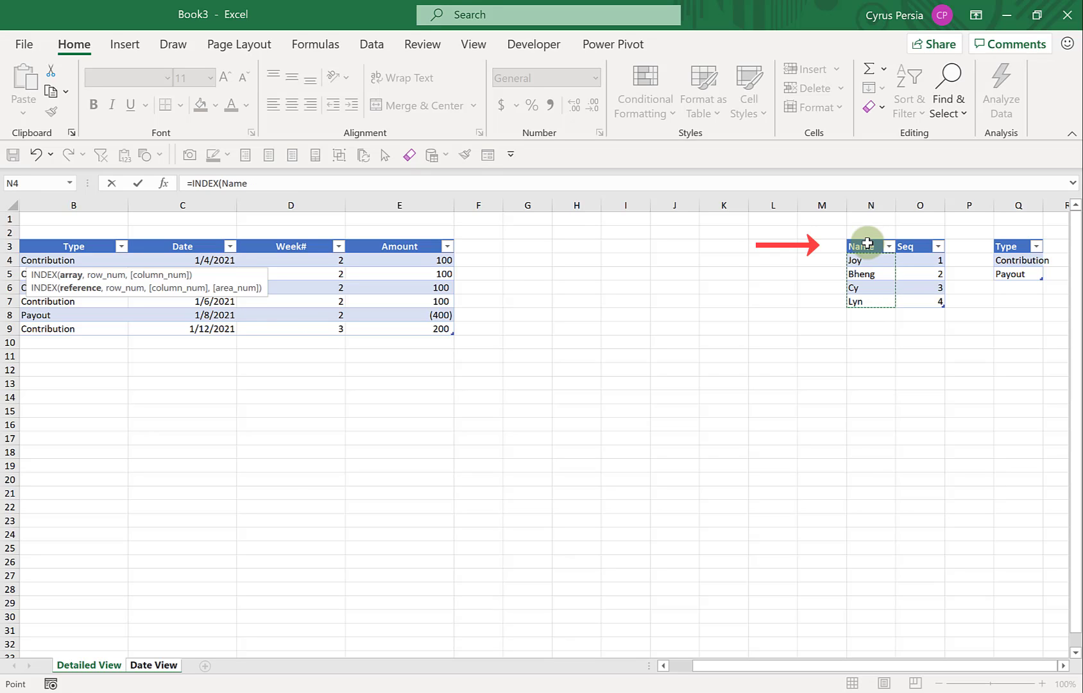
type(",")
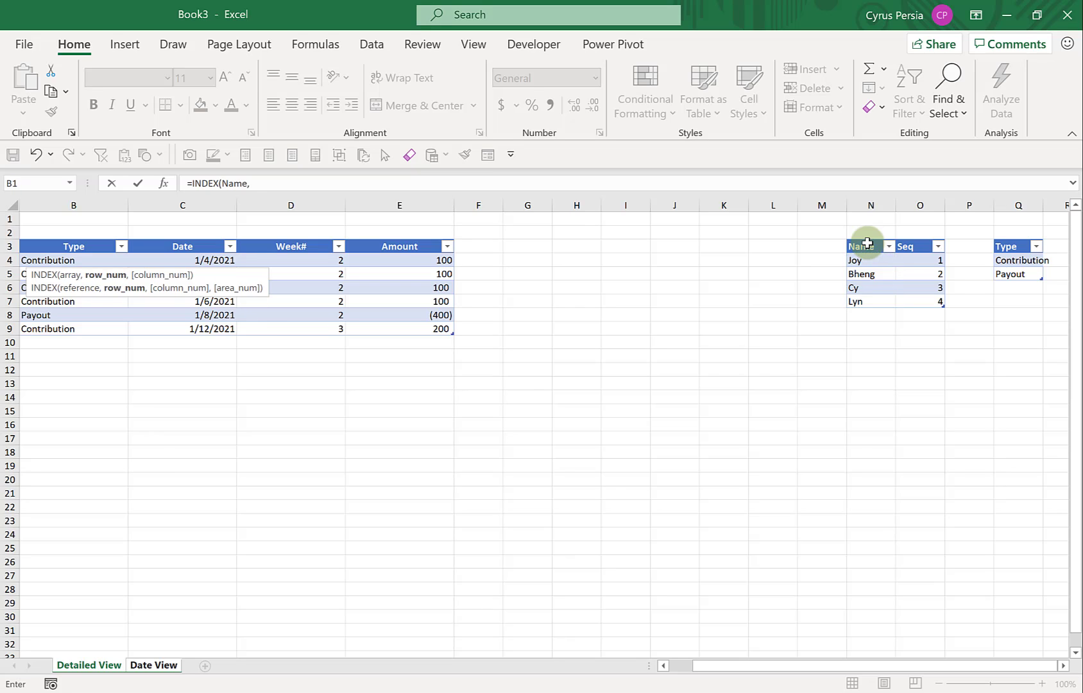
type("row")
key("Tab")
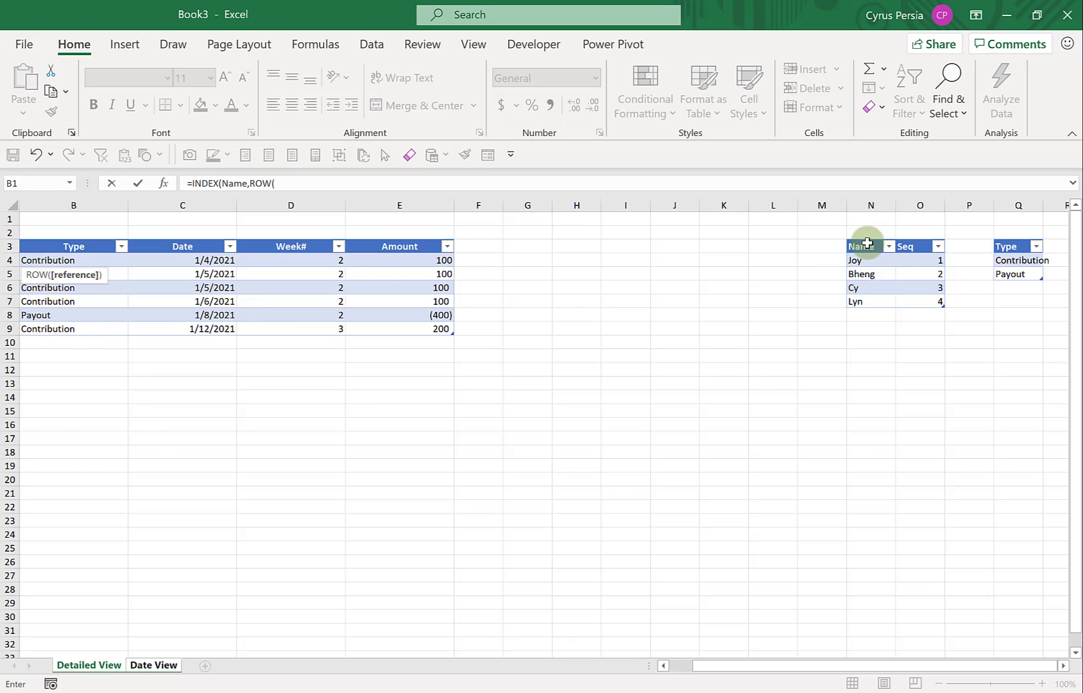
left_click(153, 664)
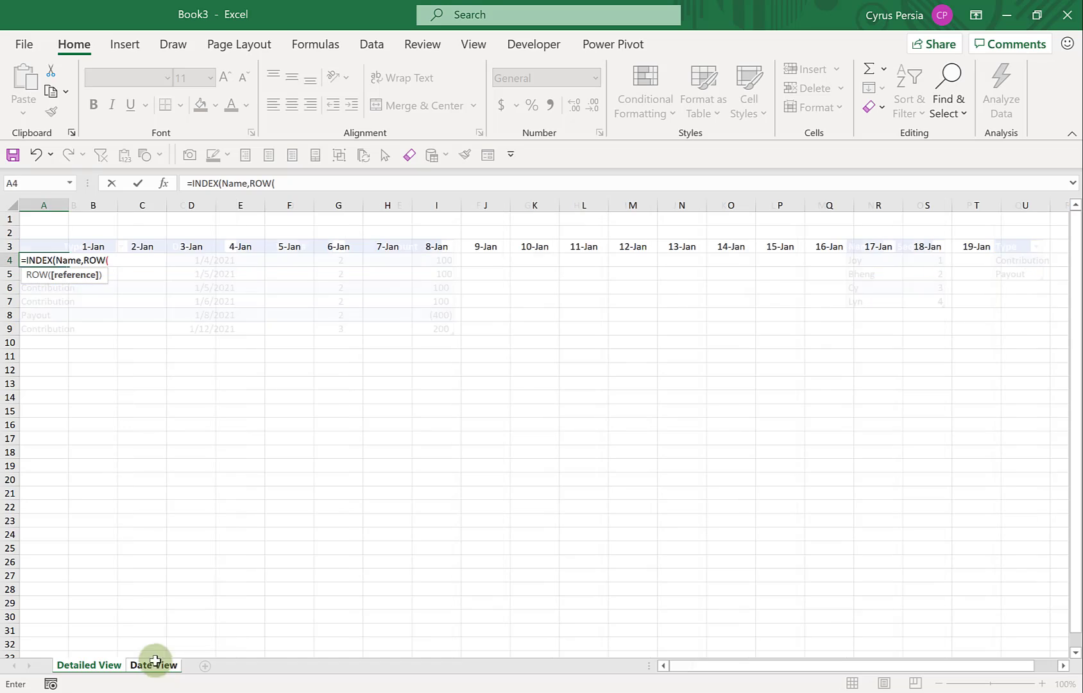
left_click(40, 217)
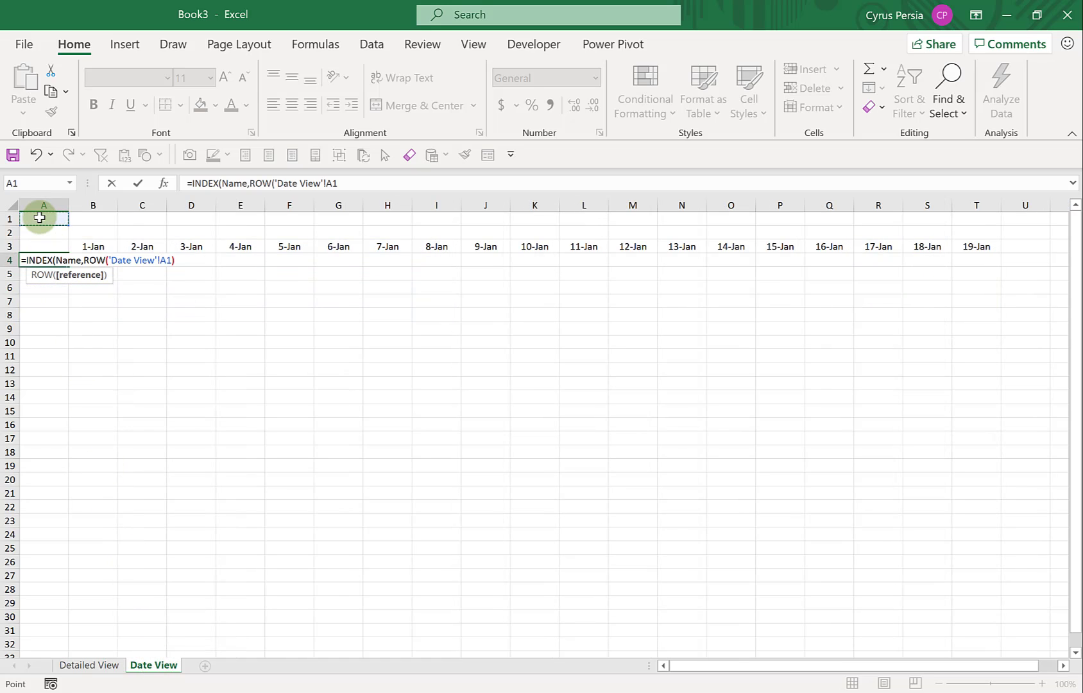
type(")")
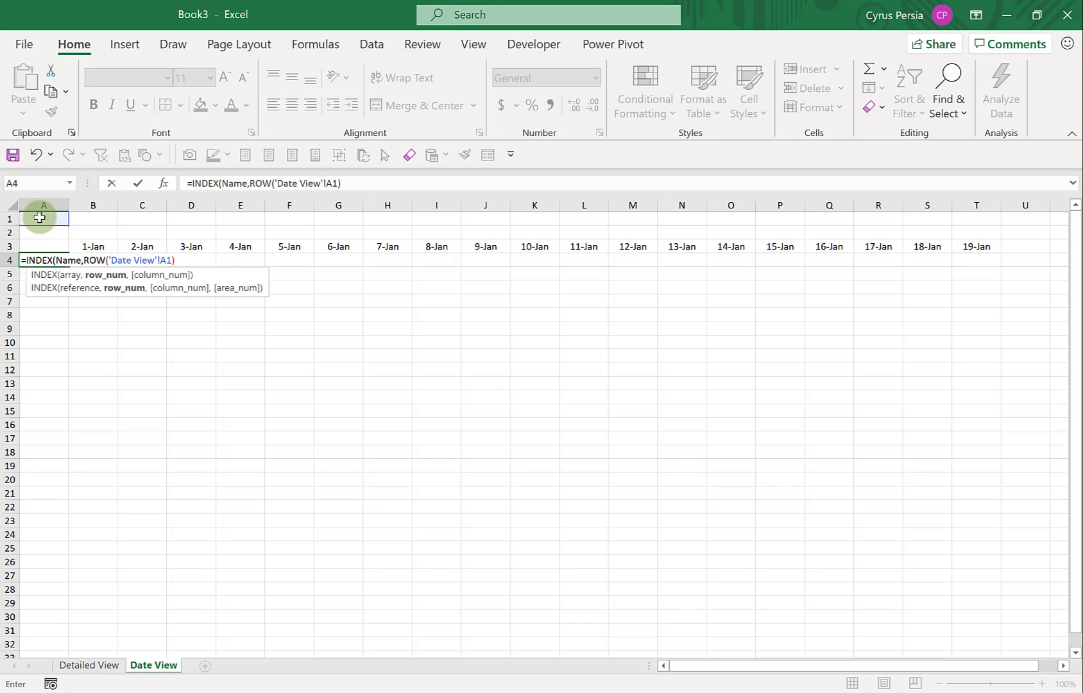
type(")")
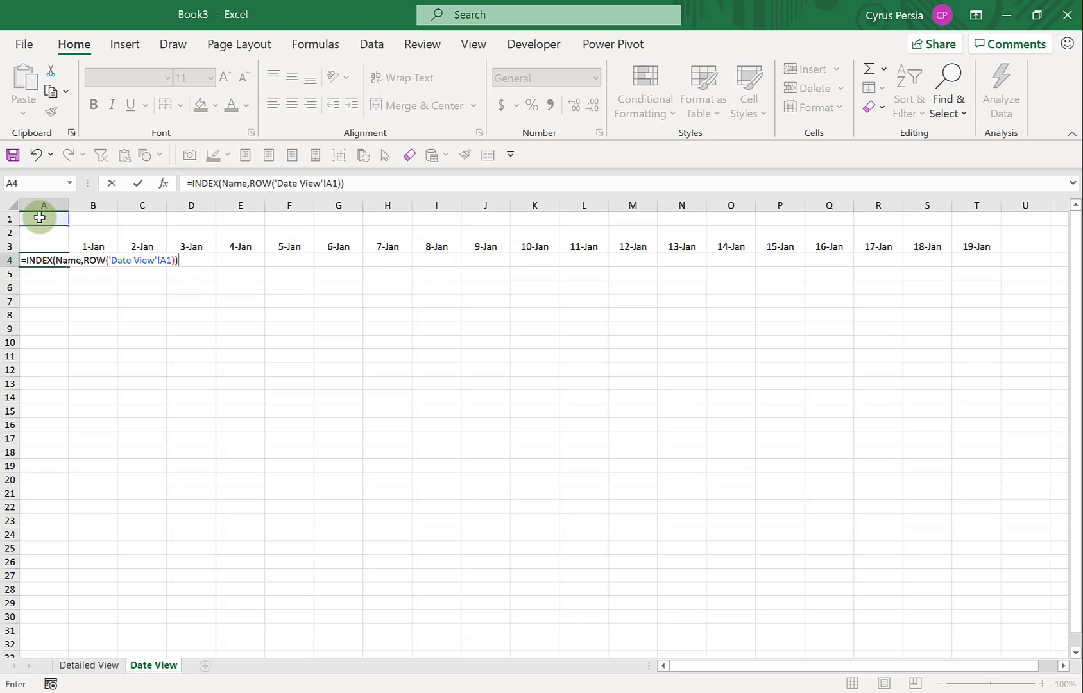
key("Return")
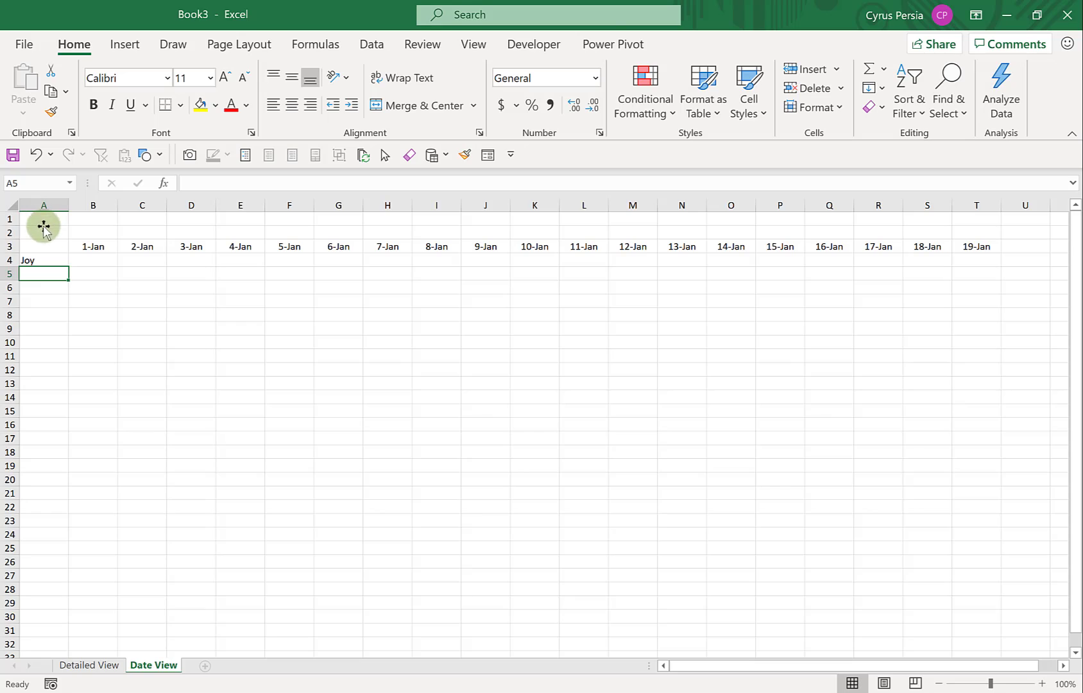
left_click(56, 258)
Wrap A4's INDEX formula in IFERROR with "" fallback and fill it down to A12.
left_click_drag(68, 266, 55, 374)
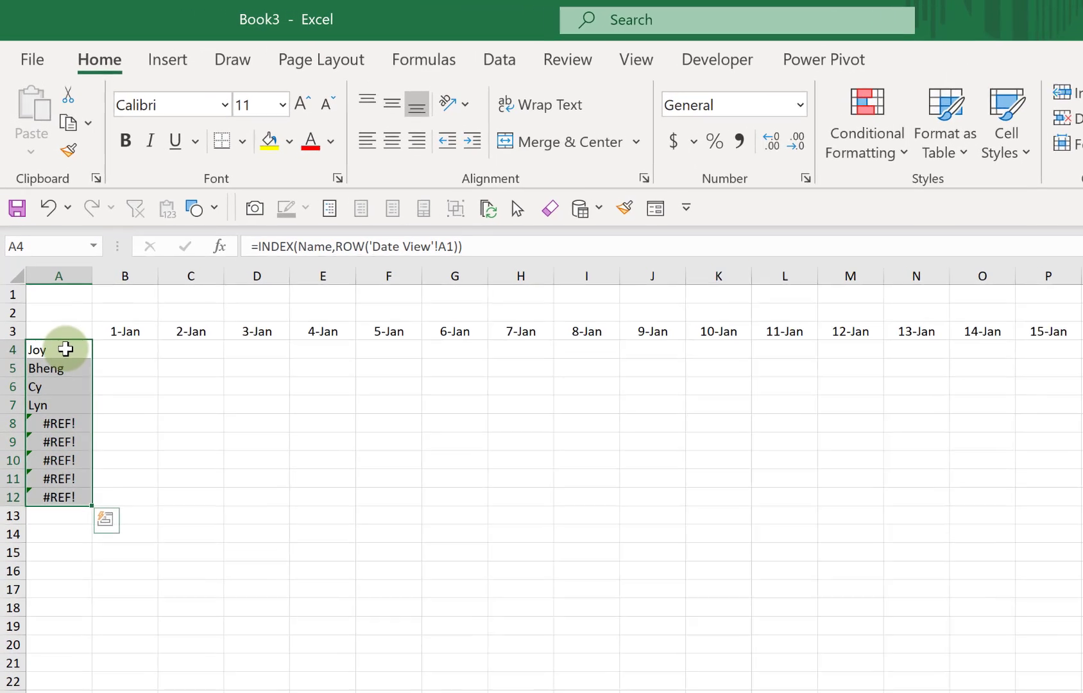
left_click(55, 289)
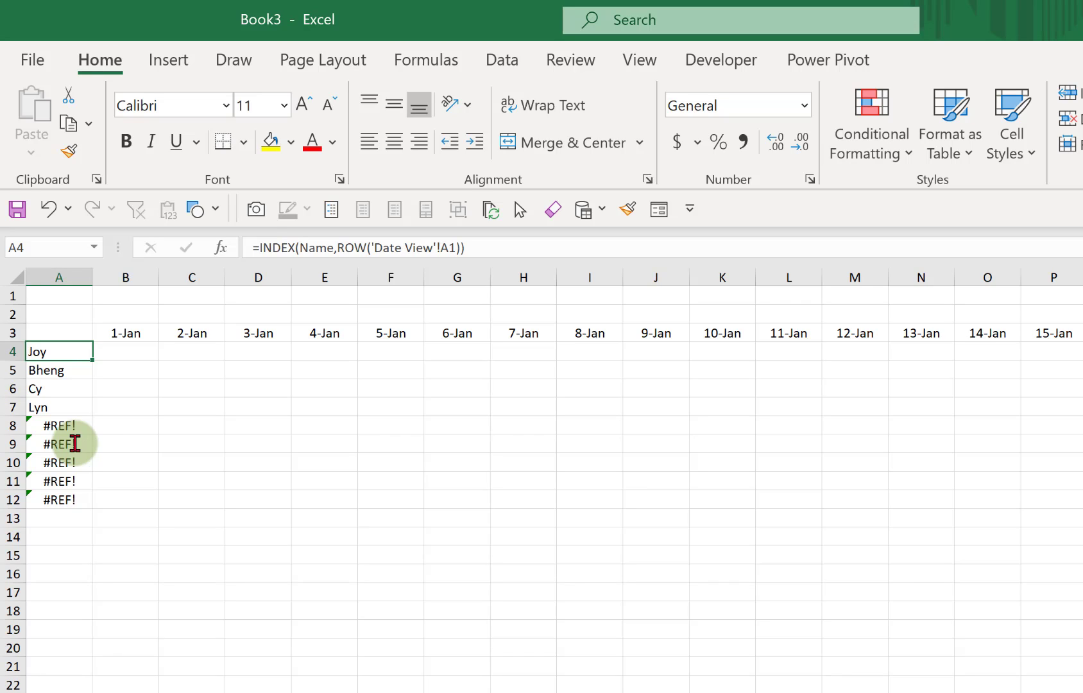
left_click(260, 248)
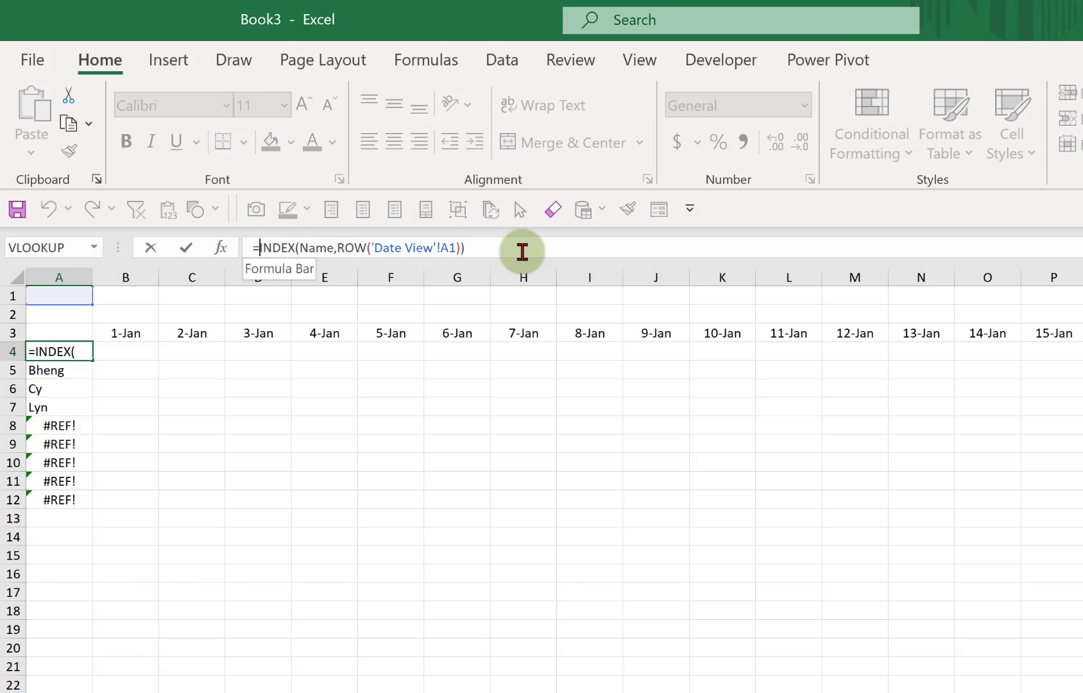
type("IFERROR(")
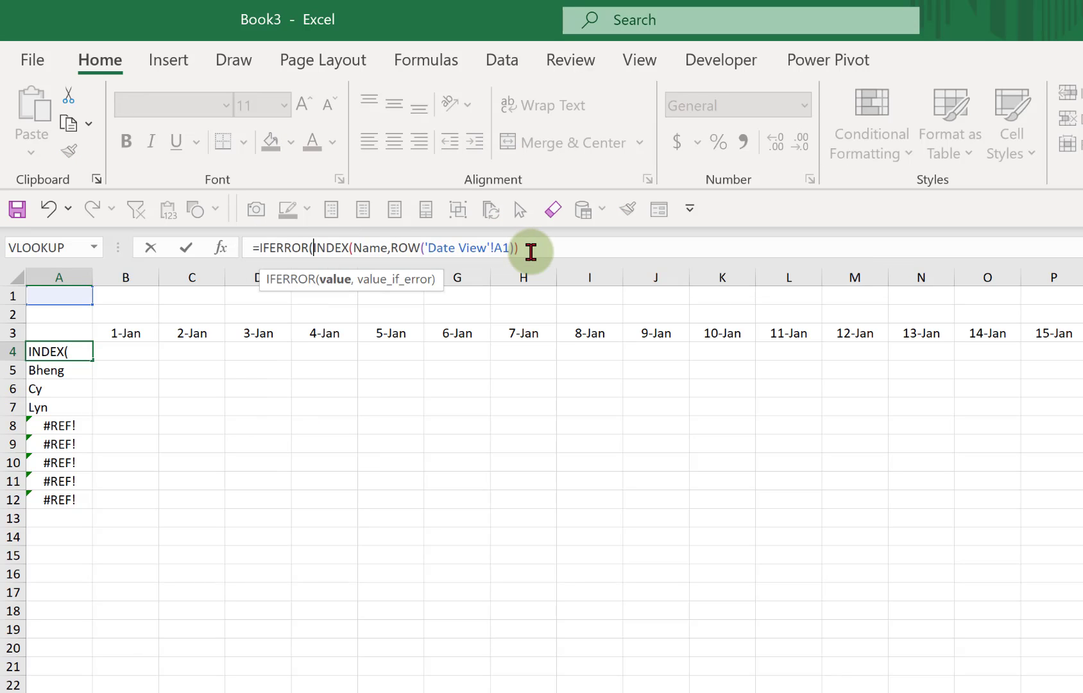
left_click(563, 245)
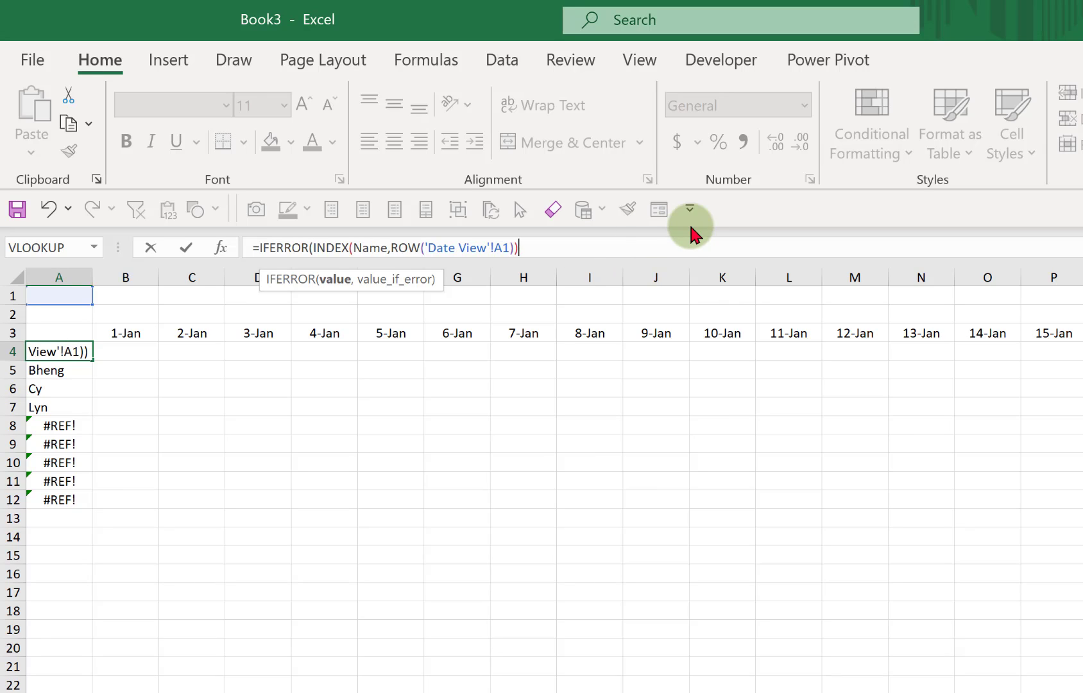
type(",")
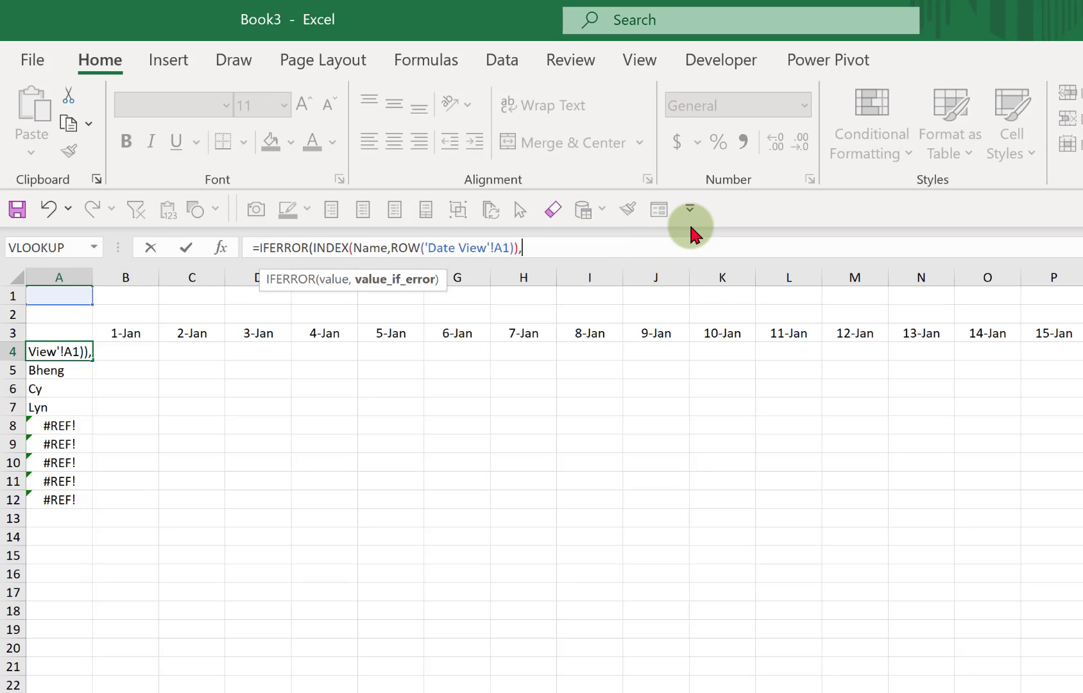
type("\"\")")
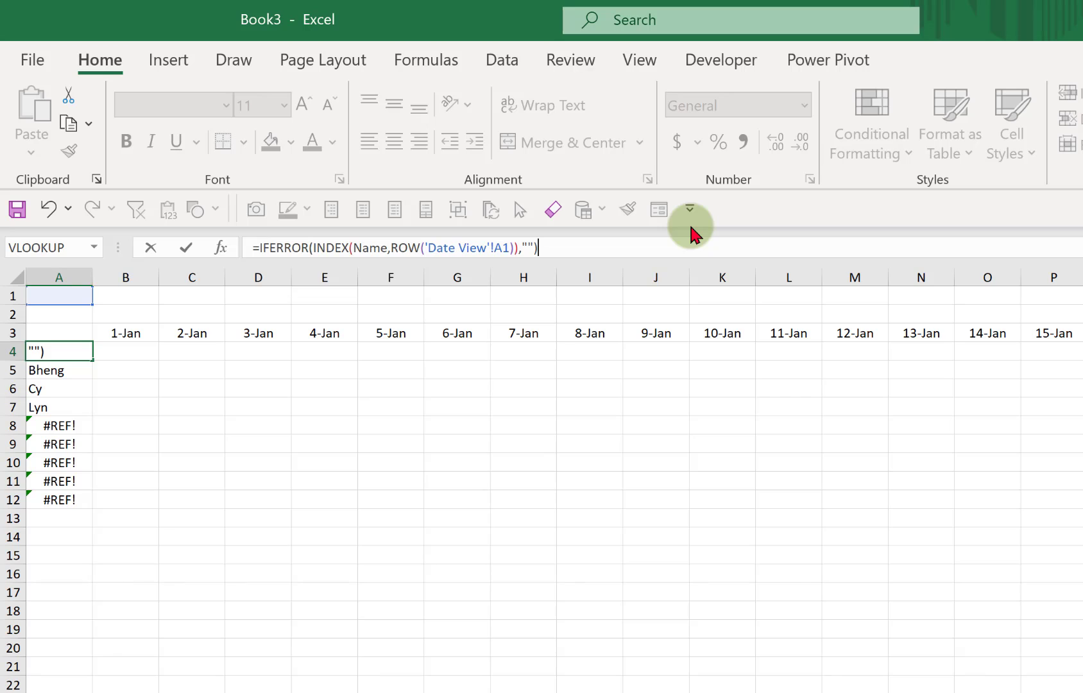
key("ctrl+Return")
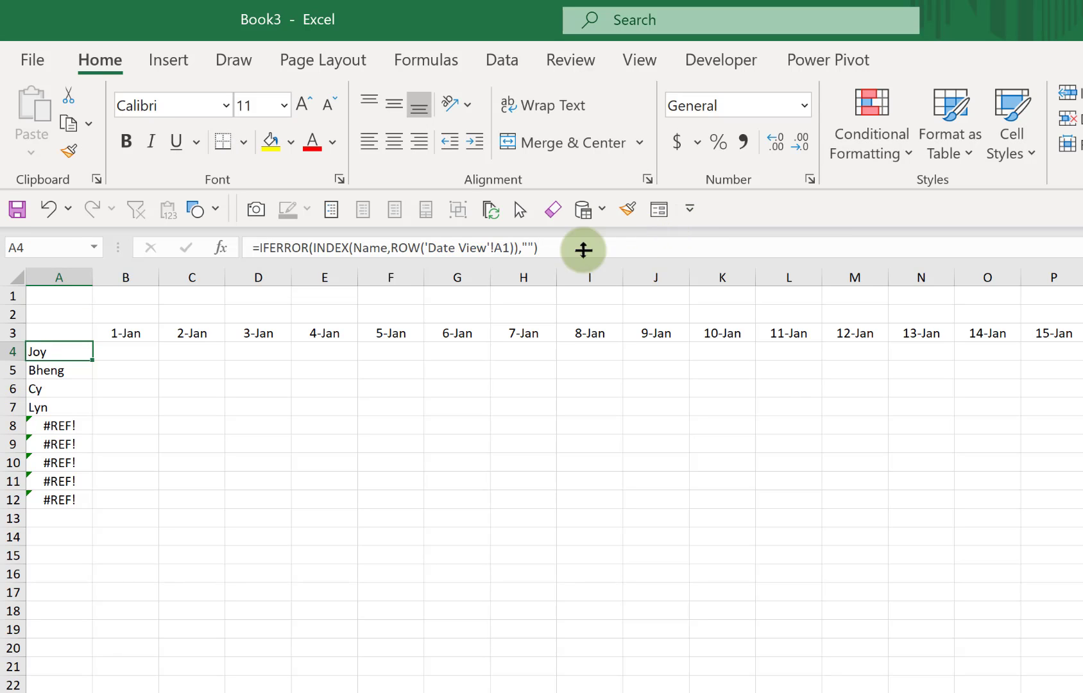
double_click(95, 360)
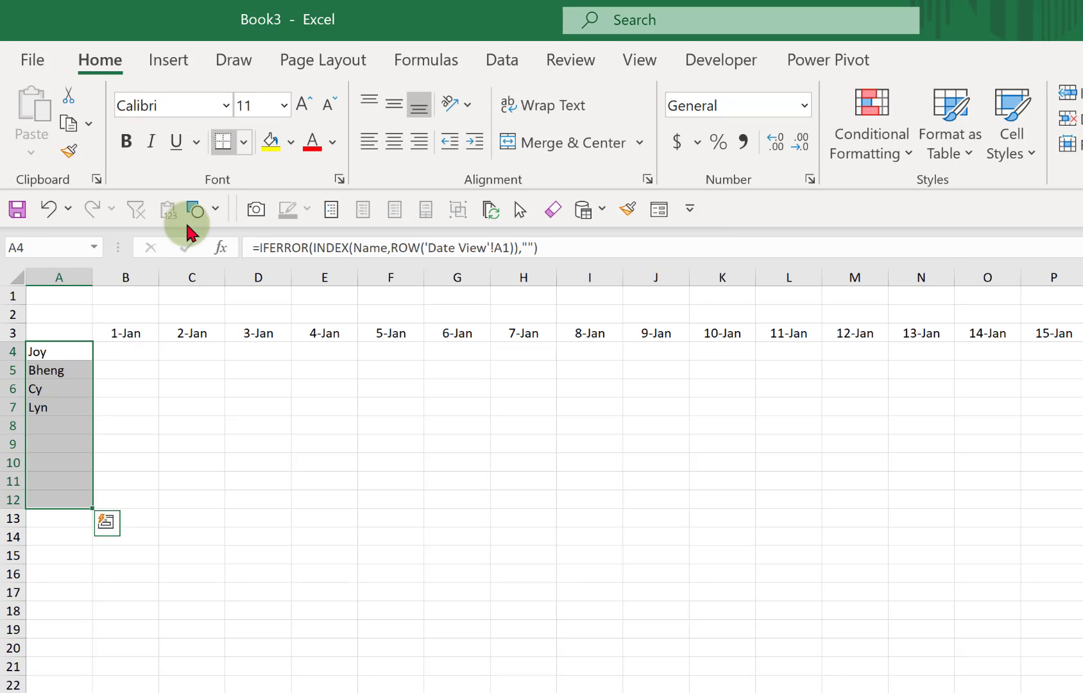
Give the names in A4:A12 a thick outside border and centre them.
left_click(244, 144)
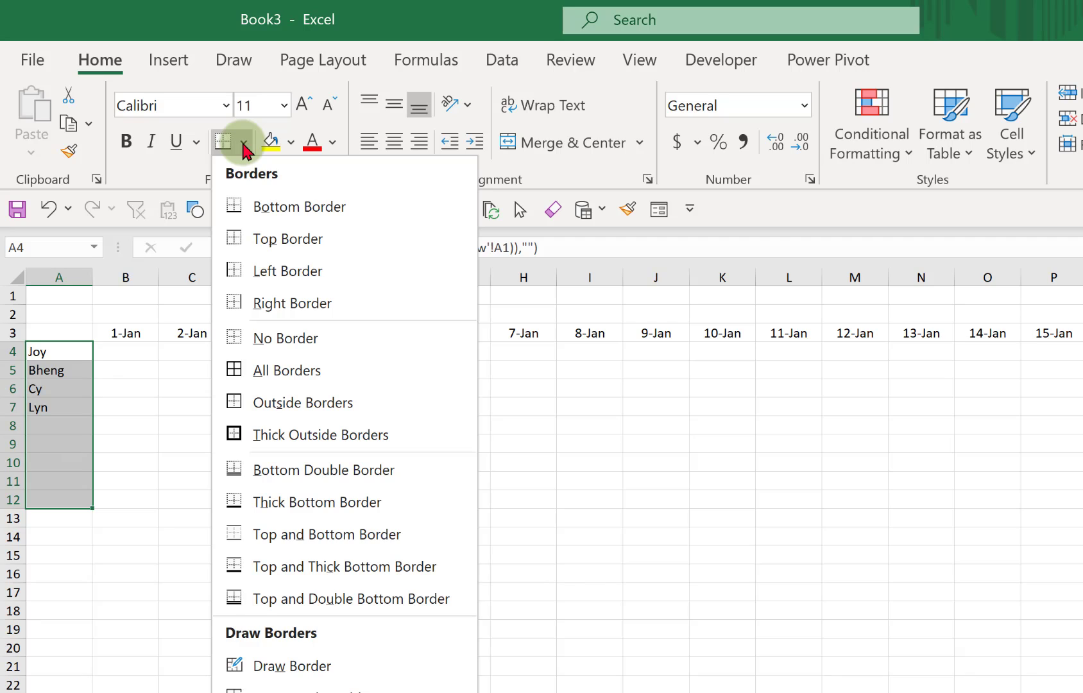
left_click(286, 433)
key("alt+h")
key("a")
key("c")
key("Right")
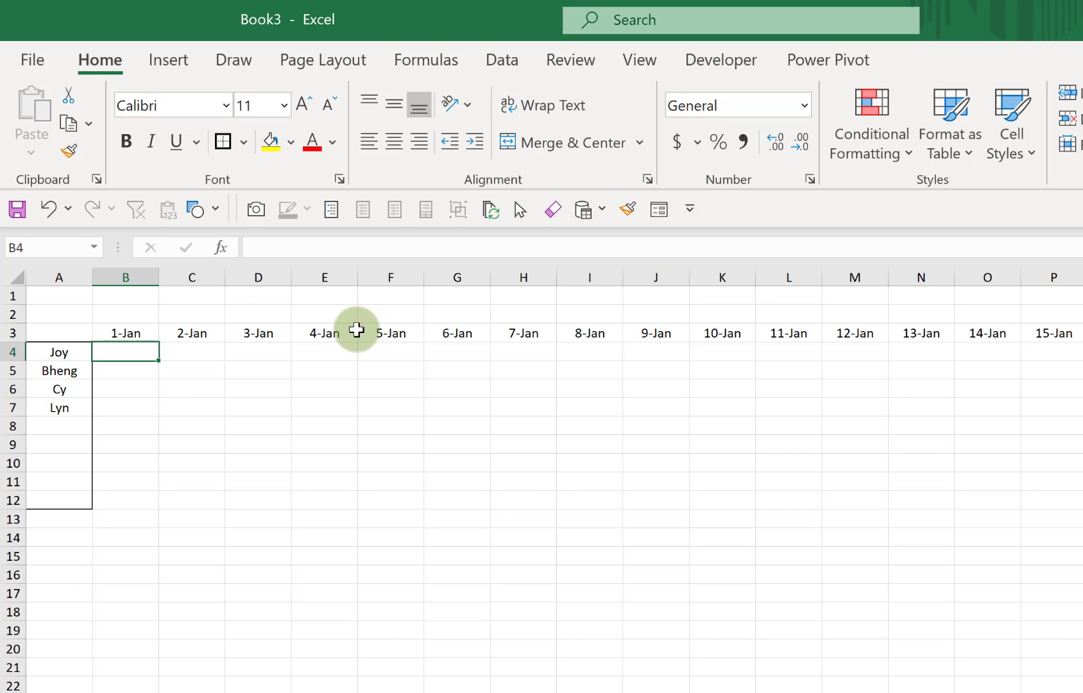
Select the date grid B3:T12.
left_click(132, 326)
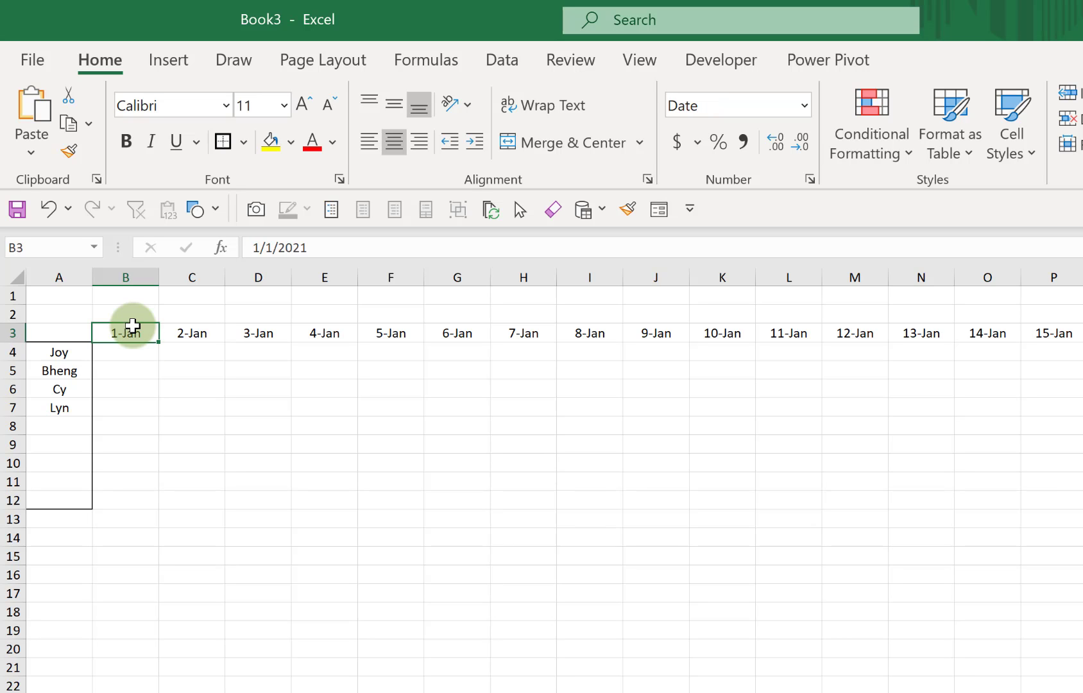
left_click_drag(132, 326, 126, 481)
key("shift+Down")
key("shift+Right")
key("shift+Right")
key("shift+Right")
key("shift+Right")
key("shift+Right")
key("shift+Right")
key("shift+Right")
key("shift+Right")
key("shift+Right")
key("shift+Right")
key("shift+Right")
key("shift+Right")
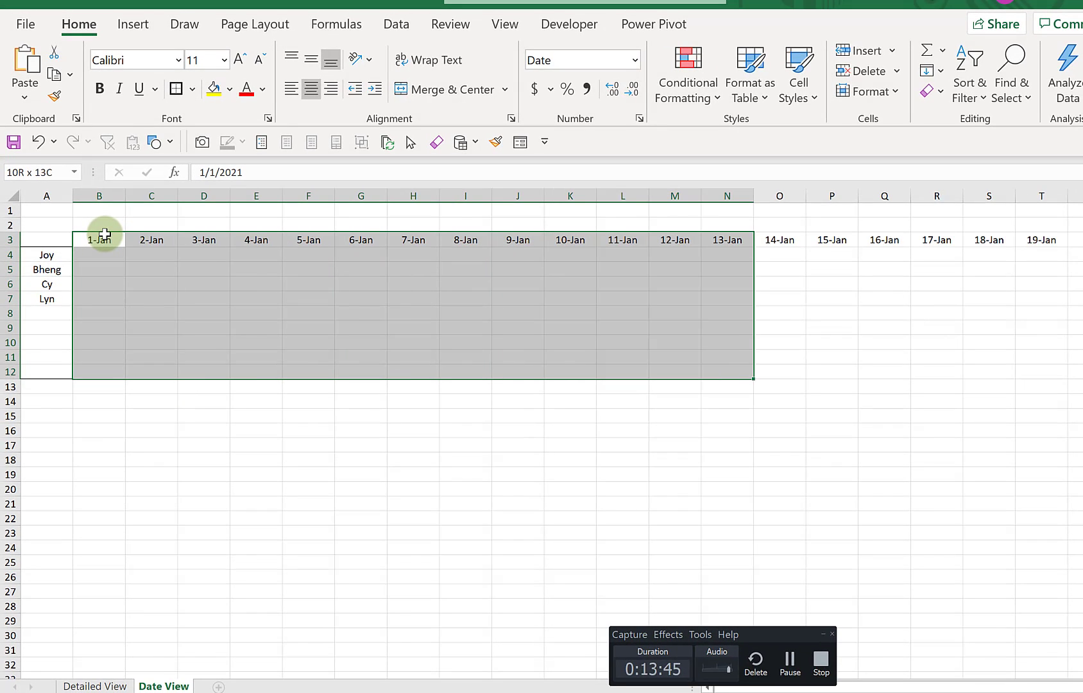
key("shift+Right")
key("shift+Right")
key("shift+Right")
key("shift+Right")
key("shift+Right")
key("shift+Right")
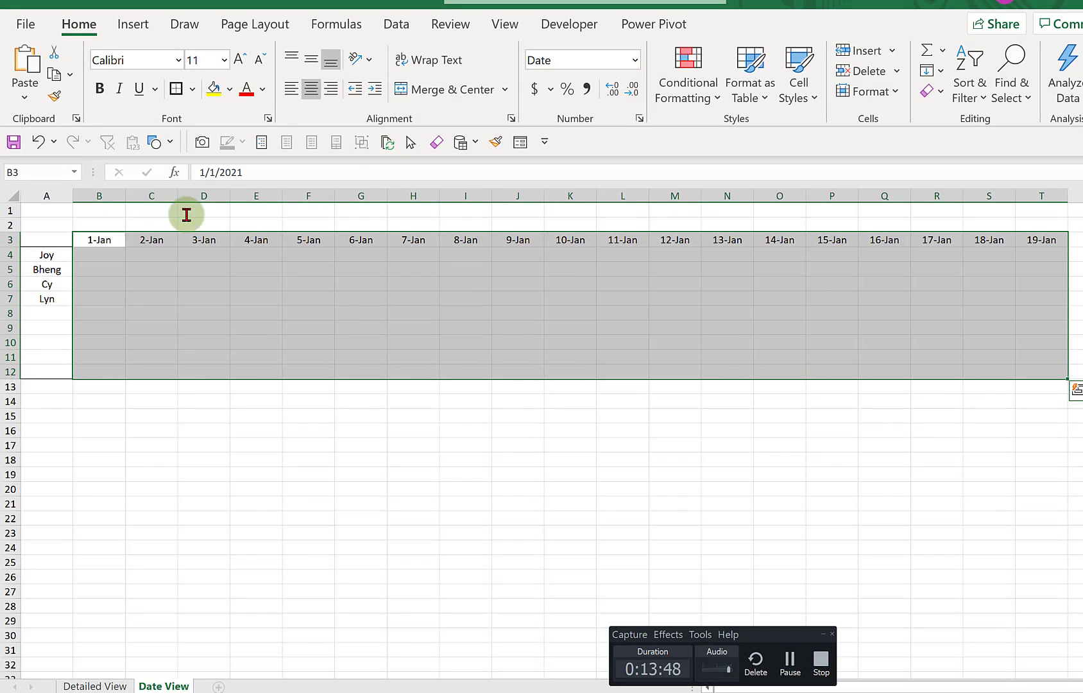
Add a formula rule =OR(WEEKDAY(B$3,2)=6, WEEKDAY(B$3,2)=7) with light grey fill.
left_click(712, 97)
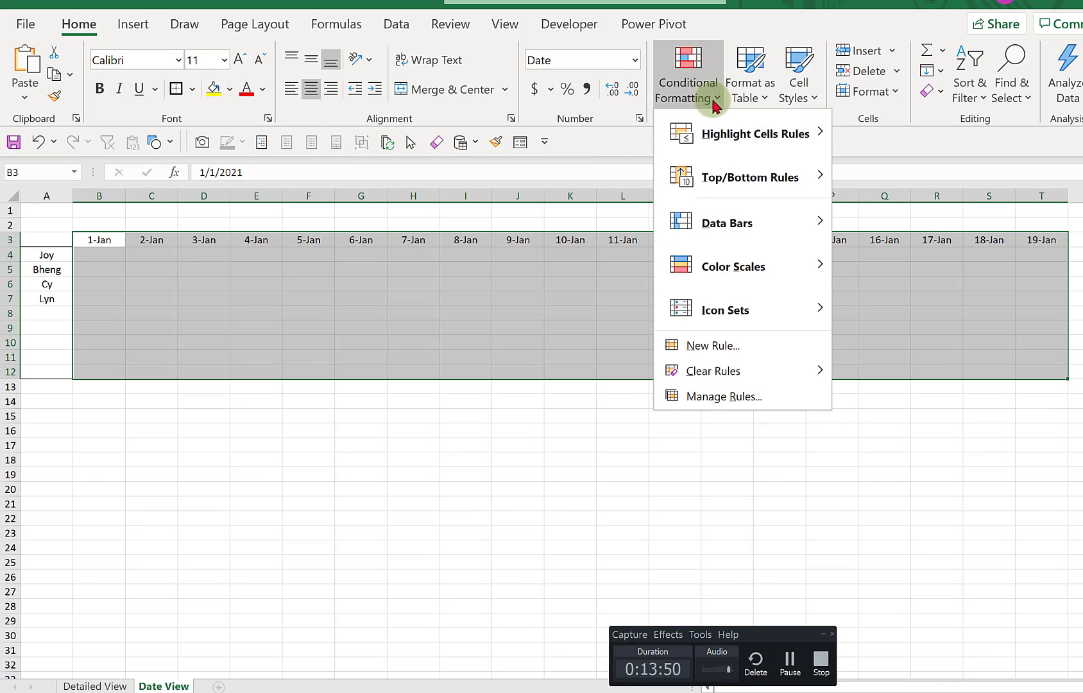
left_click(754, 353)
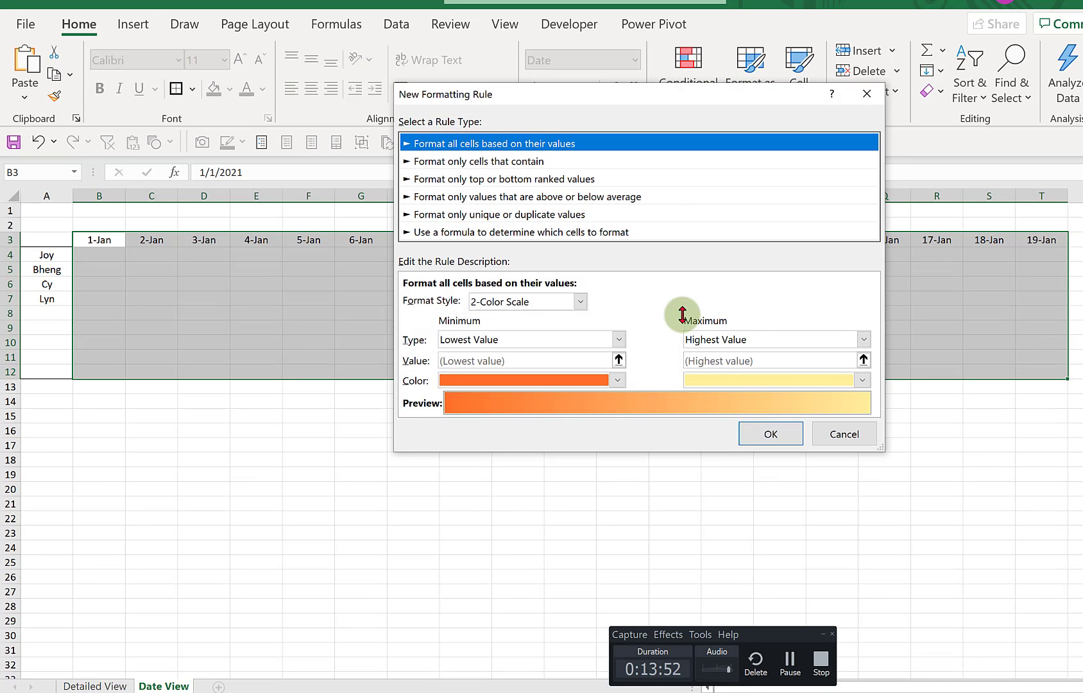
left_click(496, 232)
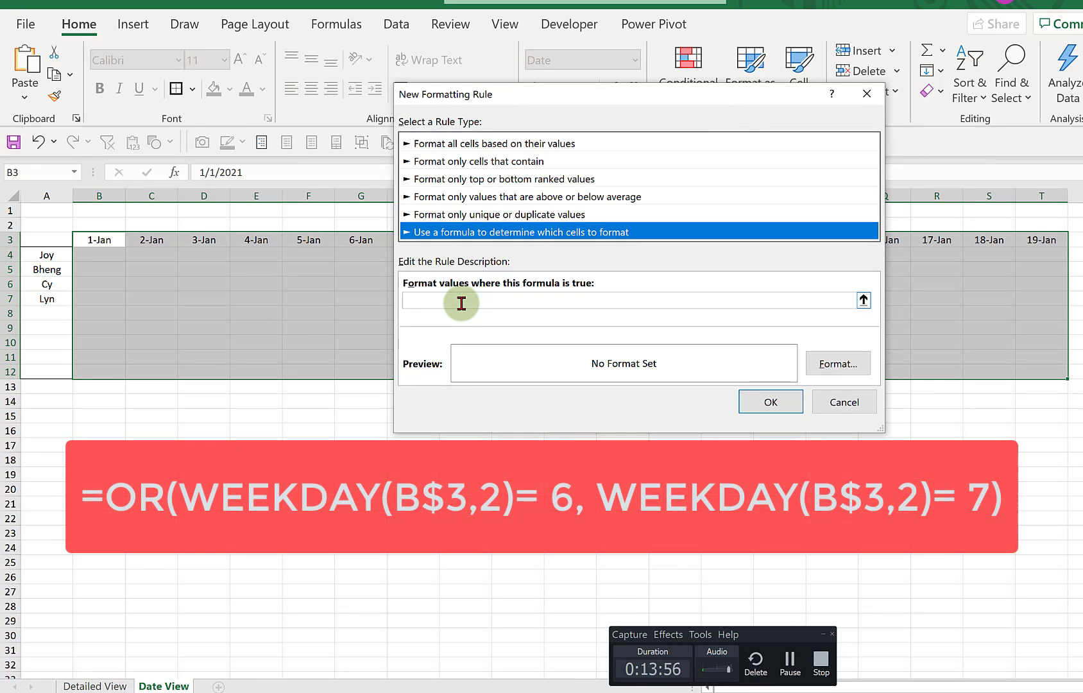
left_click(462, 302)
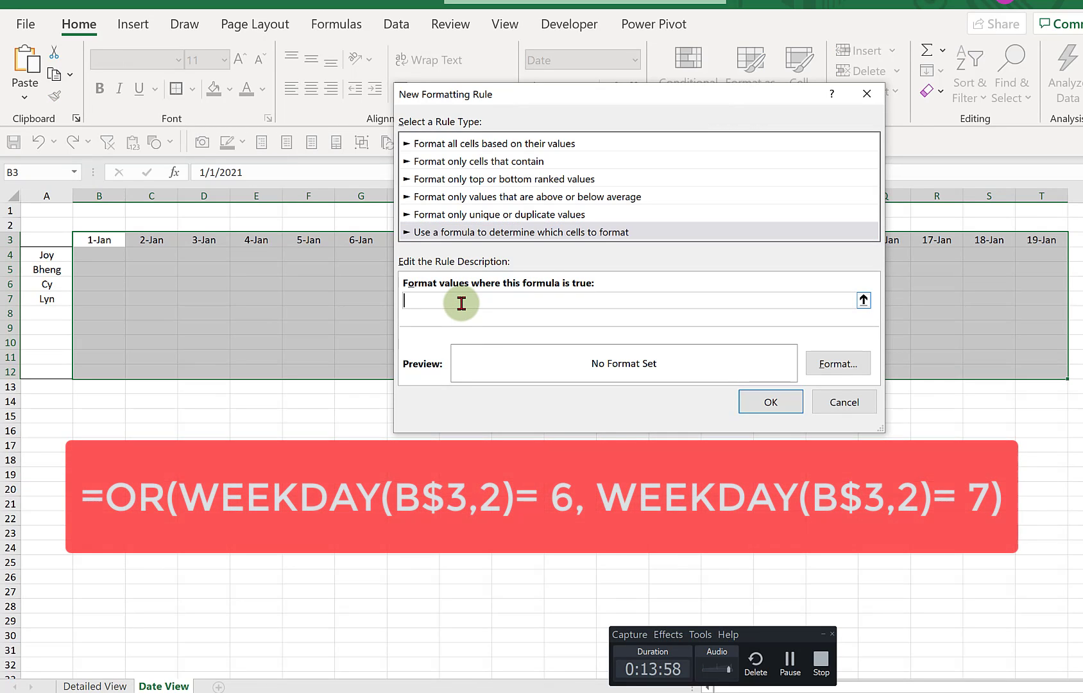
type("=OR(WEEKDAY(B$3,2)= 6, WEEKDAY(B$3,2)= 7)")
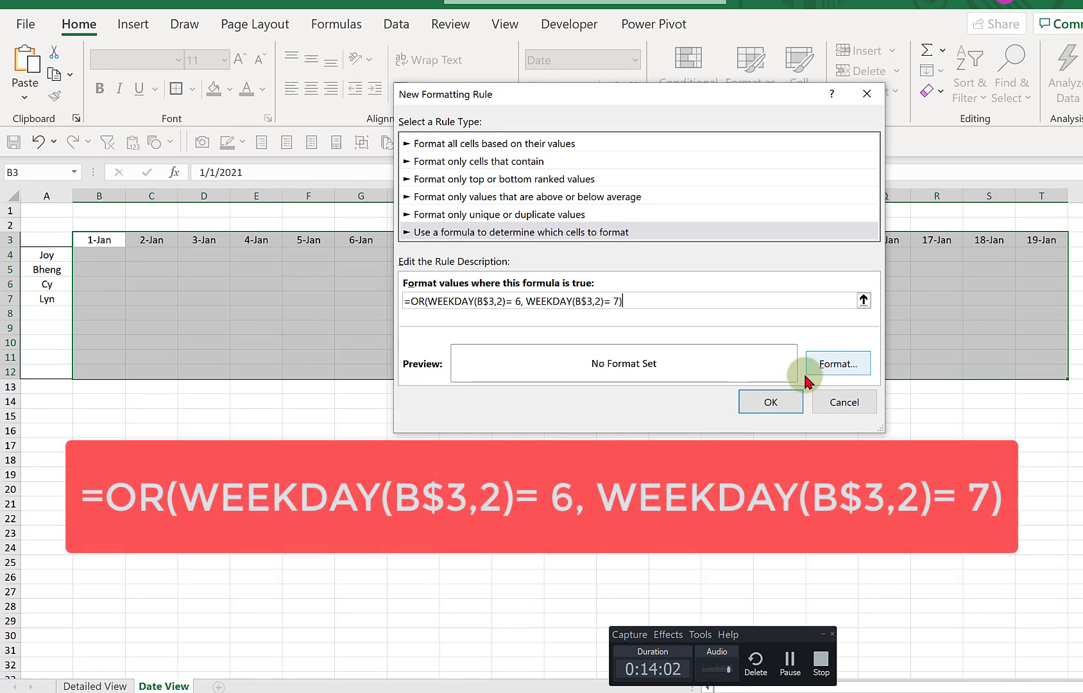
left_click(827, 364)
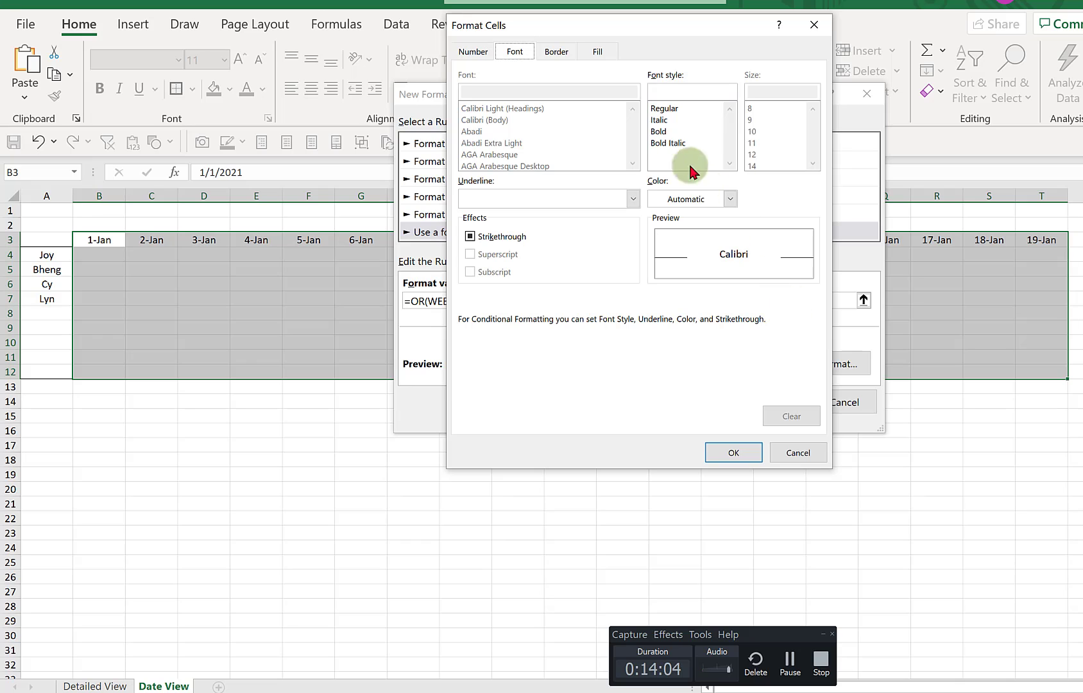
left_click(601, 53)
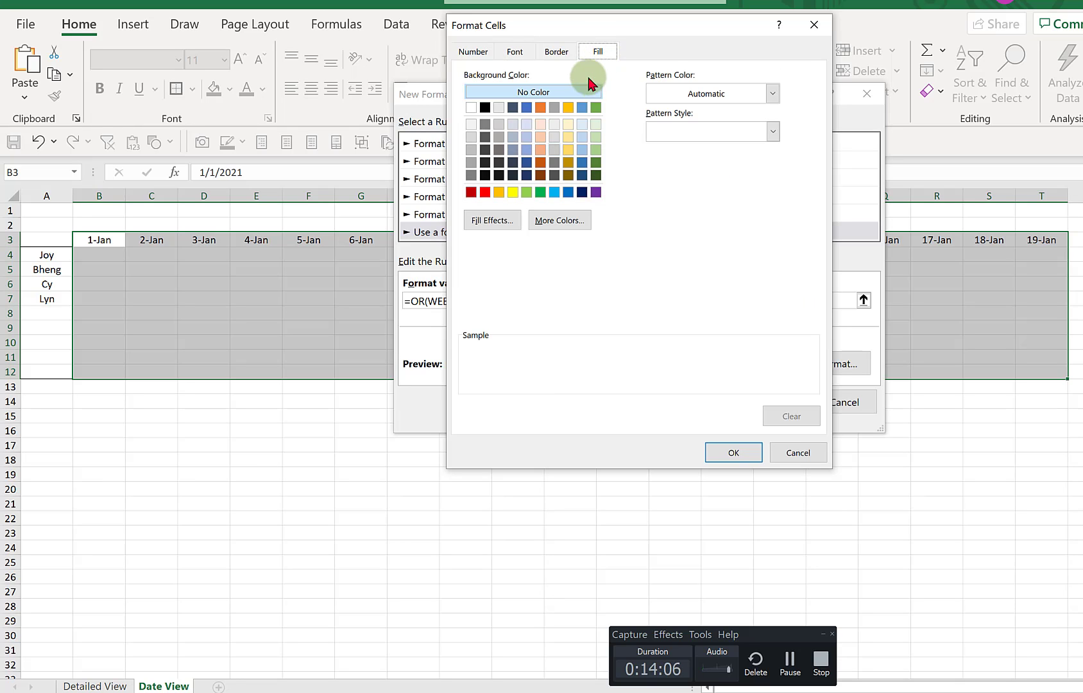
left_click(555, 137)
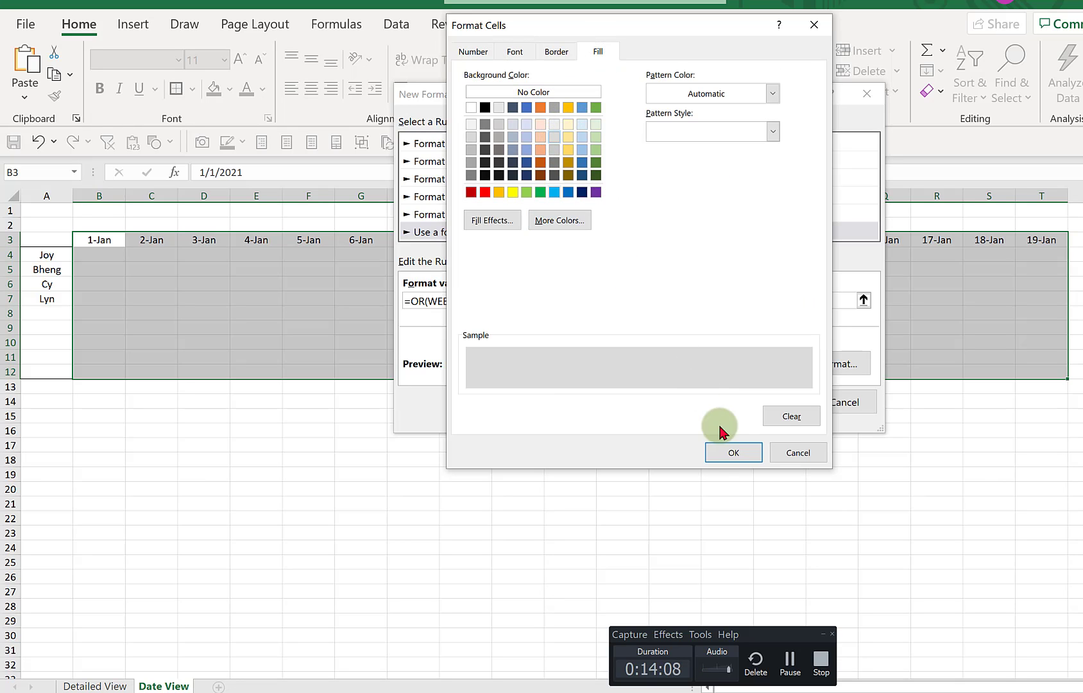
left_click(734, 454)
left_click(766, 399)
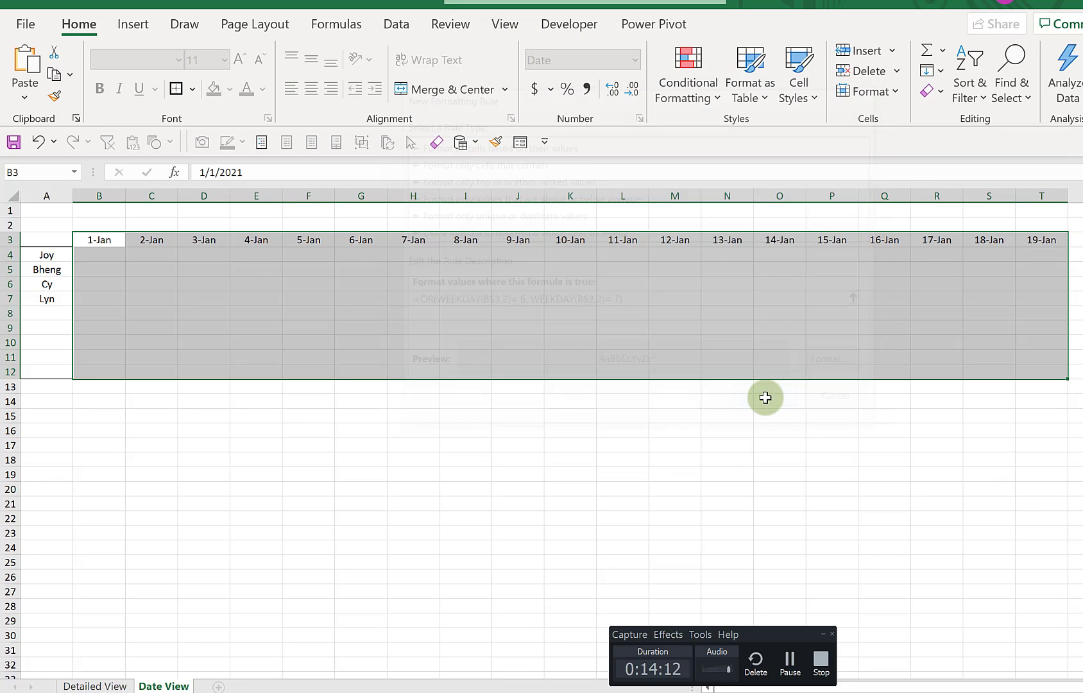
Begin a SUMIFS formula in B4, pulling source data from the Detailed View sheet.
left_click(338, 297)
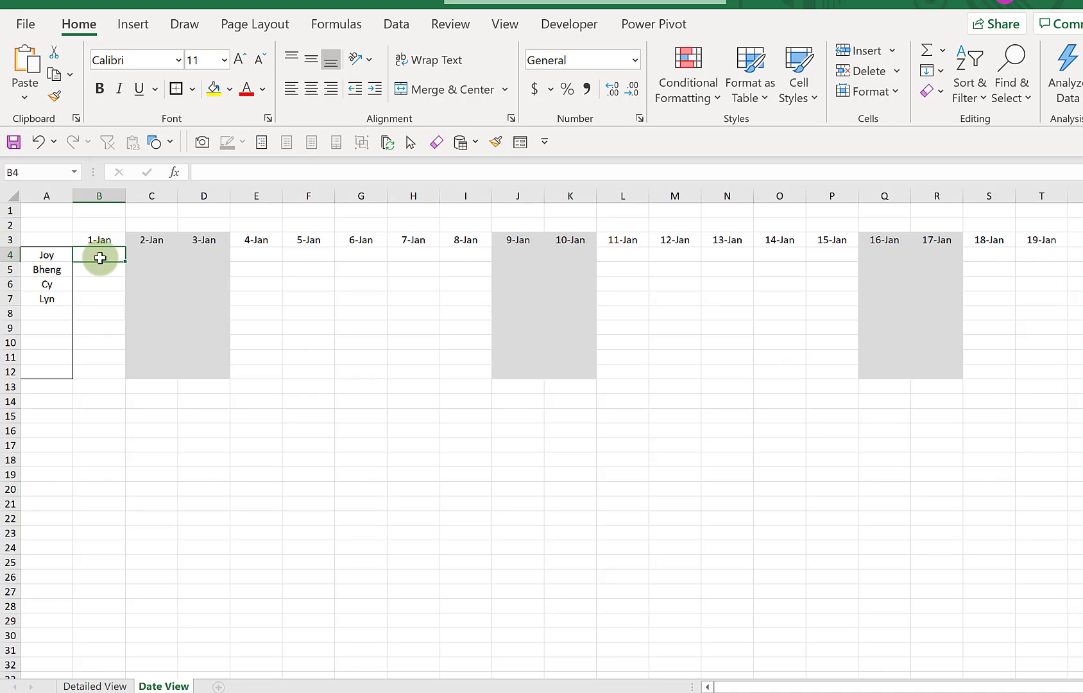
type("=sumif")
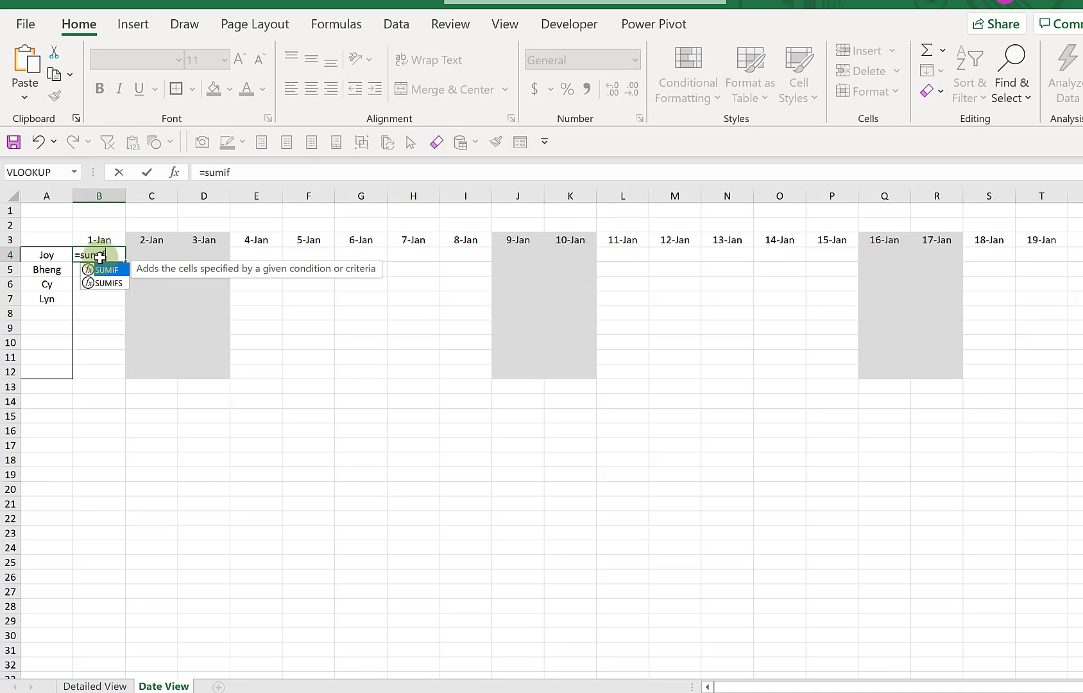
type("s")
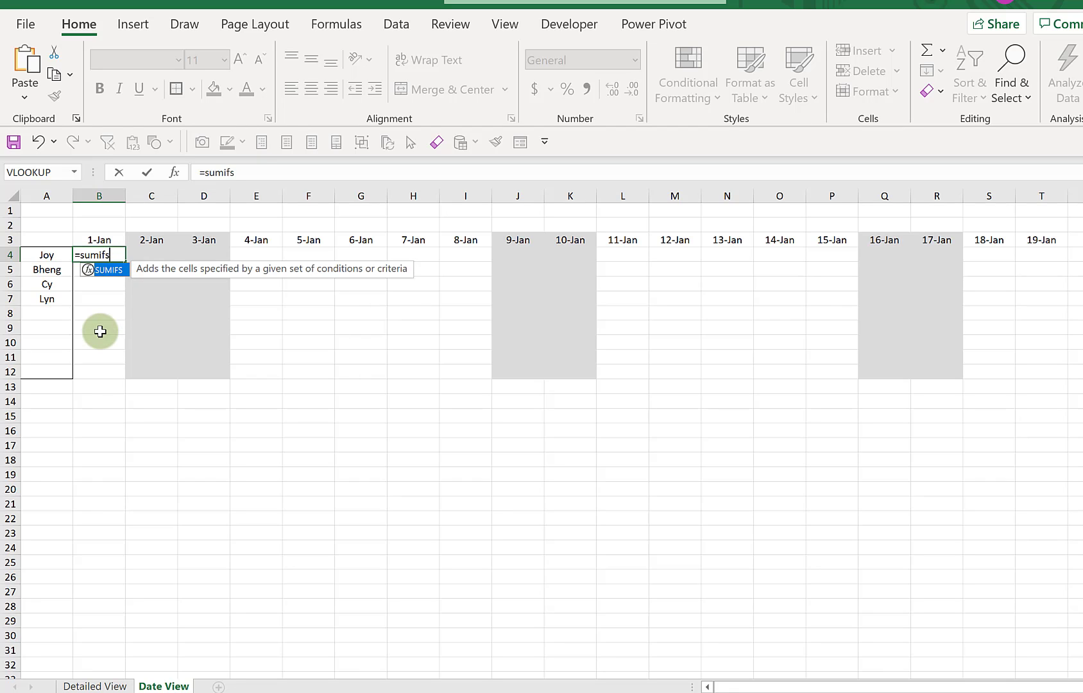
key("Tab")
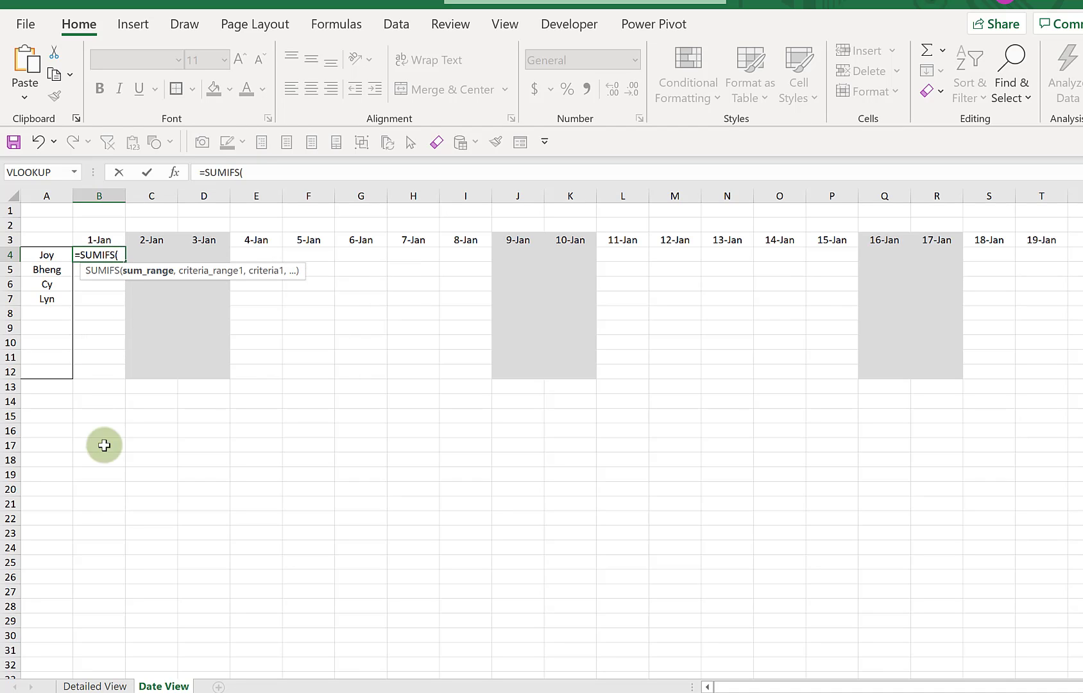
left_click(113, 688)
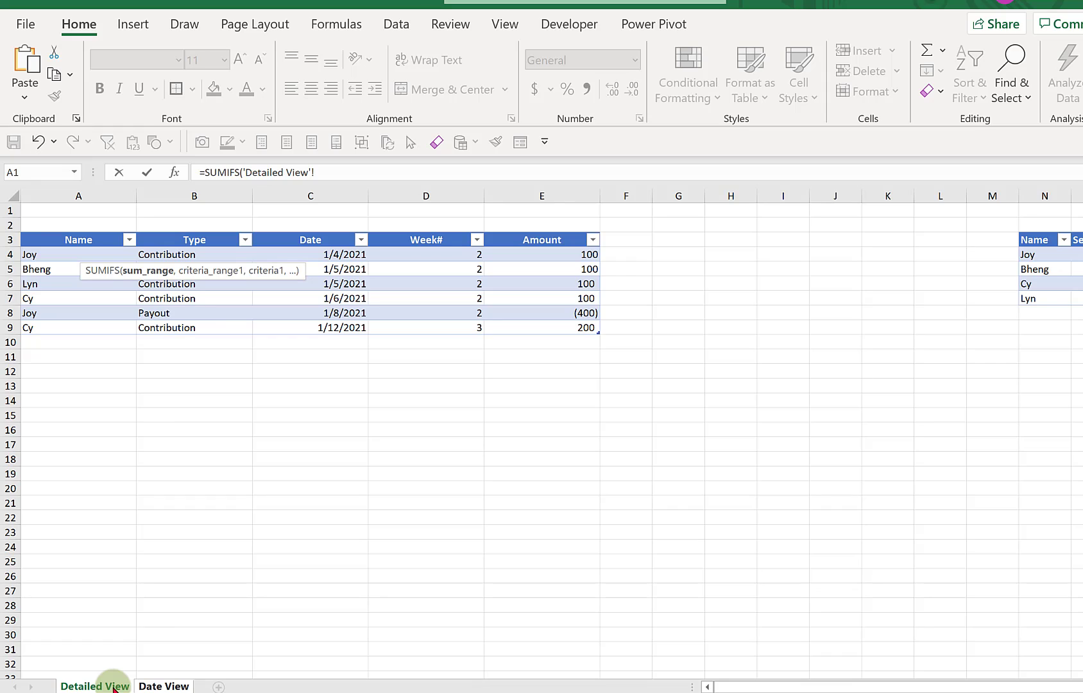
Set the SUMIFS sum range to Table3[[Amount]:[Amount]] followed by a comma.
left_click(526, 232)
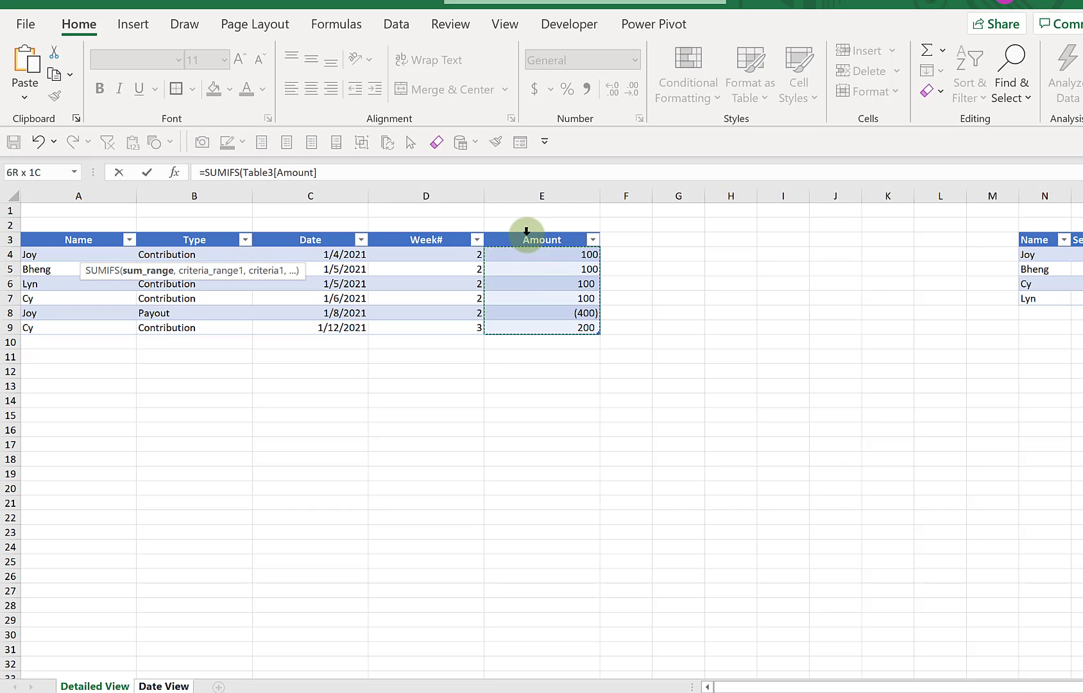
left_click_drag(478, 236, 425, 234)
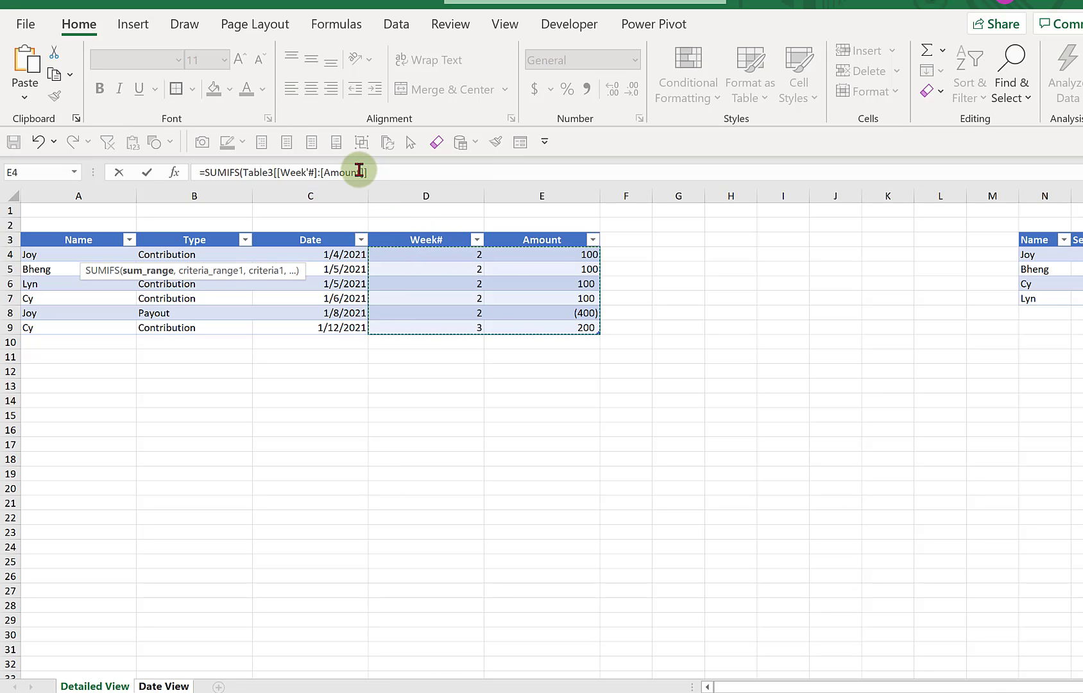
left_click(289, 174)
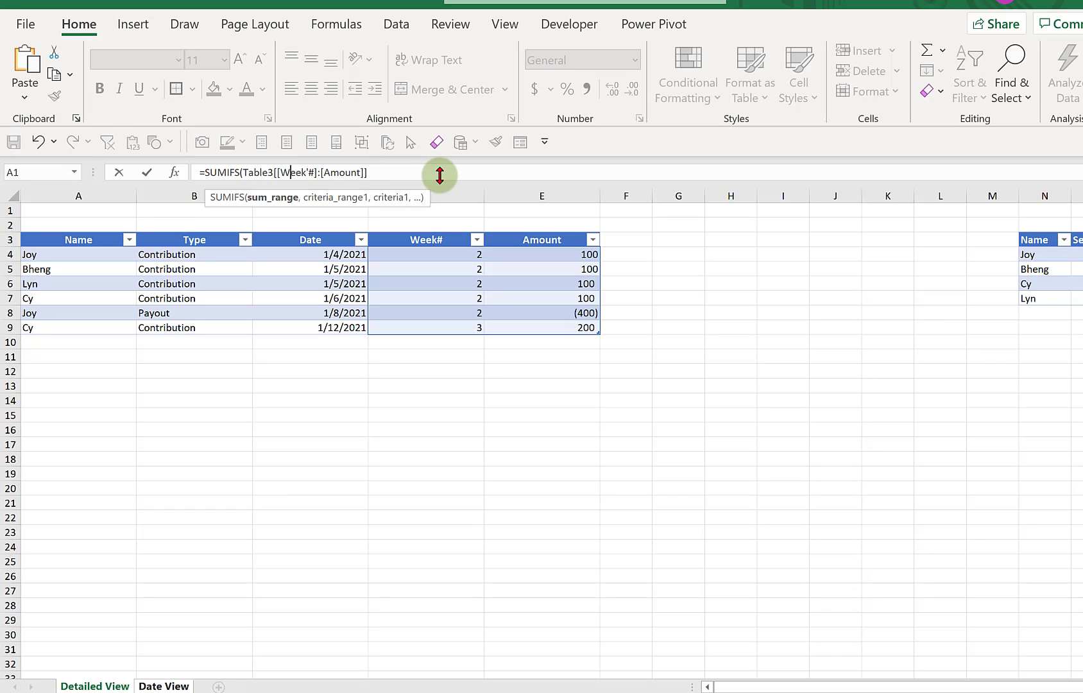
key("Delete")
key("Delete")
key("Delete")
key("Delete")
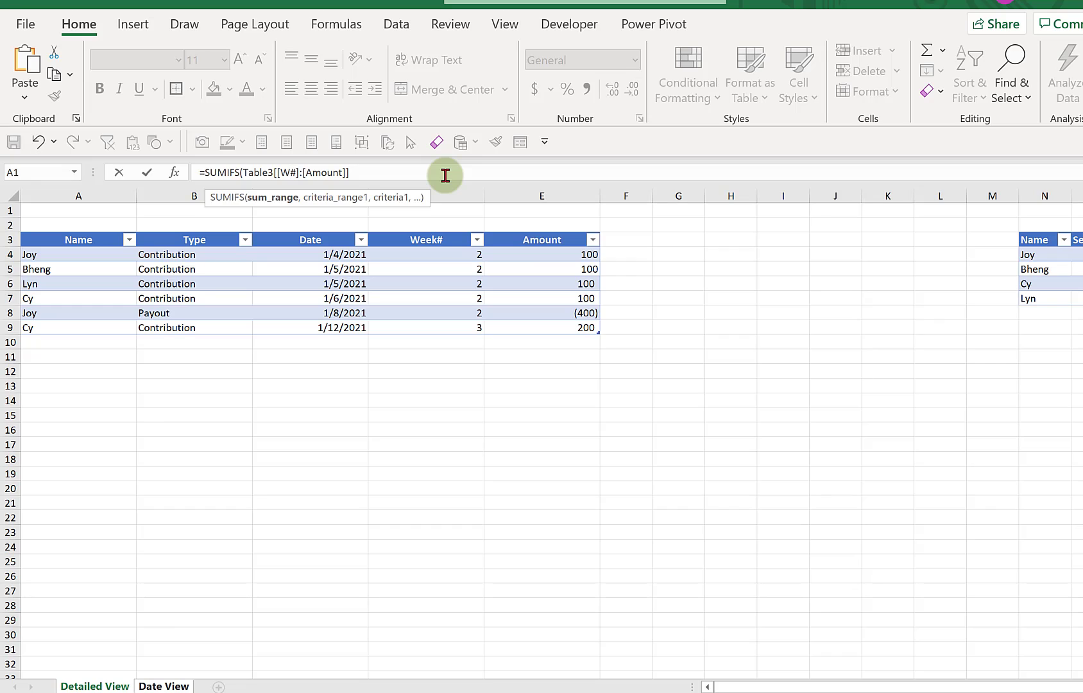
key("BackSpace")
key("Delete")
type("a")
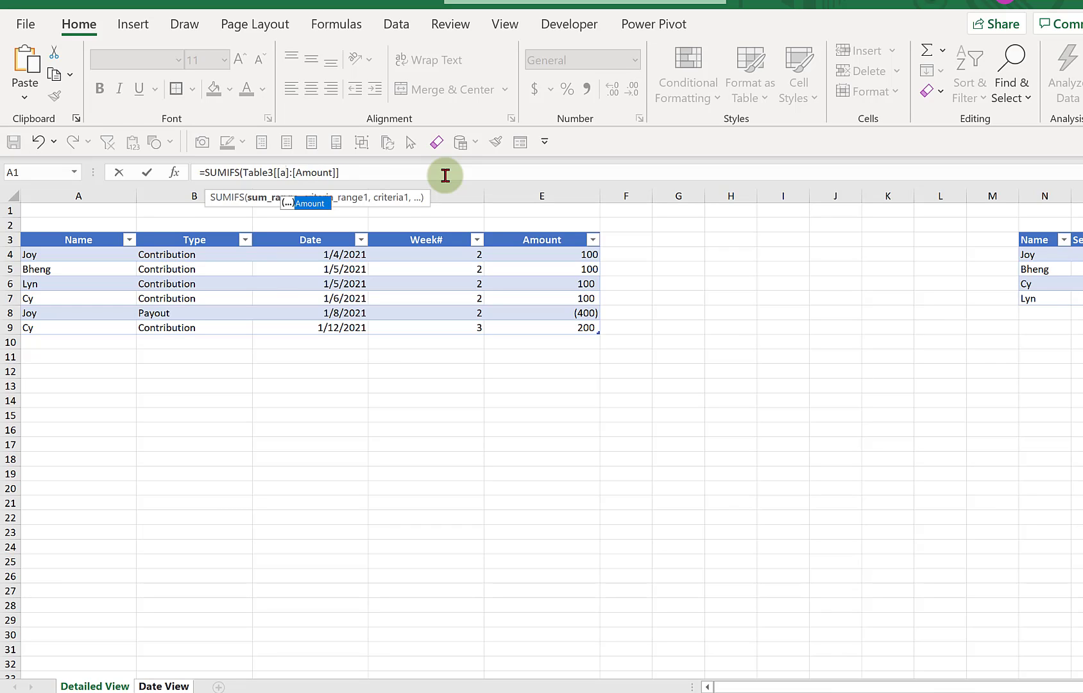
key("Tab")
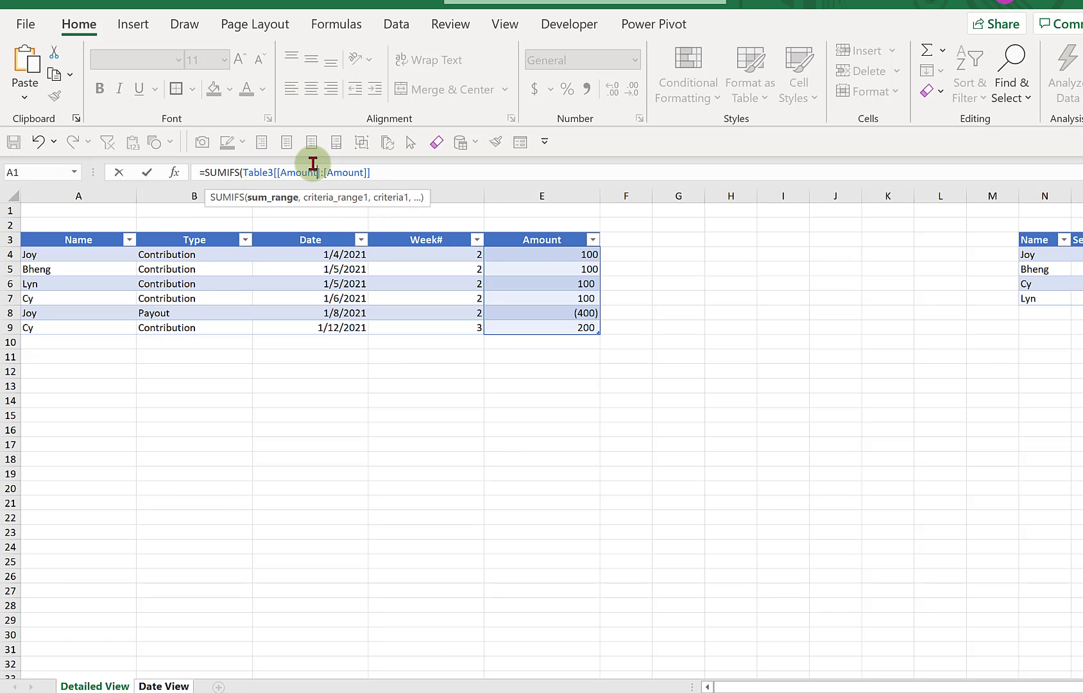
left_click(407, 174)
type(",")
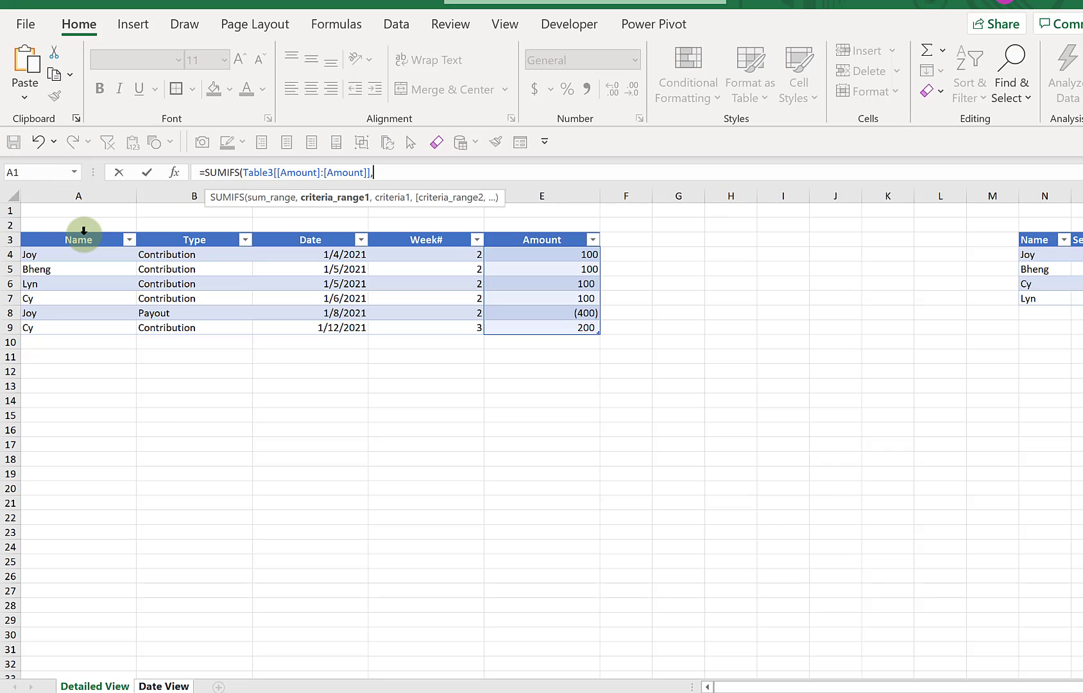
Add Table3[[Name]:[Name]] as the first criteria range.
left_click_drag(83, 230, 181, 223)
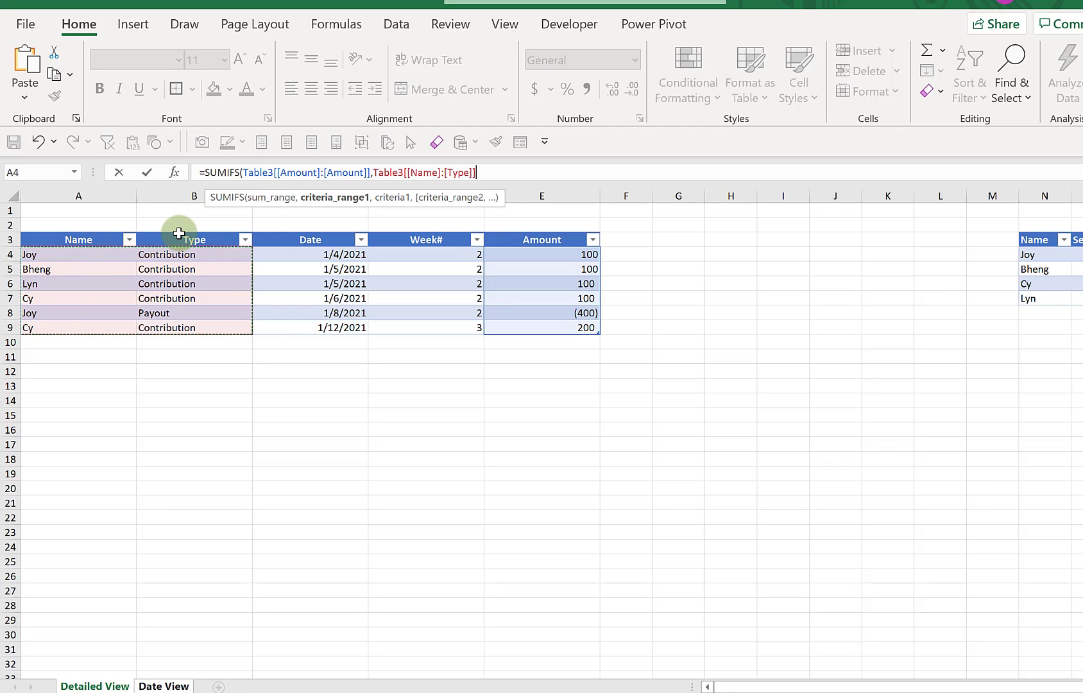
left_click(458, 173)
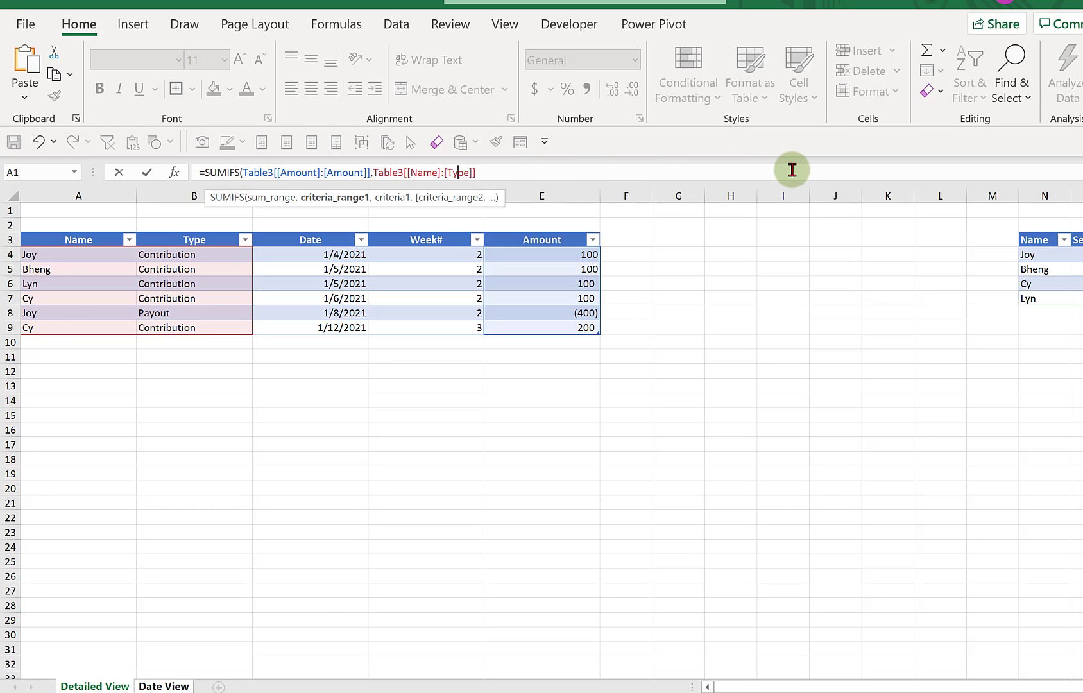
key("BackSpace")
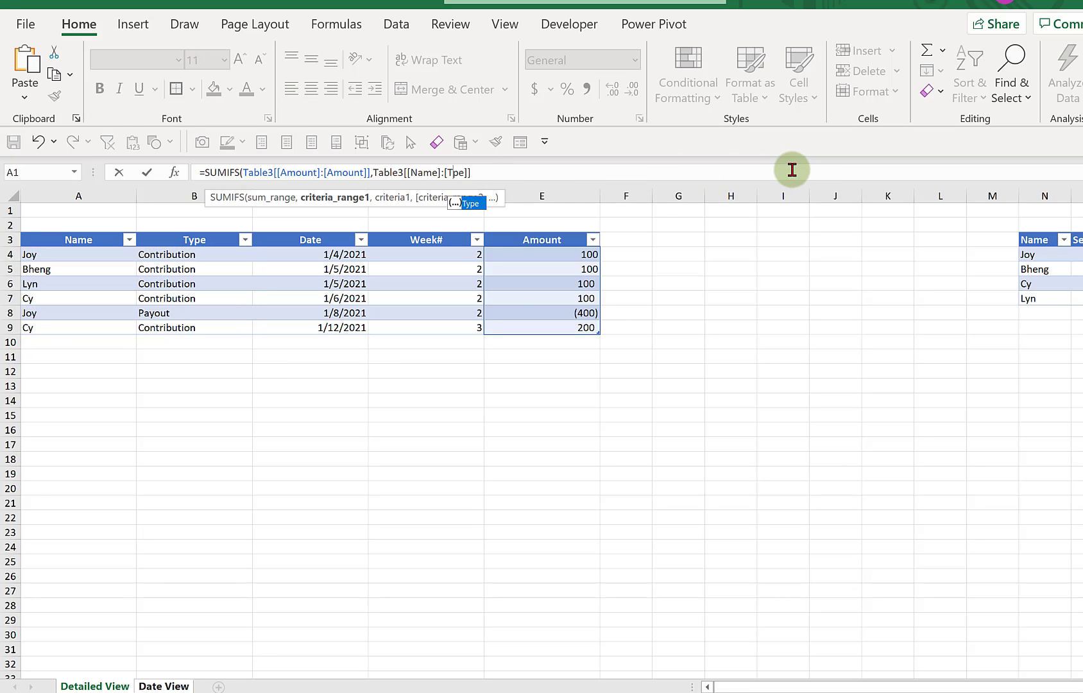
key("BackSpace")
key("Delete")
key("Delete")
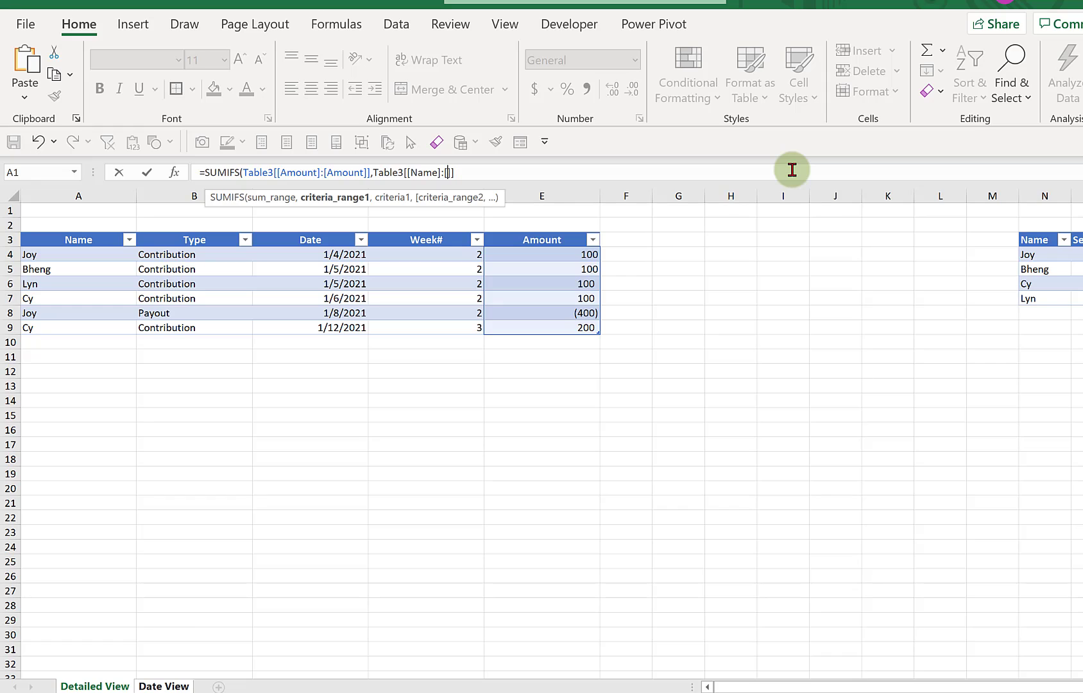
type("Name]]")
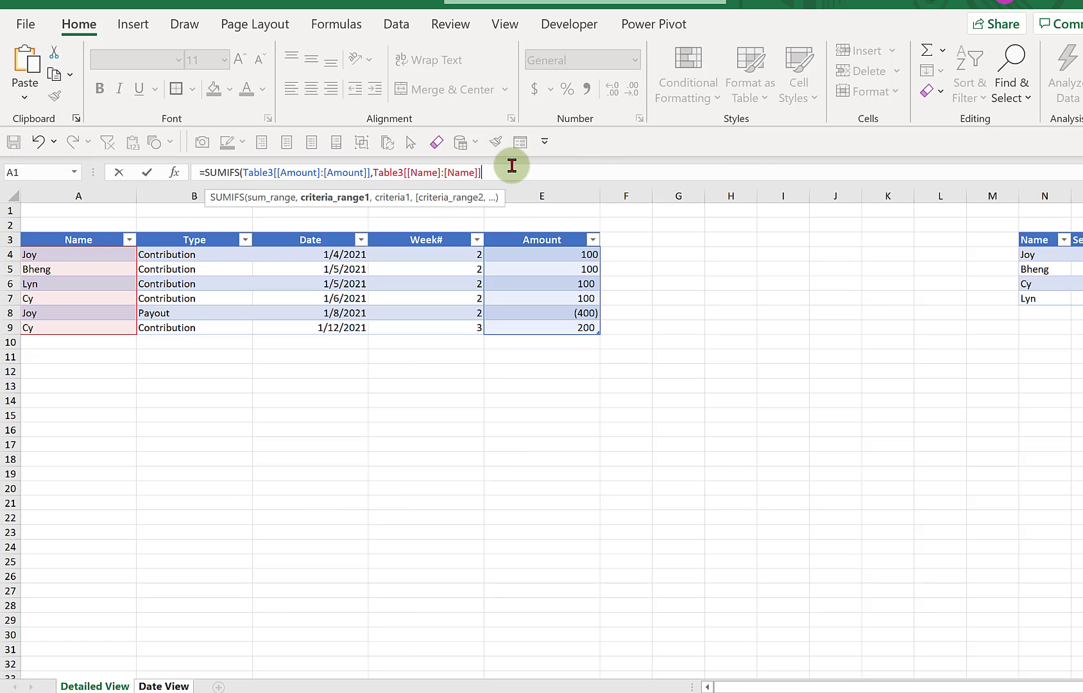
type(",")
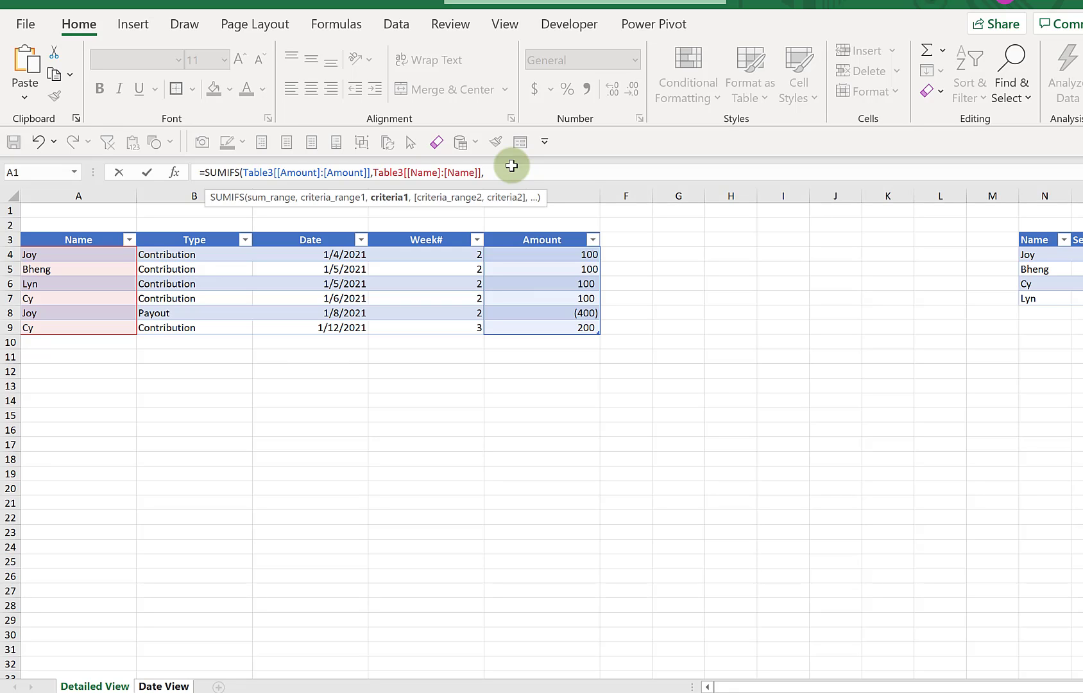
Use 'Date View'!$A4, locked to column A, as the name criterion.
left_click(163, 685)
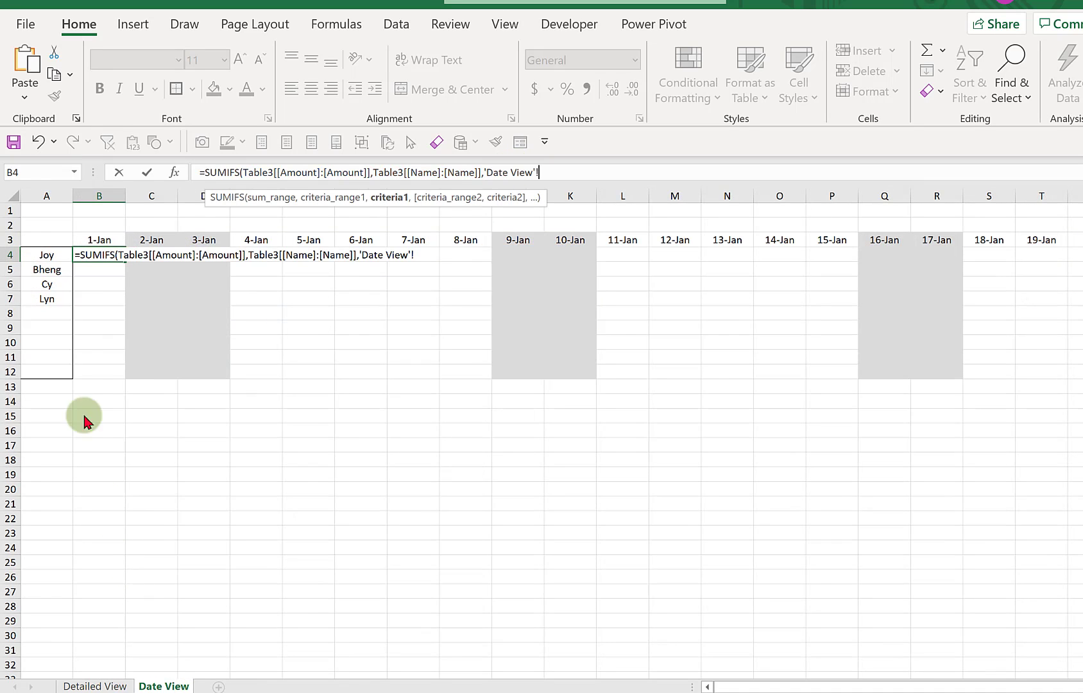
left_click(34, 254)
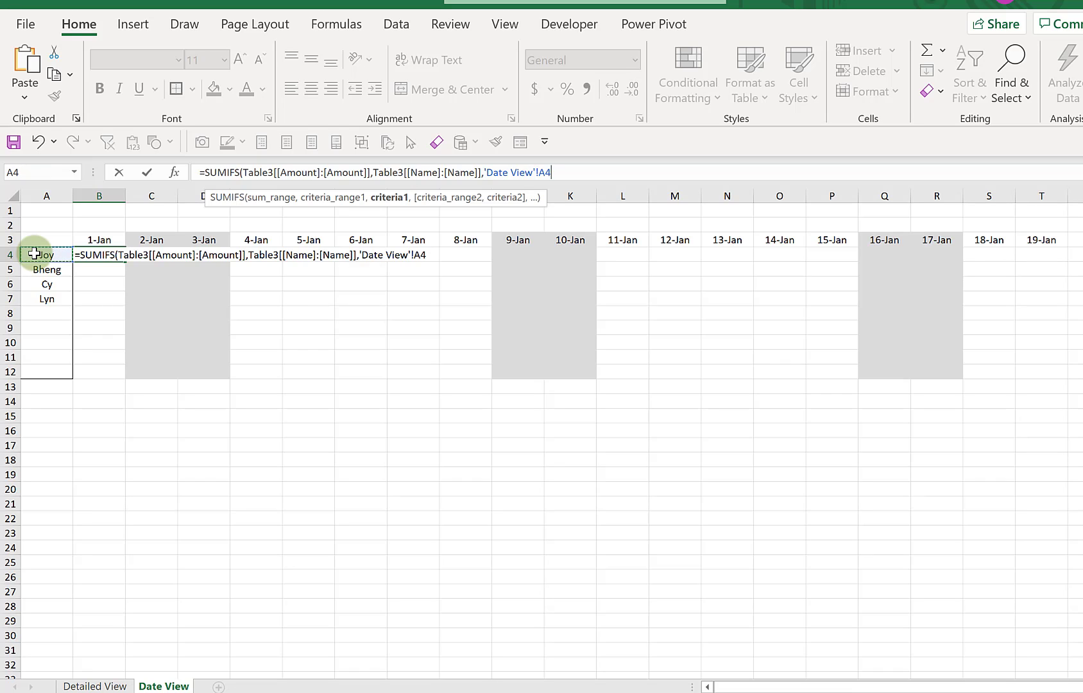
key("F4")
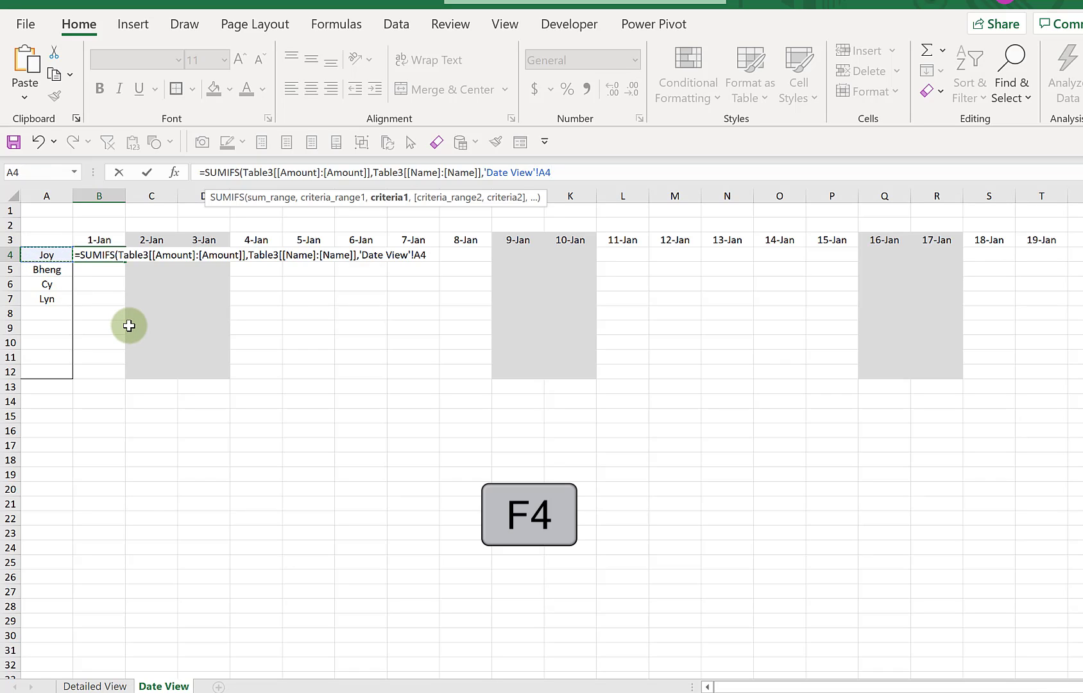
key("F4")
key("F4")
key("F4")
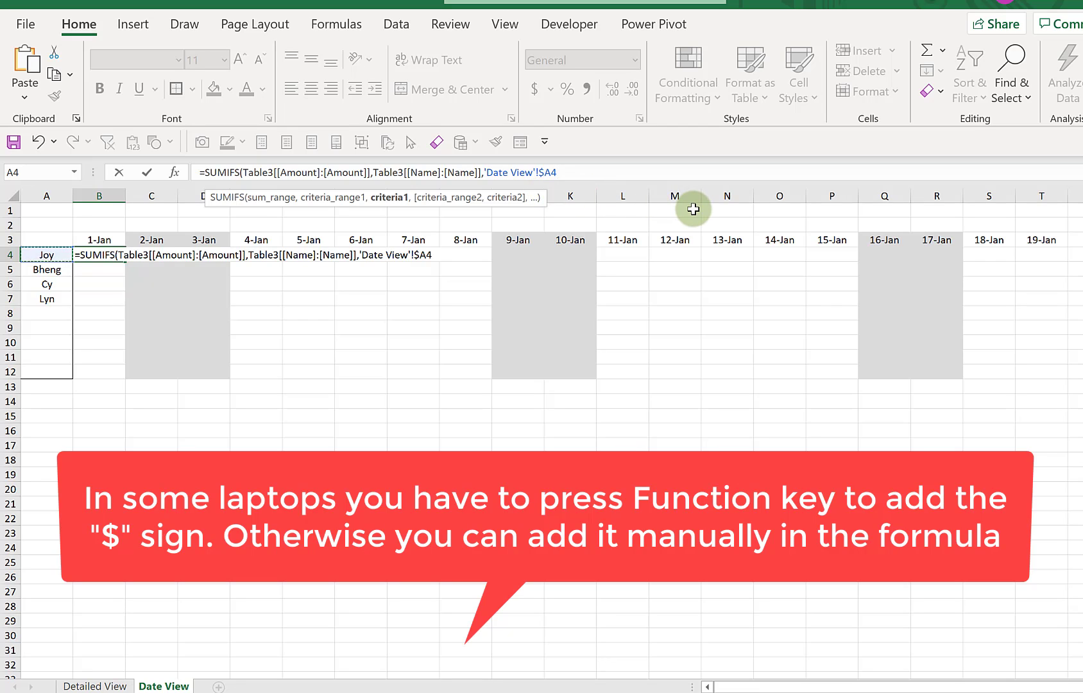
type(",")
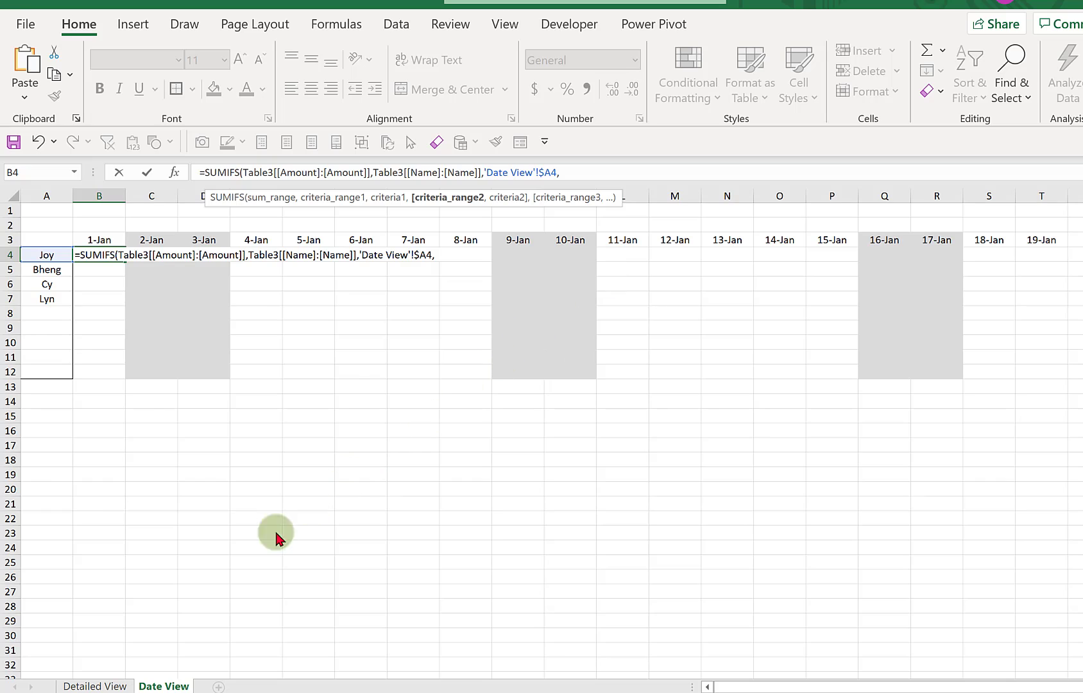
left_click(81, 687)
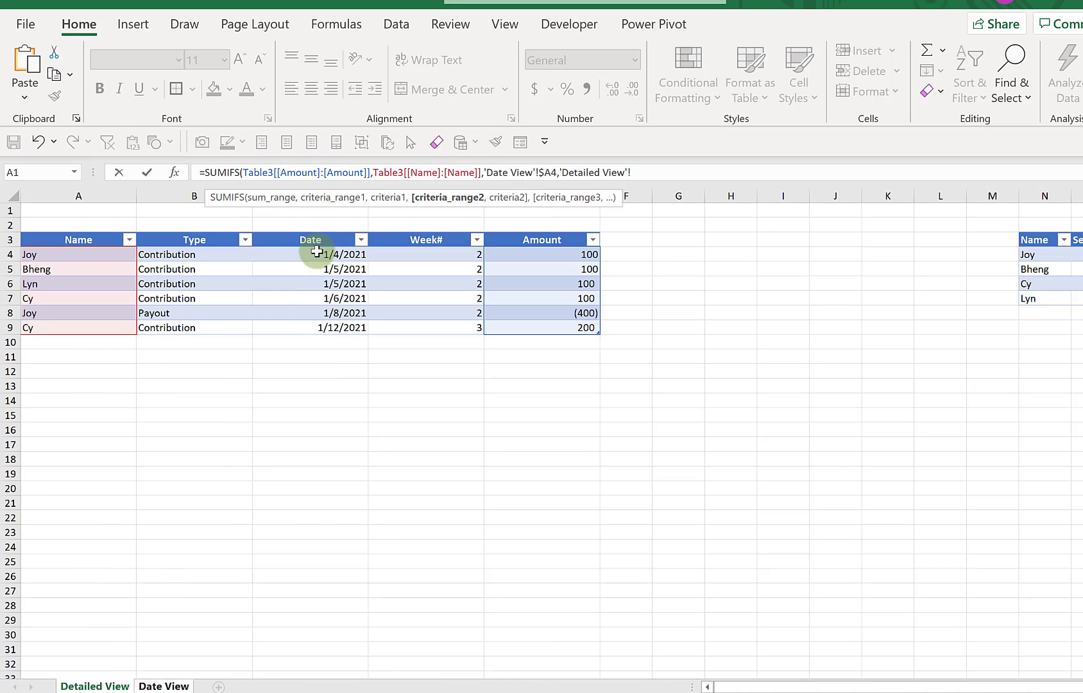
Add Table3[[Date]:[Date]] as the second criteria range.
left_click_drag(326, 235, 392, 232)
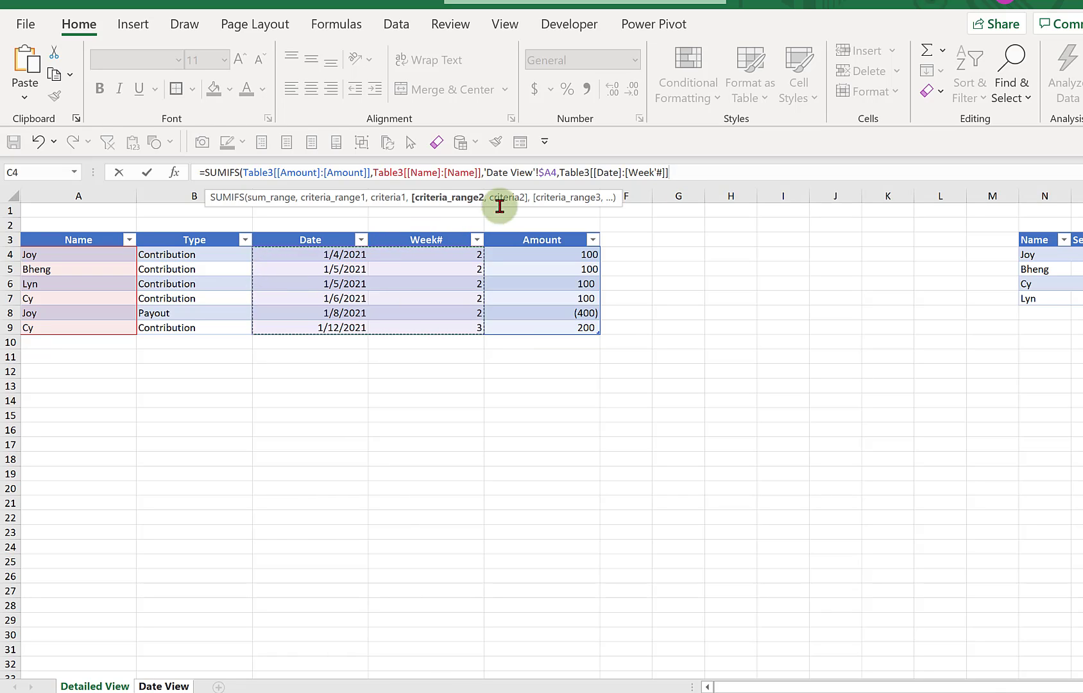
left_click(636, 171)
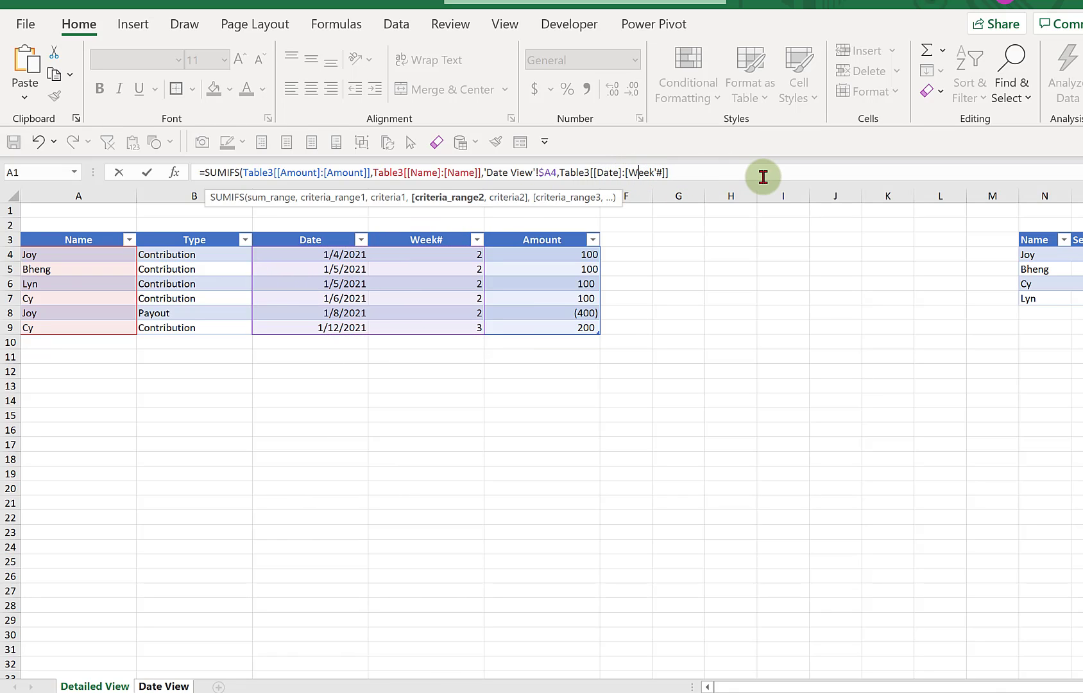
key("BackSpace")
key("Delete")
key("Delete")
key("Delete")
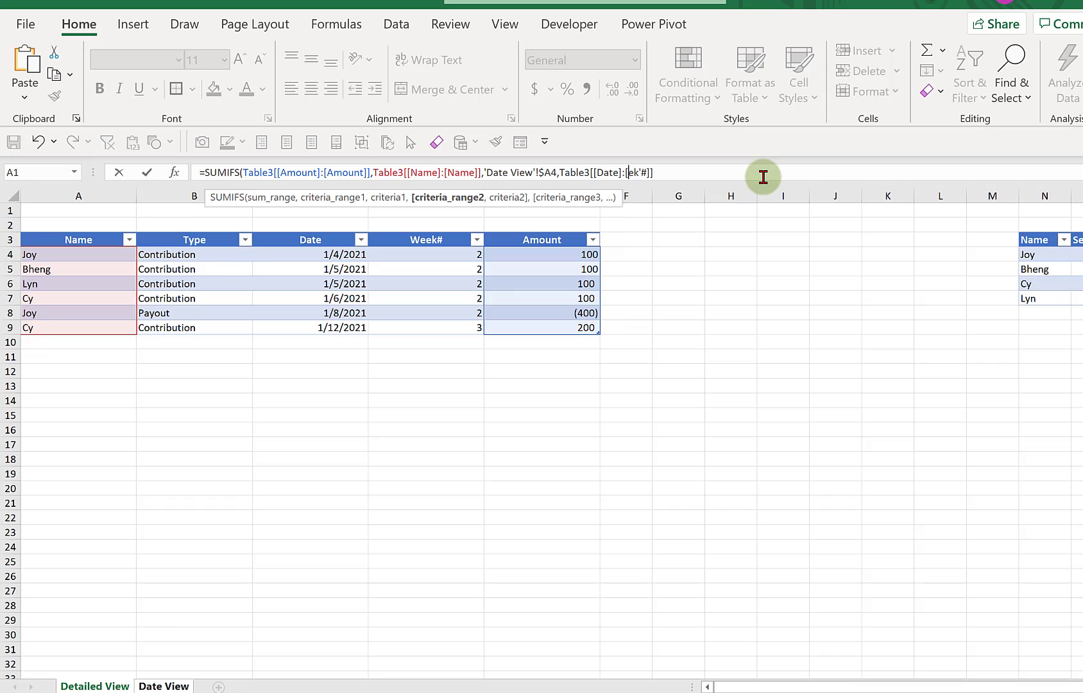
key("Delete")
type("Date")
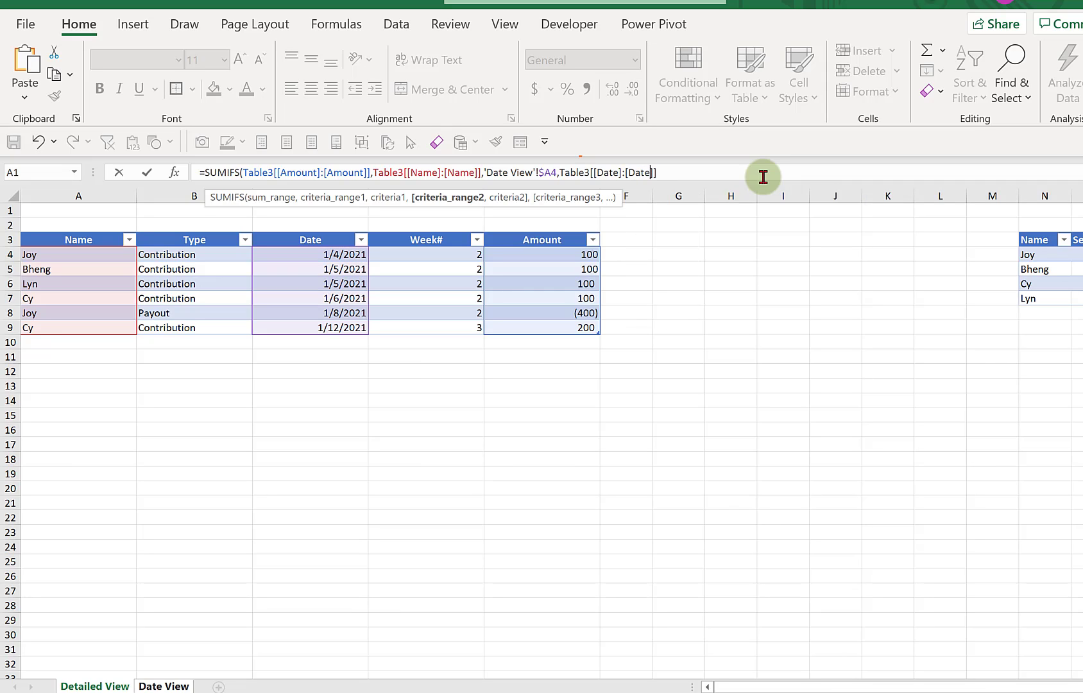
key("End")
type(",")
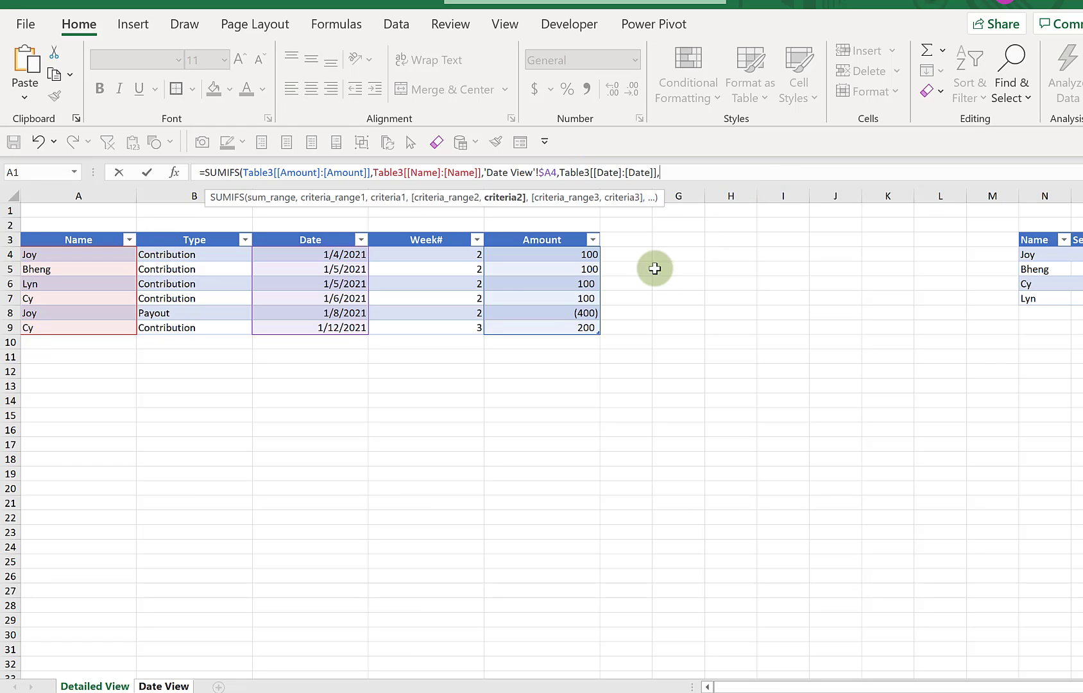
Finish the SUMIFS with date criterion 'Date View'!B$3 and fill B4 across to I12.
left_click(163, 686)
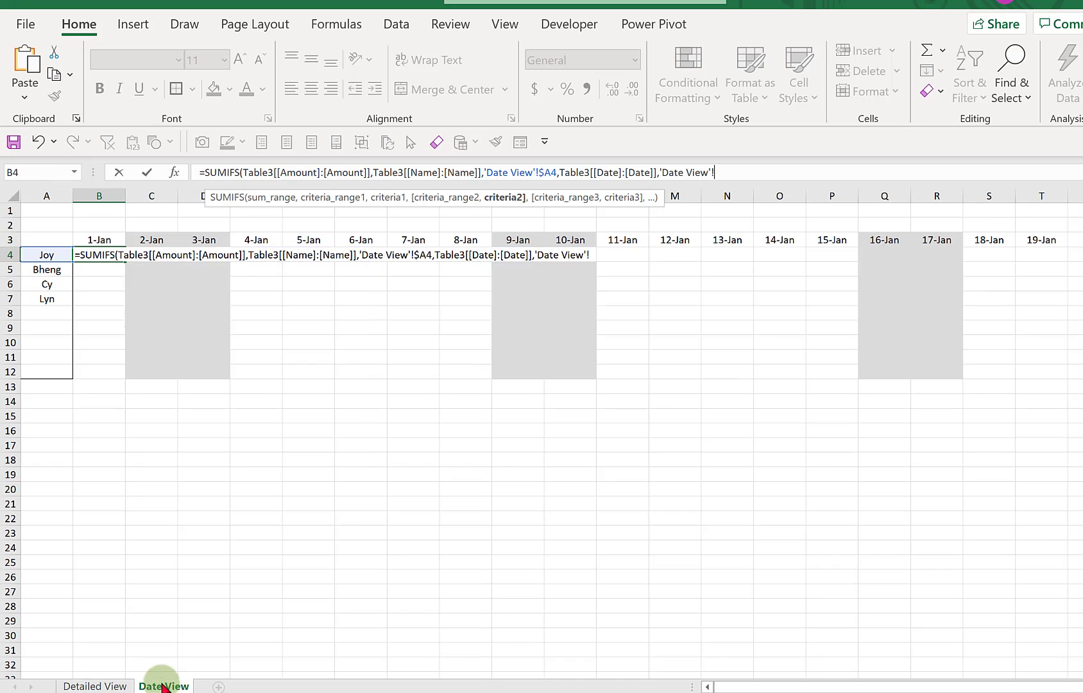
left_click(95, 239)
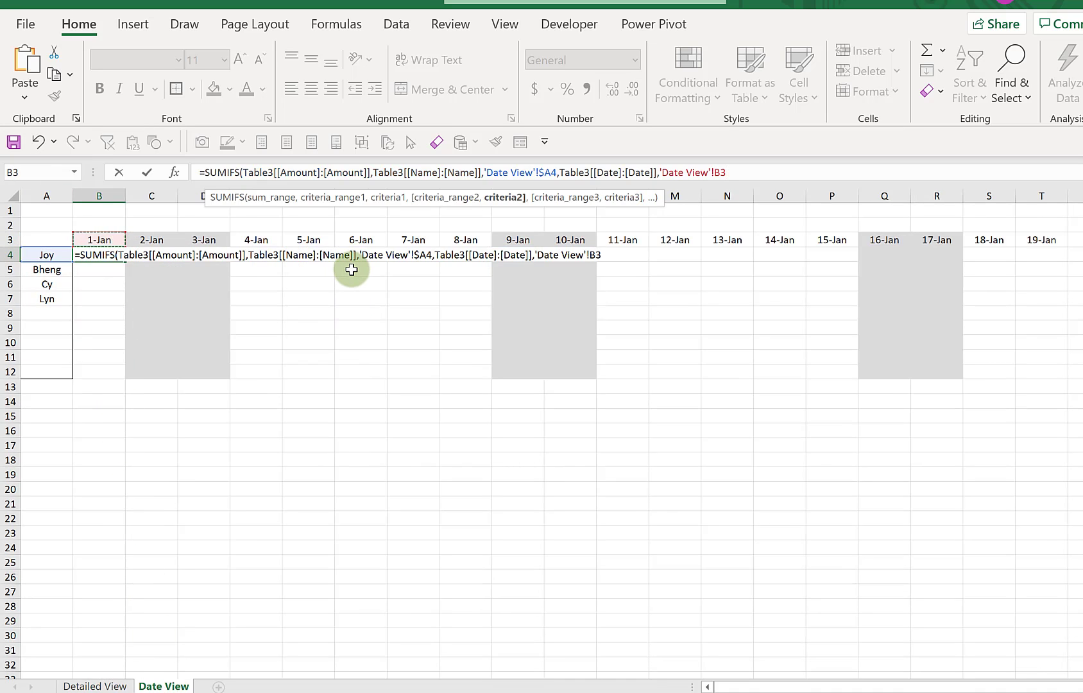
key("F4")
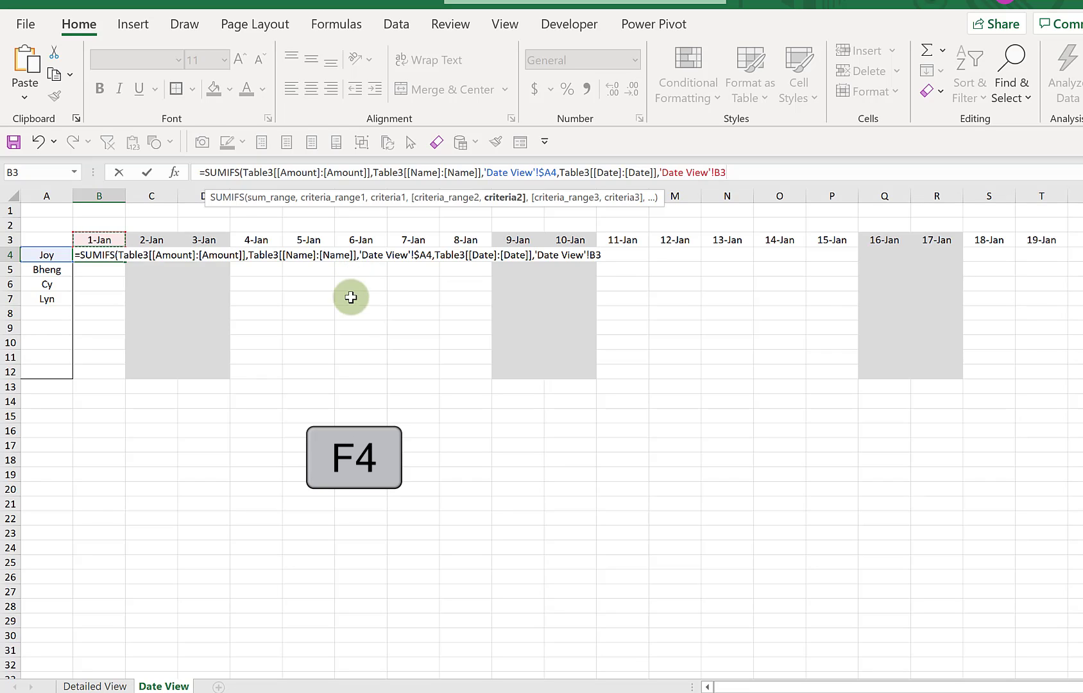
key("F4")
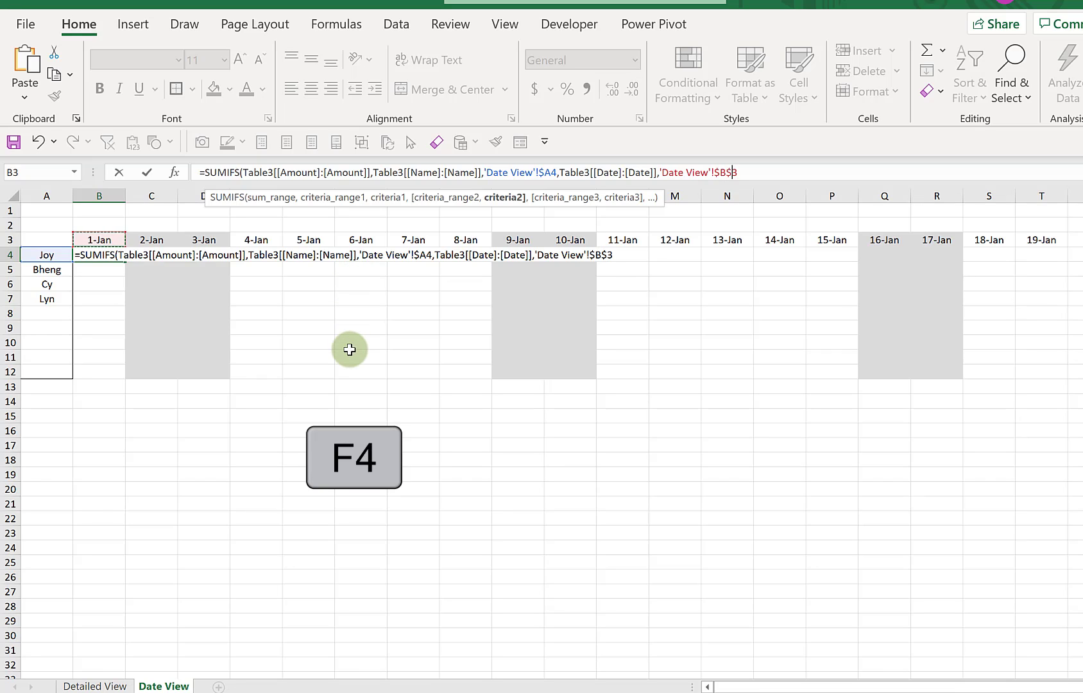
key("F4")
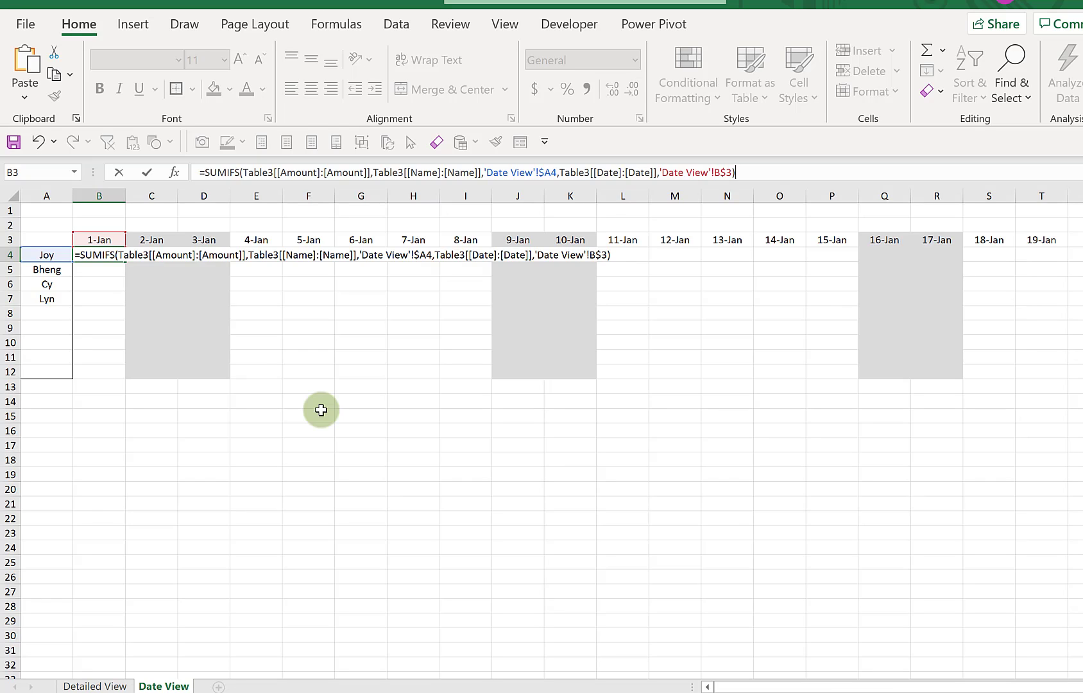
key("Return")
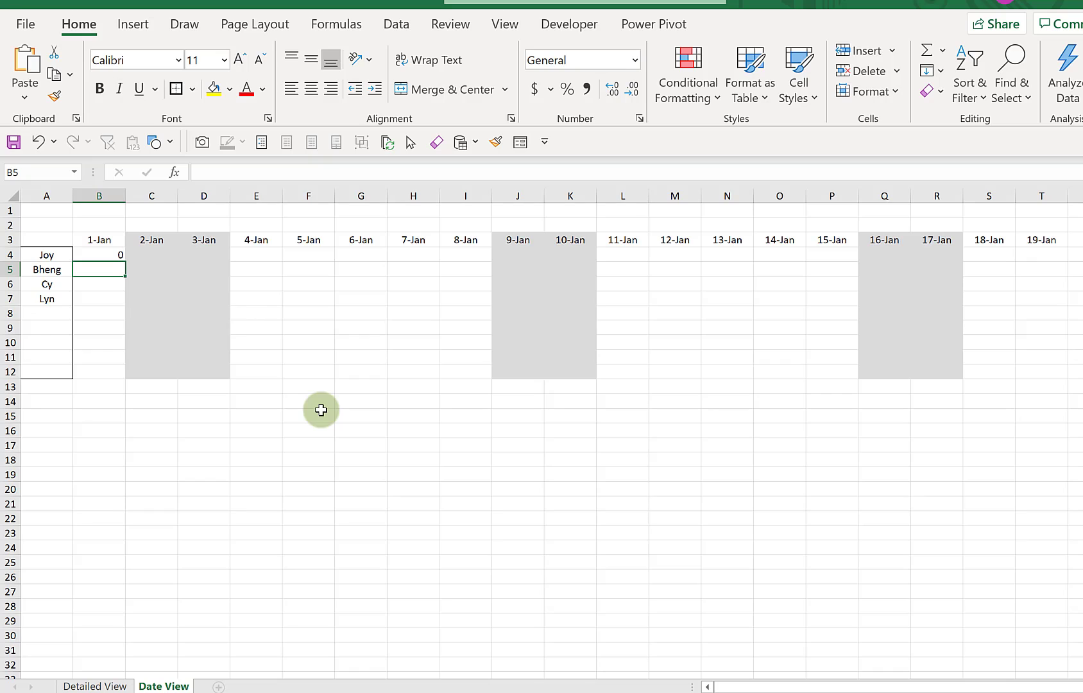
left_click(91, 255)
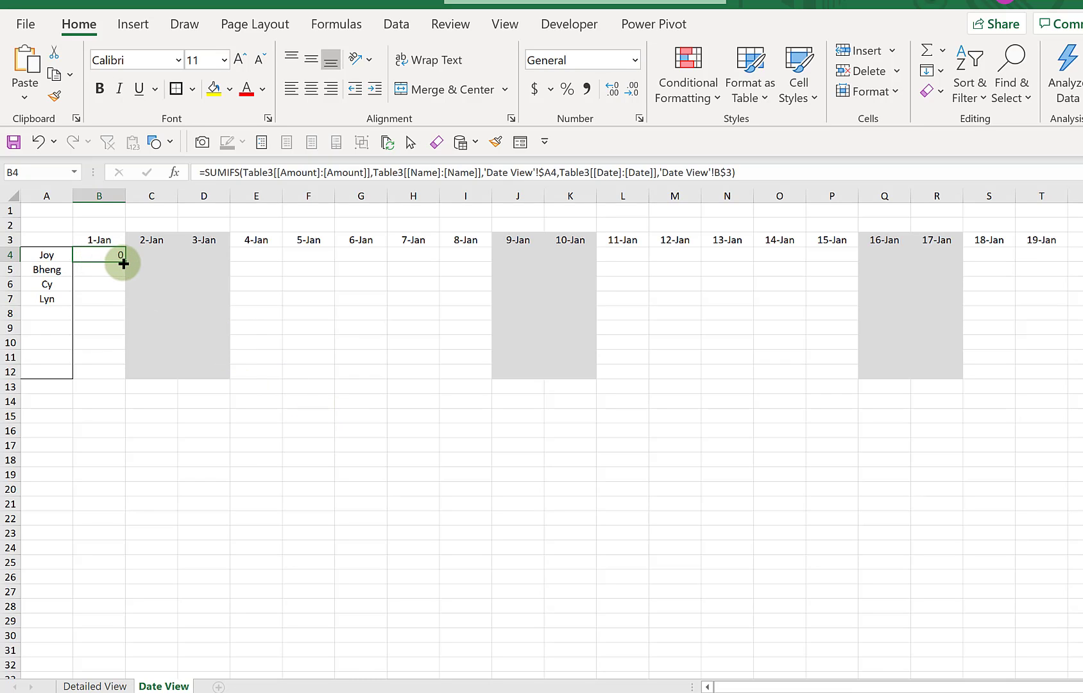
left_click_drag(123, 263, 473, 376)
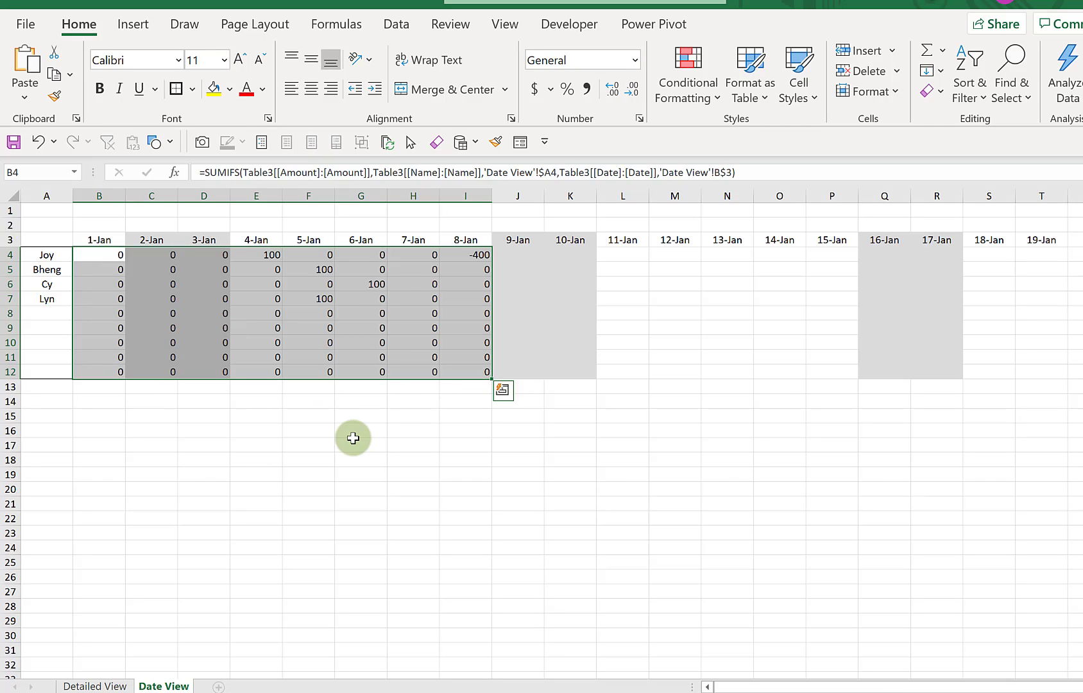
left_click(250, 254)
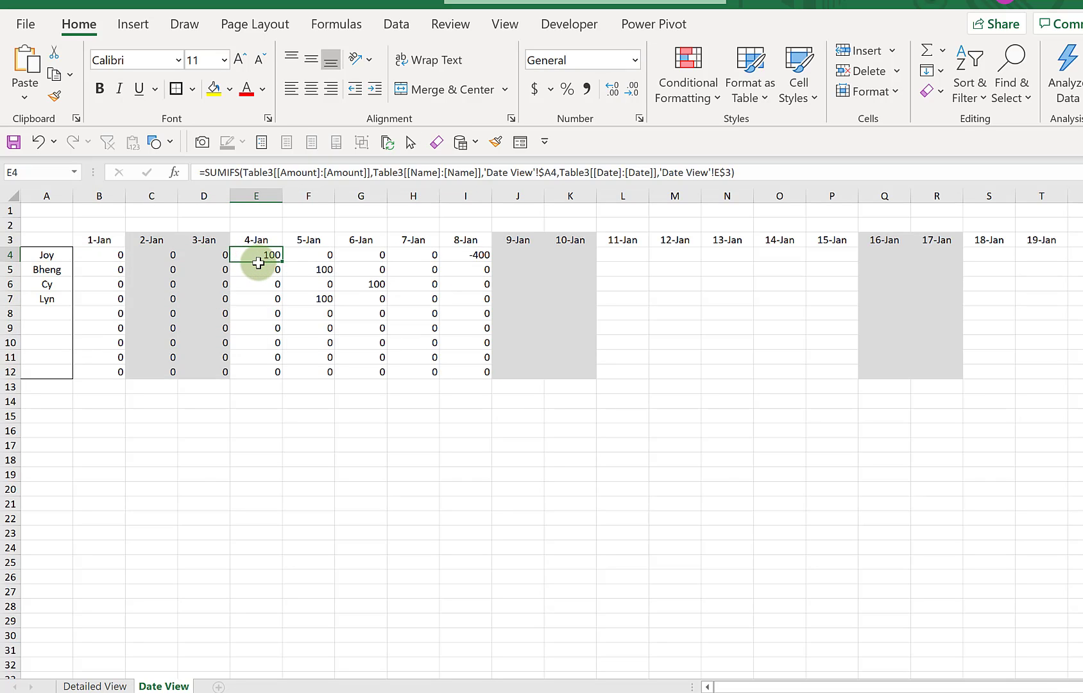
Compare the grid against Detailed View, check the formulas in G6 and I4, and select the B4:T12 totals.
left_click(96, 685)
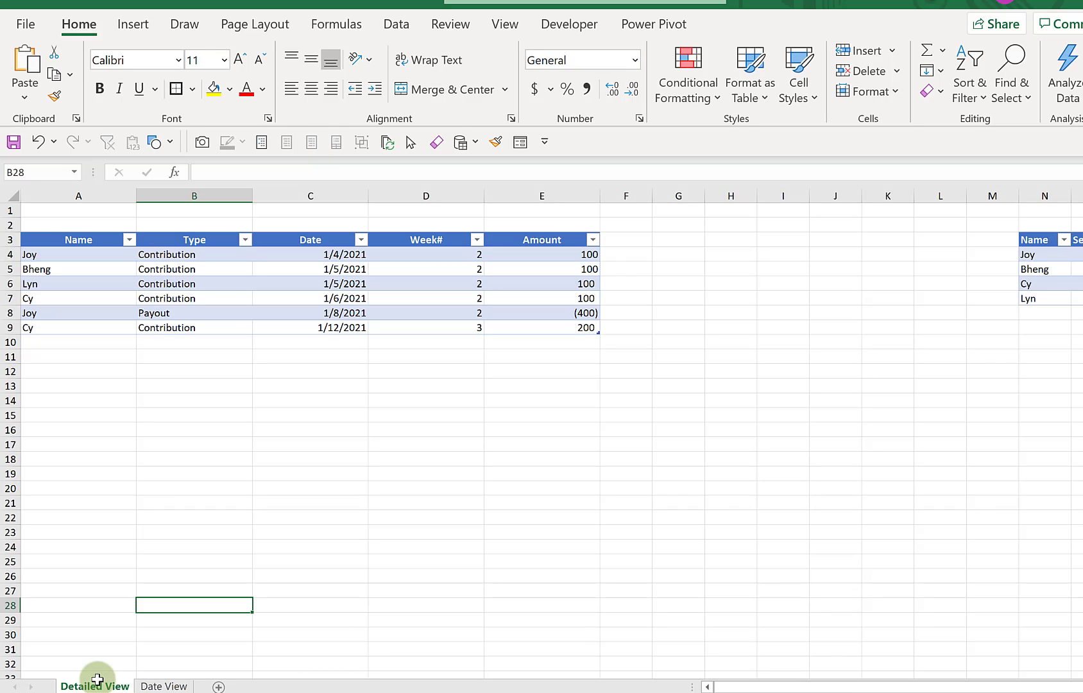
left_click(163, 684)
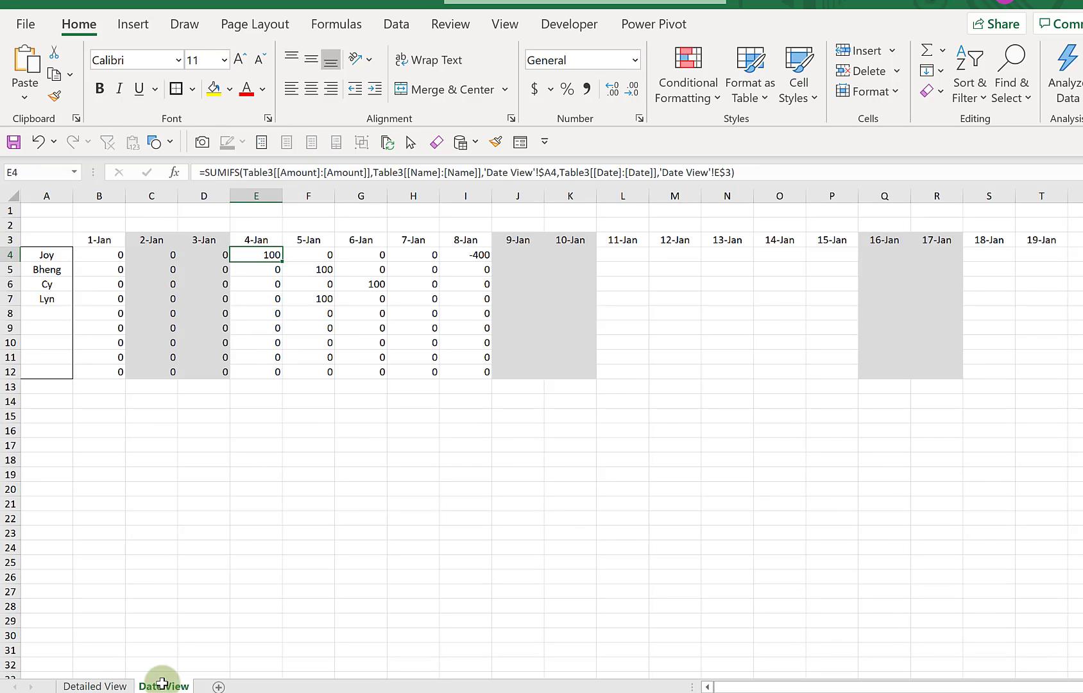
left_click(383, 288)
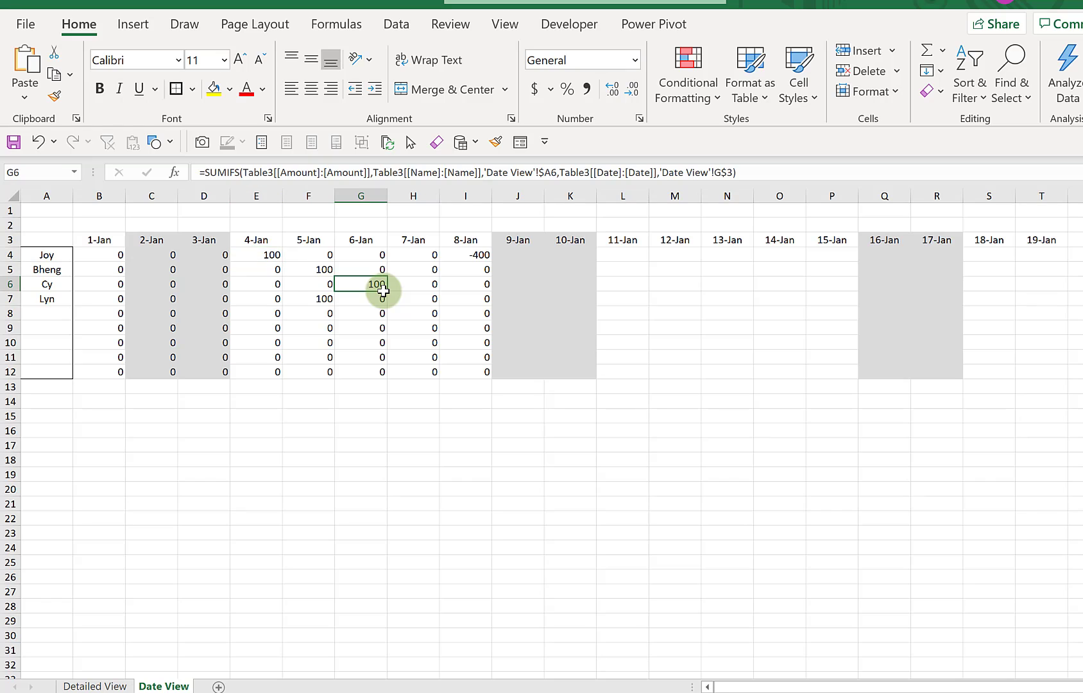
left_click(469, 259)
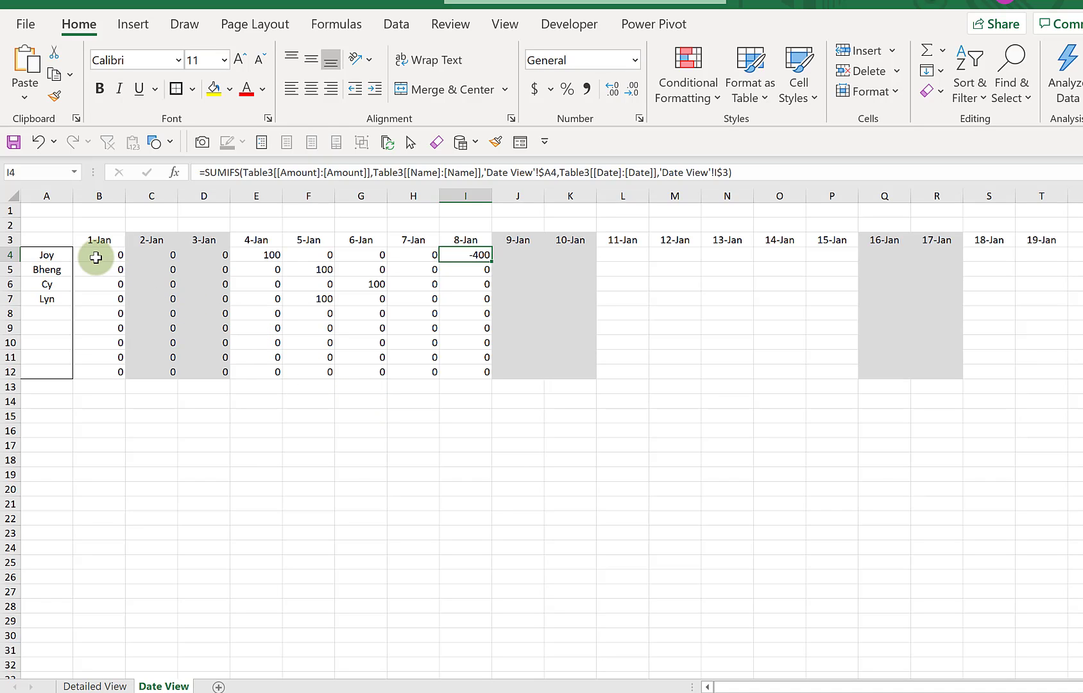
left_click_drag(96, 257, 1046, 329)
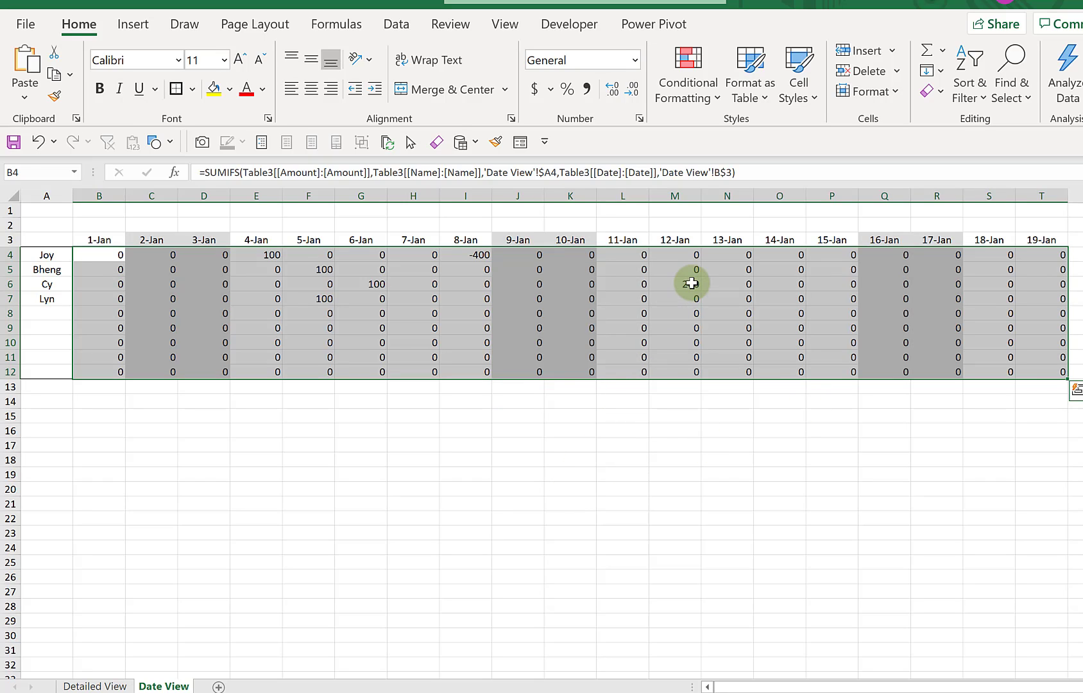
Give the totals accounting format with no decimals, then switch to the finished example workbook.
left_click(589, 88)
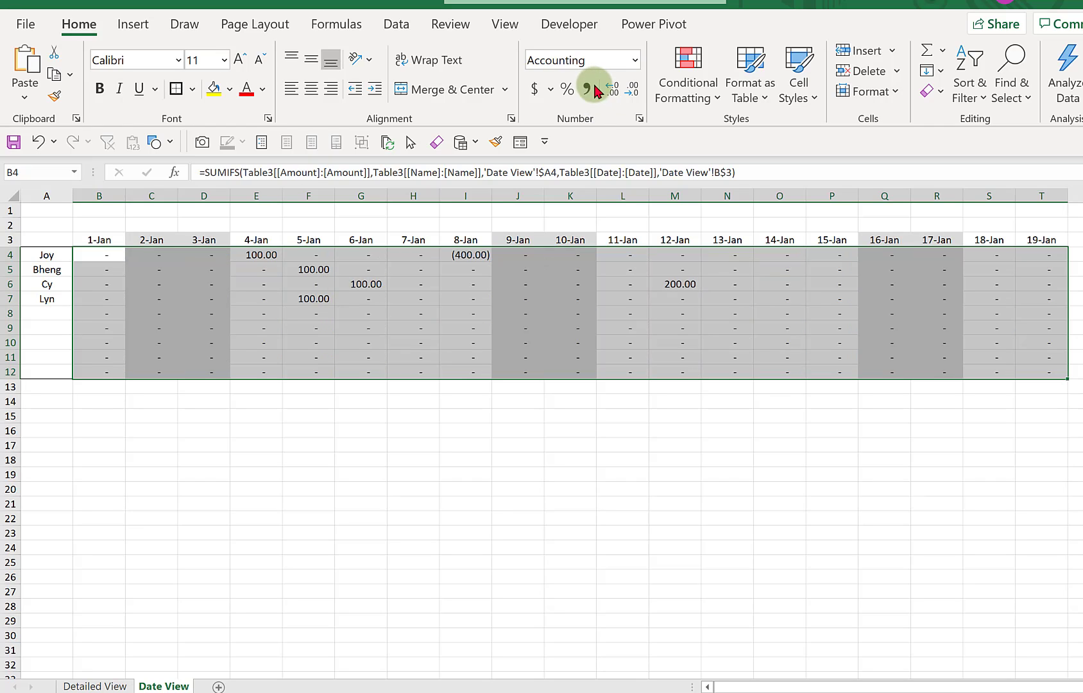
left_click(632, 95)
left_click(632, 94)
left_click(465, 444)
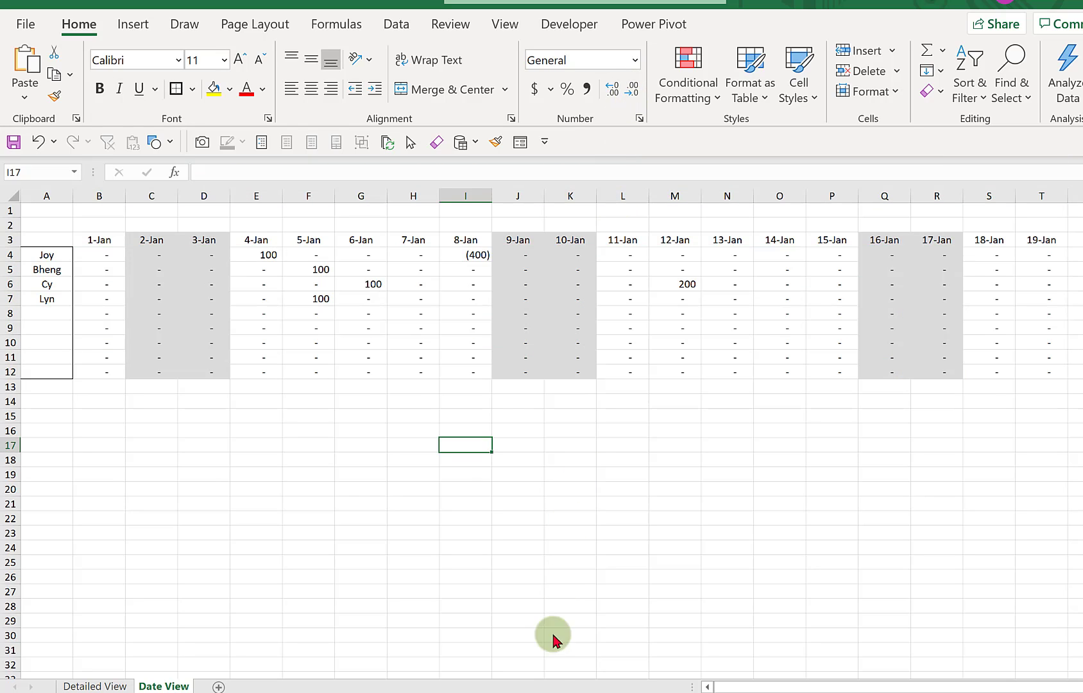
left_click(499, 685)
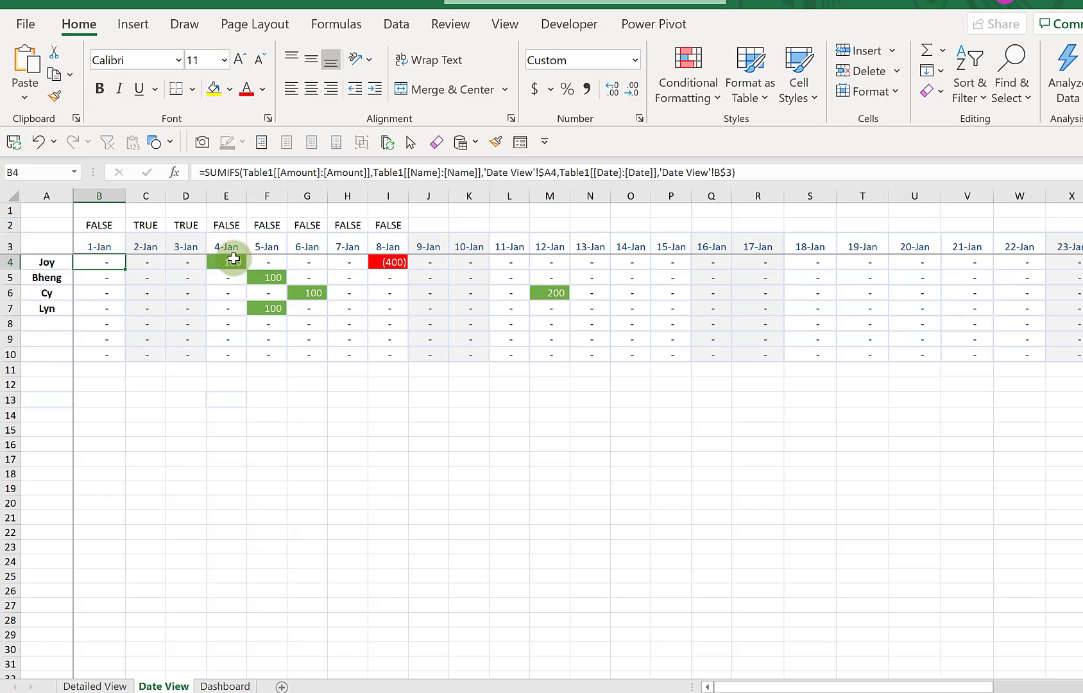
Inspect a coloured cell in the finished example's Date View grid.
left_click(233, 258)
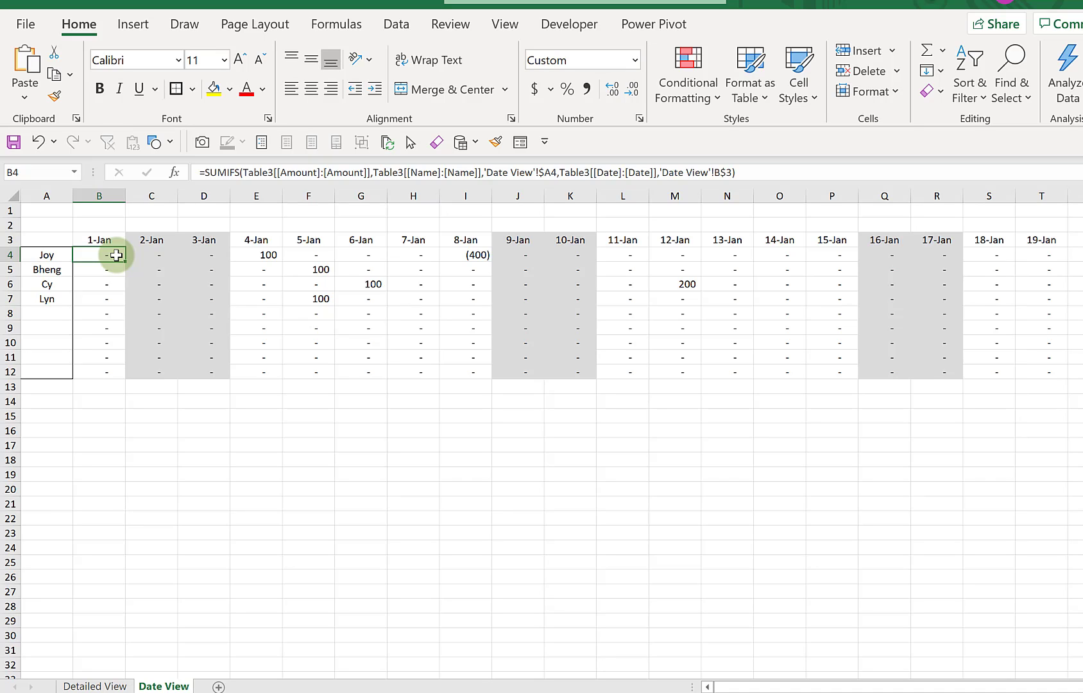
Create a formula rule =b4>0 that applies a light green fill.
left_click(700, 99)
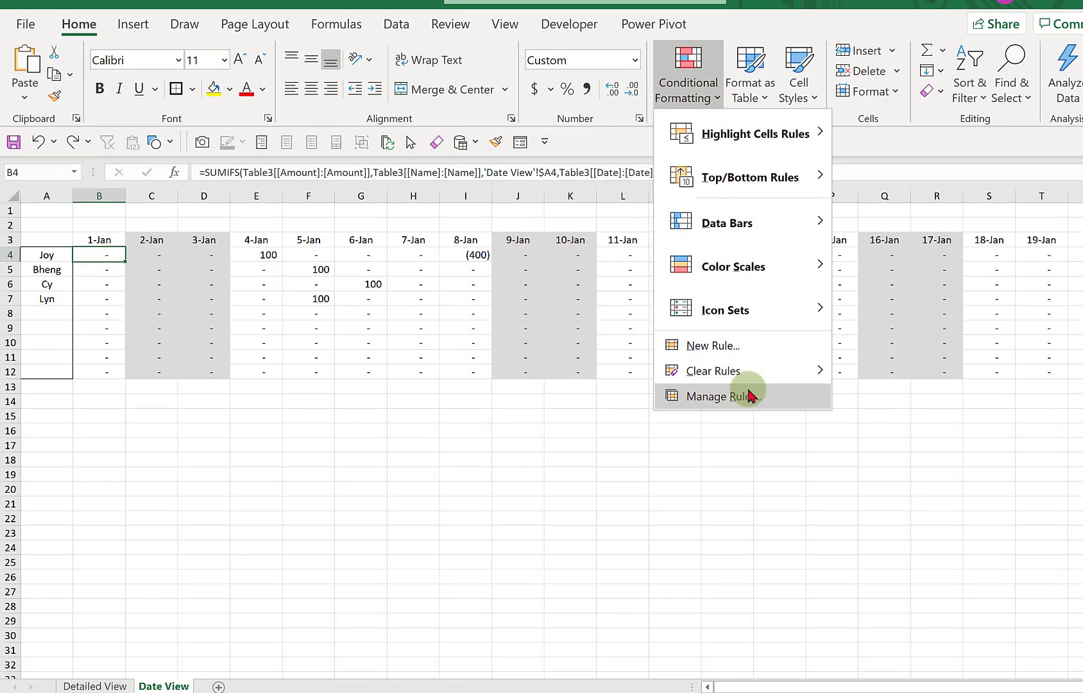
left_click(731, 345)
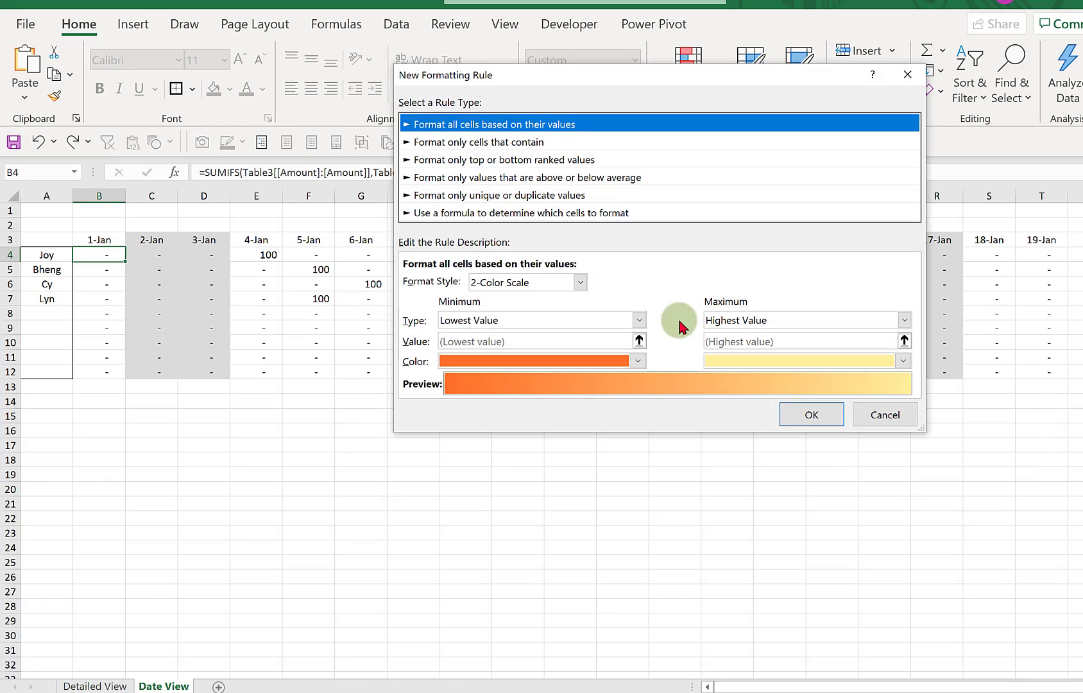
left_click(478, 214)
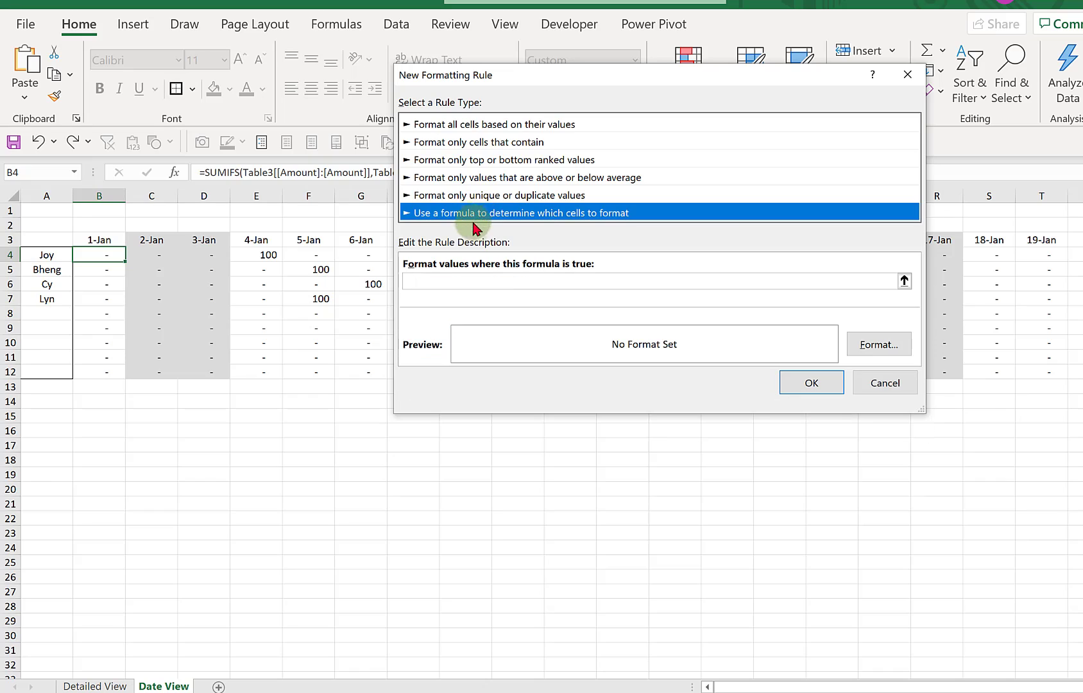
left_click(458, 280)
type("=")
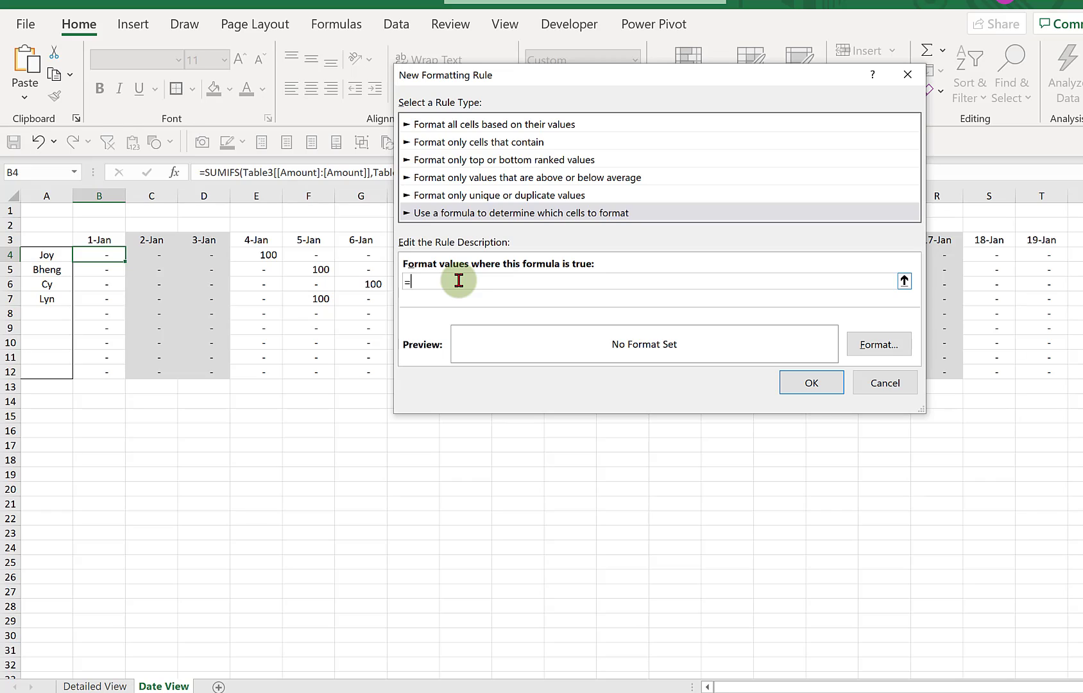
type("b4")
type(">0")
left_click(865, 348)
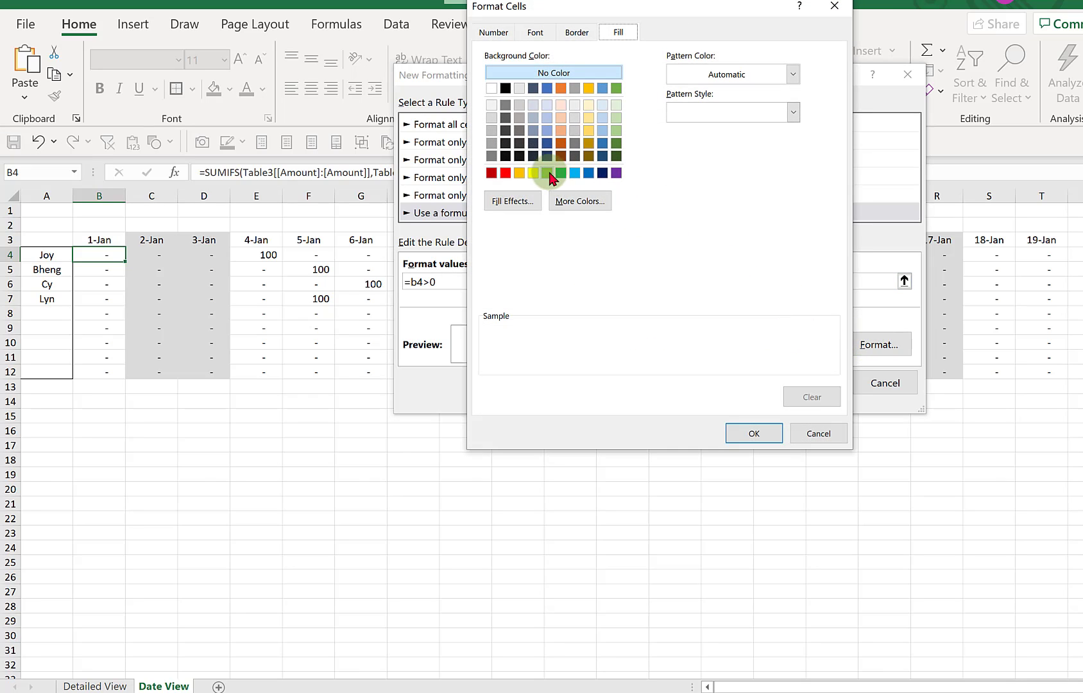
left_click(546, 173)
left_click(757, 433)
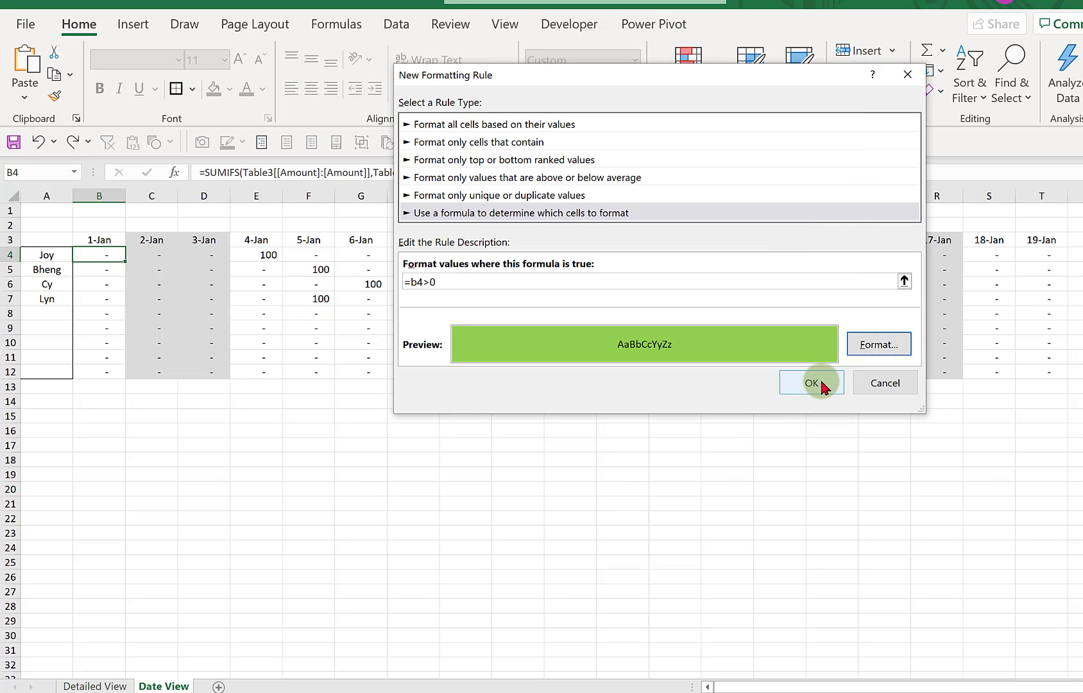
left_click(821, 387)
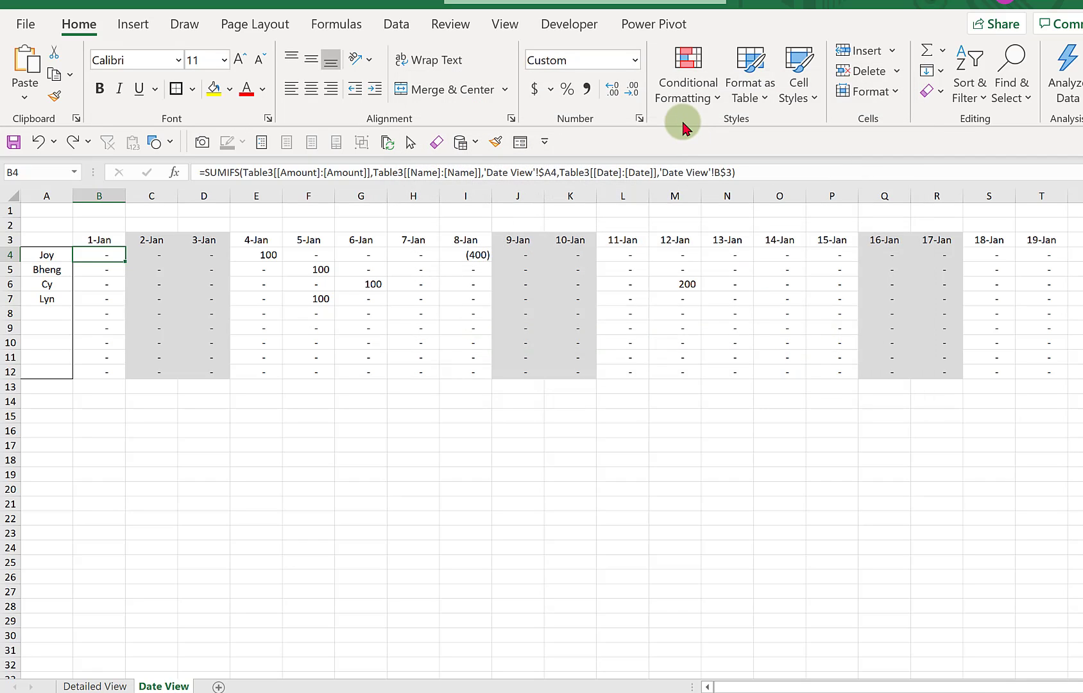
Extend the green rule's Applies to range to $B$4:$T$12, then select the totals grid.
left_click(713, 103)
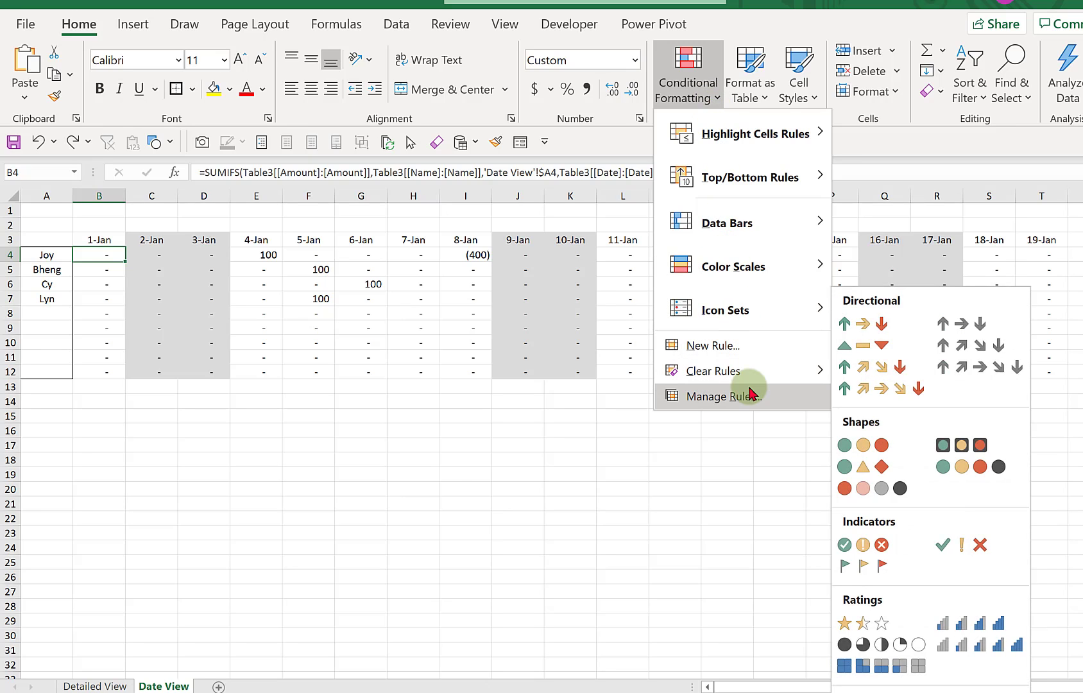
left_click(748, 398)
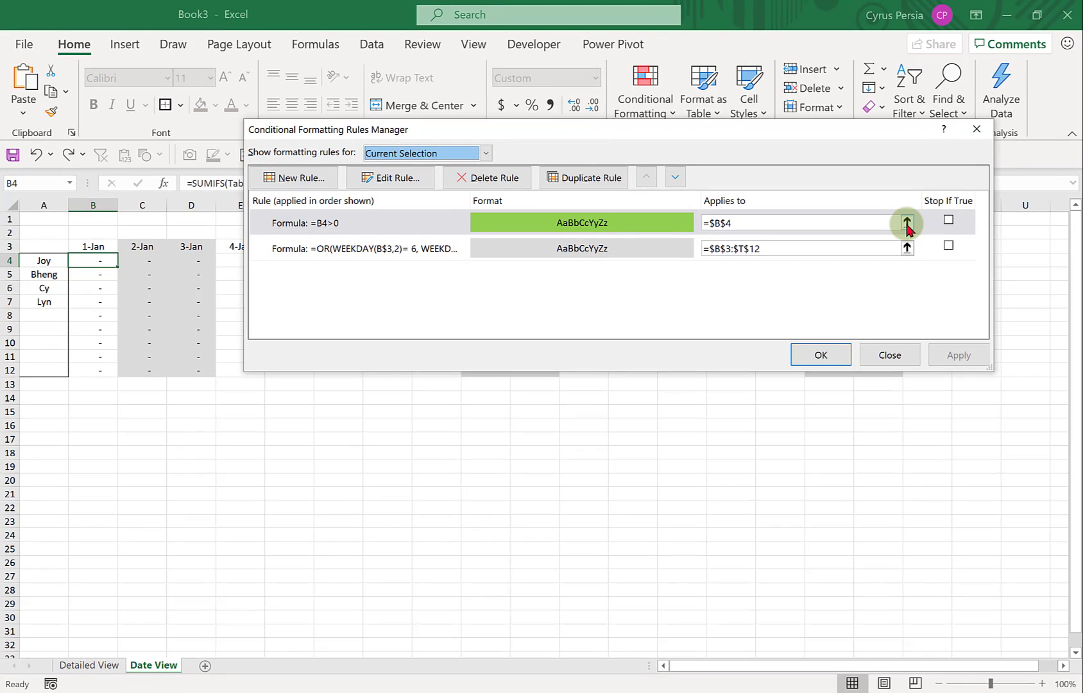
left_click(906, 223)
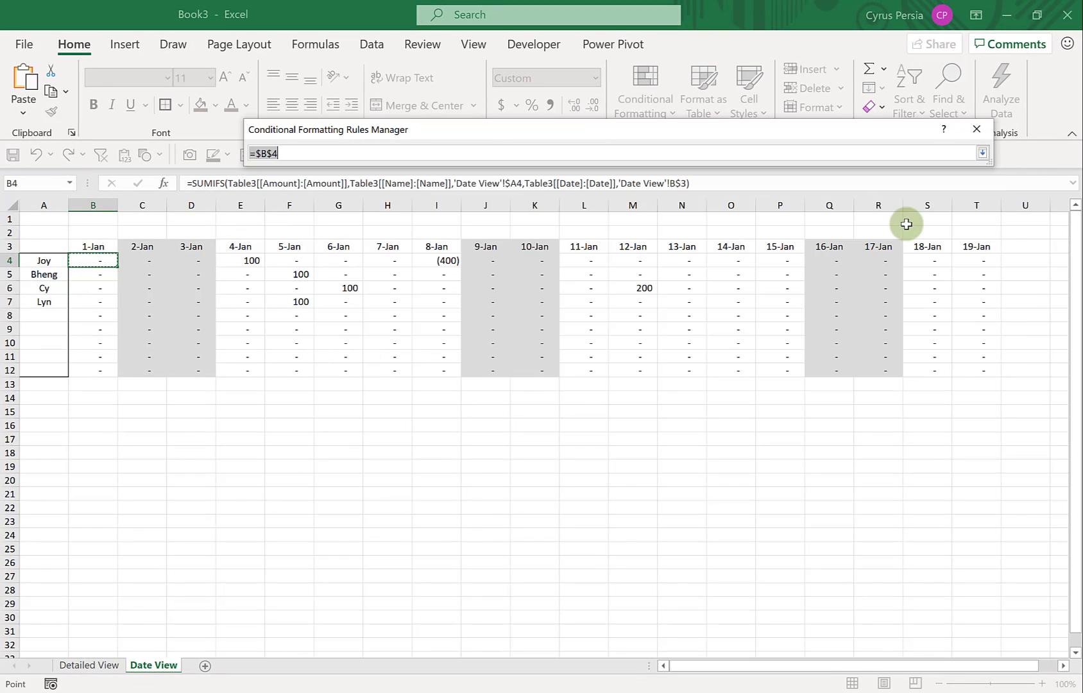
left_click_drag(89, 260, 975, 367)
left_click(982, 154)
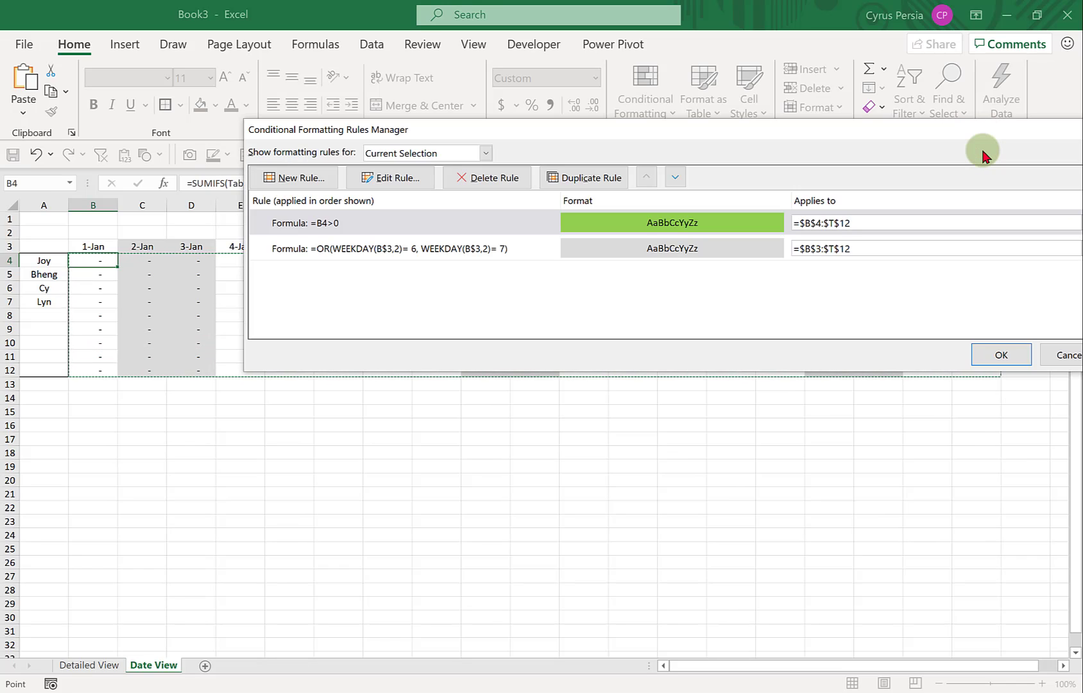
left_click_drag(959, 138, 777, 127)
left_click(957, 347)
left_click(815, 345)
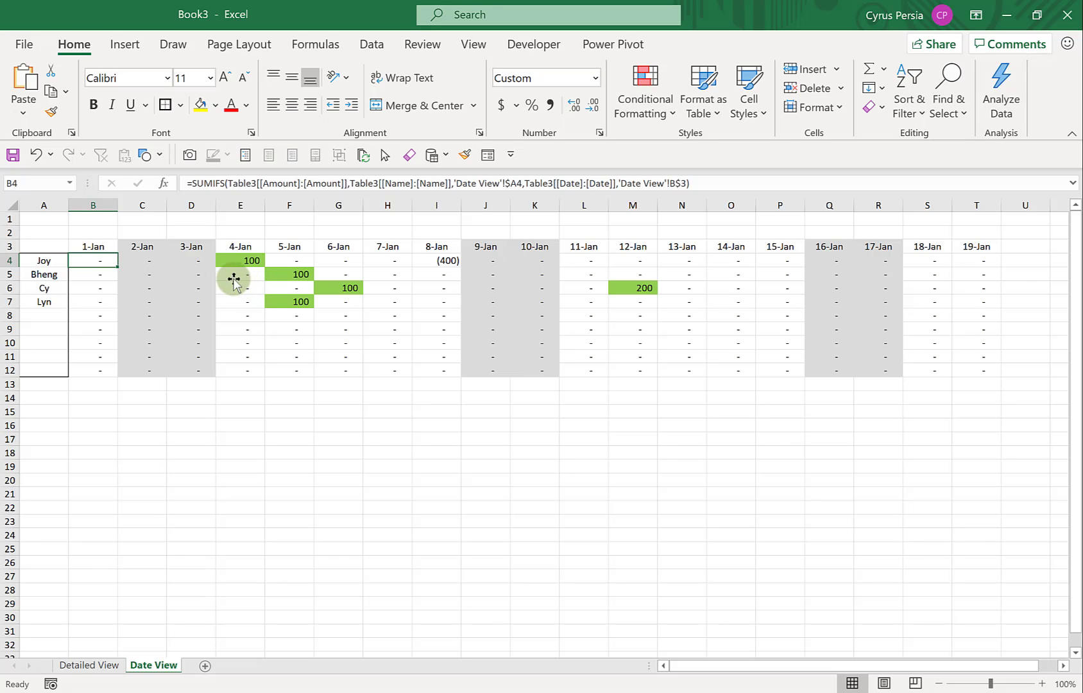
left_click_drag(90, 260, 972, 373)
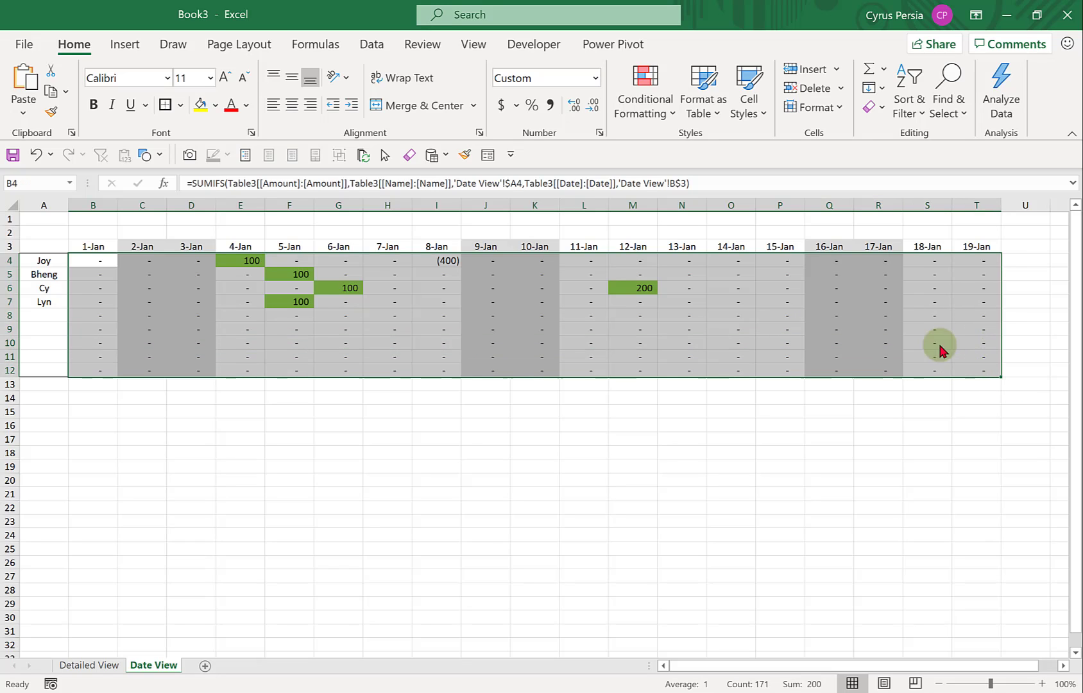
Create a formula rule =b4<0 that fills negative totals red, like Joy's (400) on 8-Jan.
left_click(672, 117)
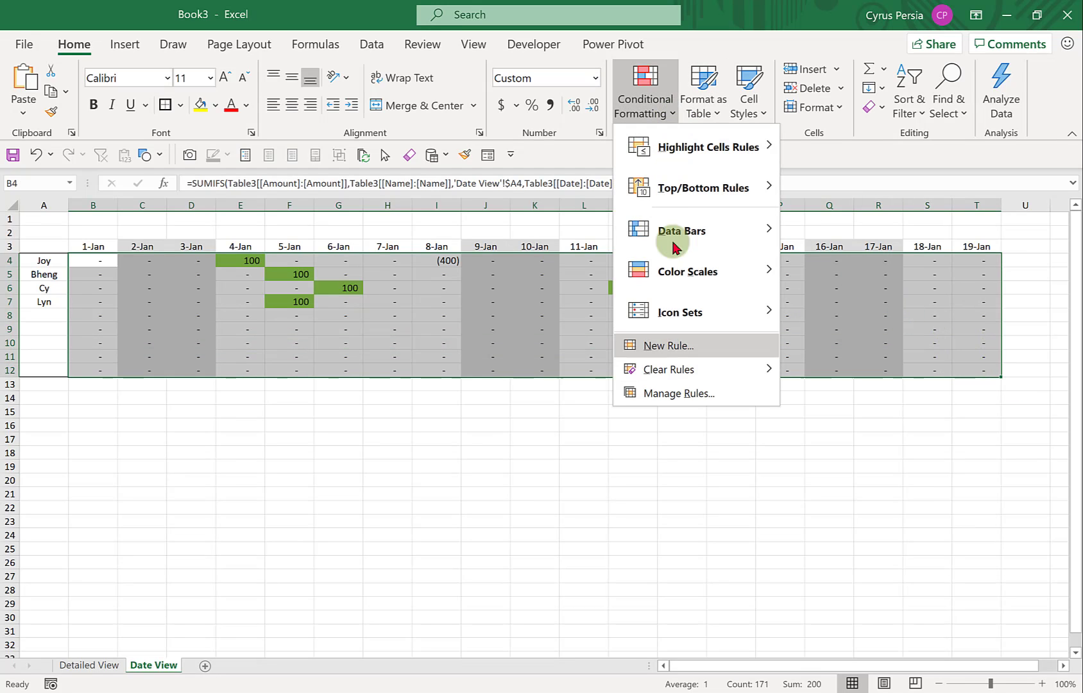
left_click(671, 345)
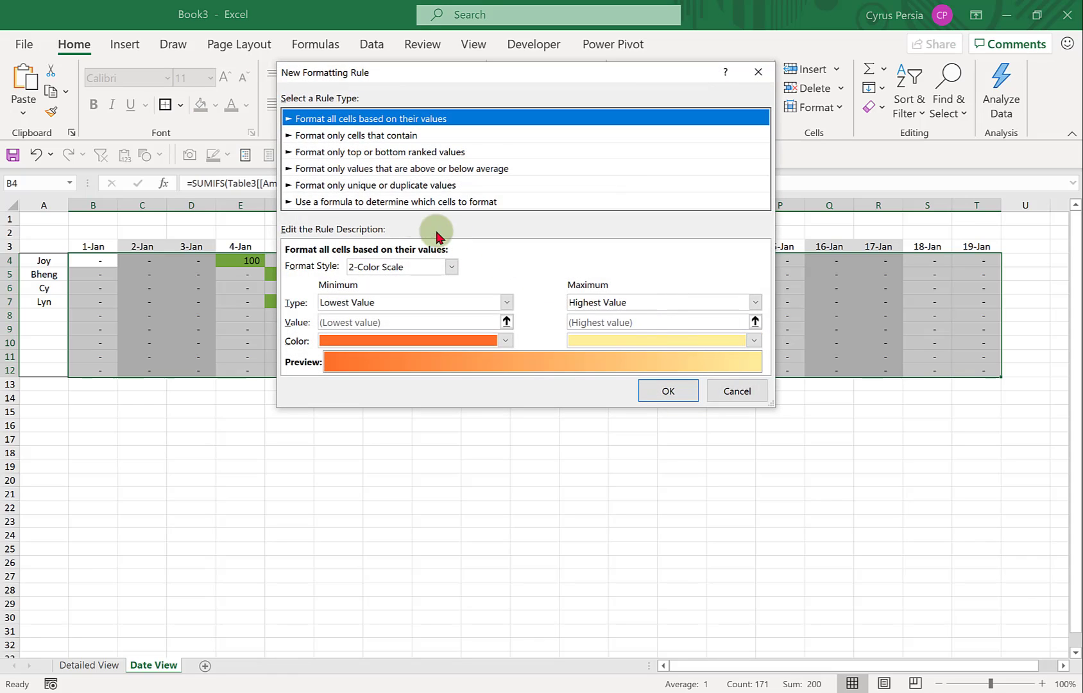
left_click(365, 202)
left_click(320, 267)
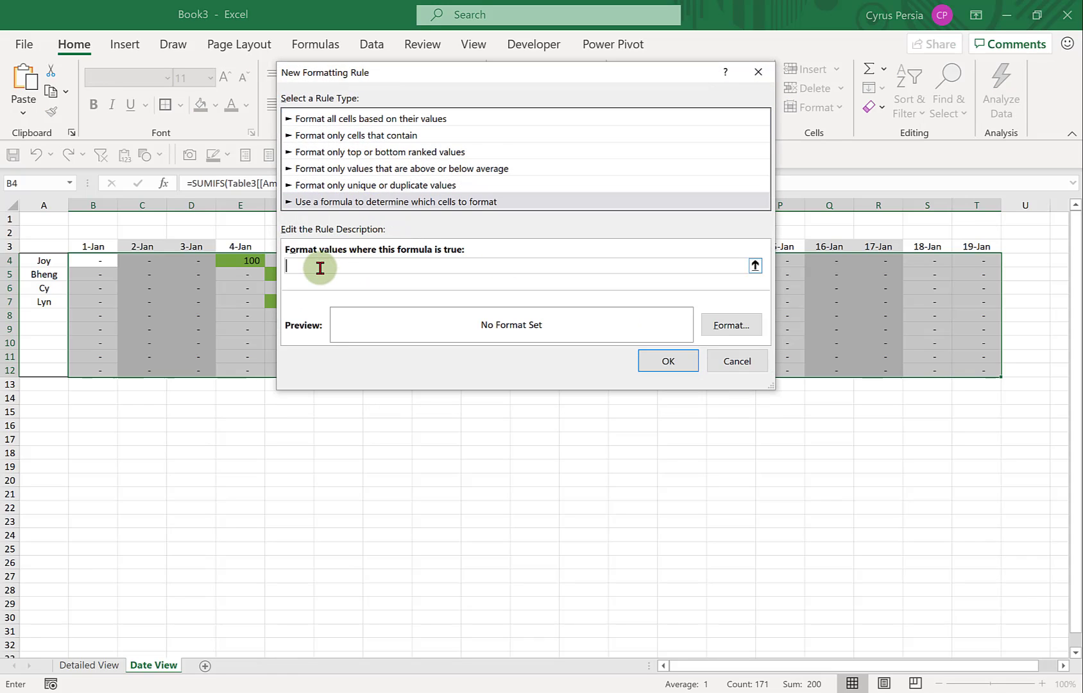
type("=")
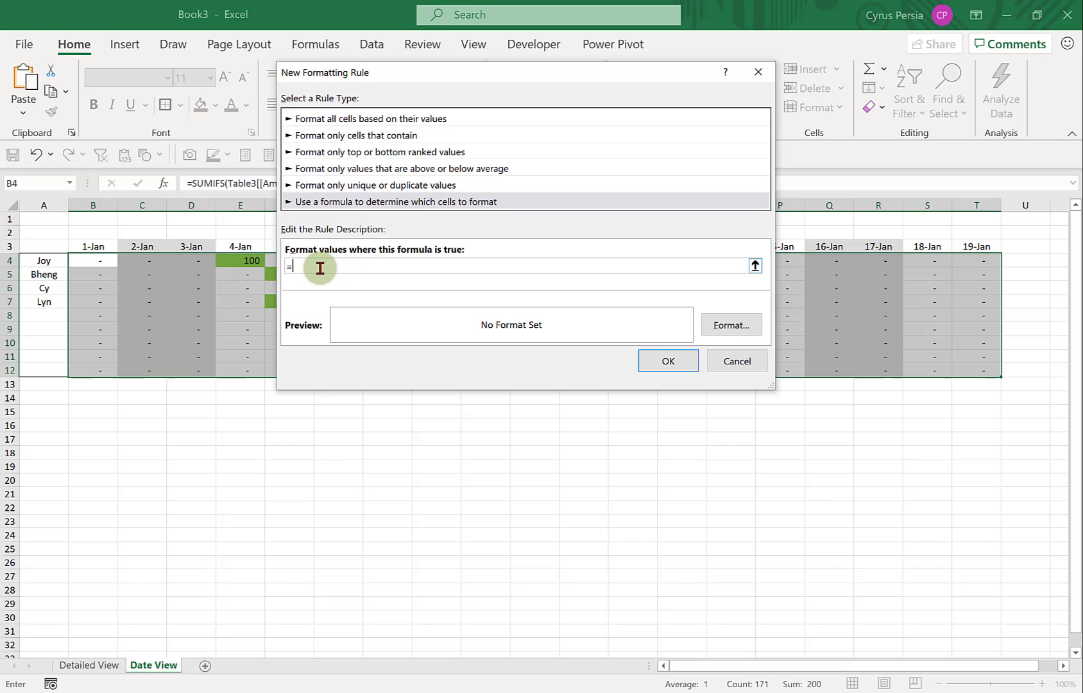
type("b4")
key("F4")
key("BackSpace")
key("BackSpace")
key("BackSpace")
key("BackSpace")
type("b4<0")
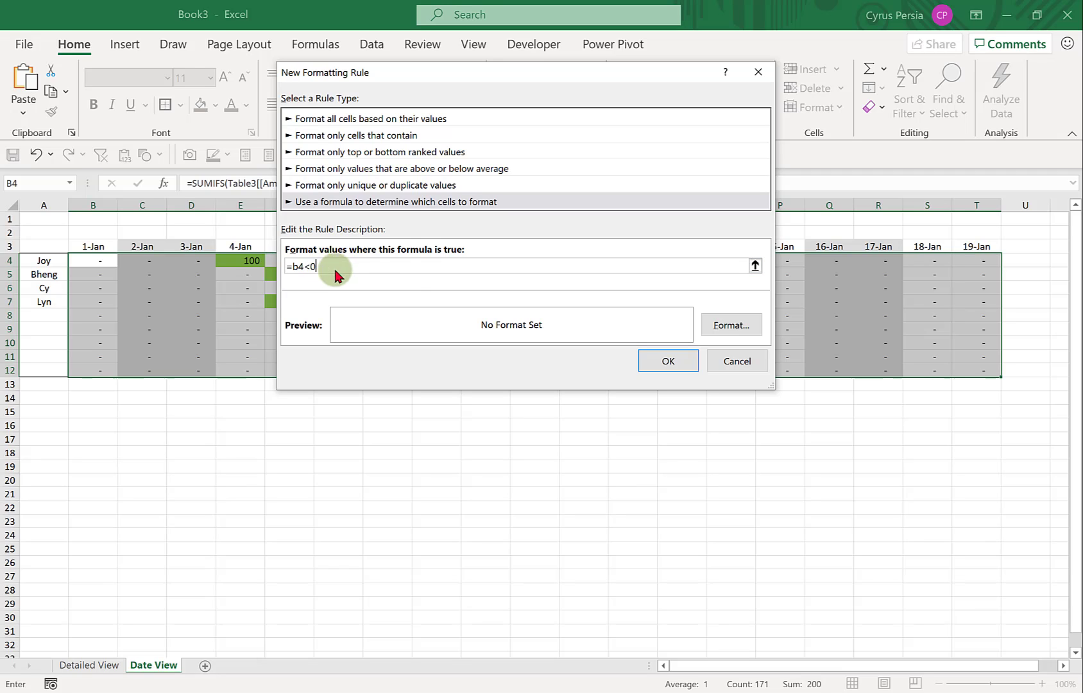
left_click(734, 324)
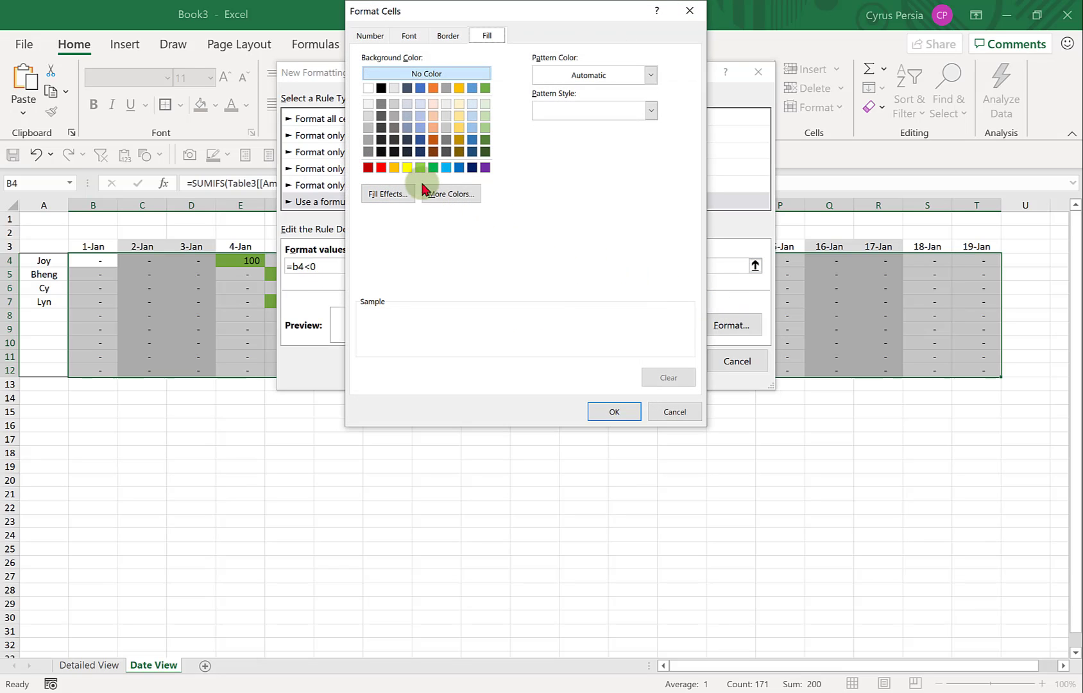
left_click(381, 168)
left_click(610, 411)
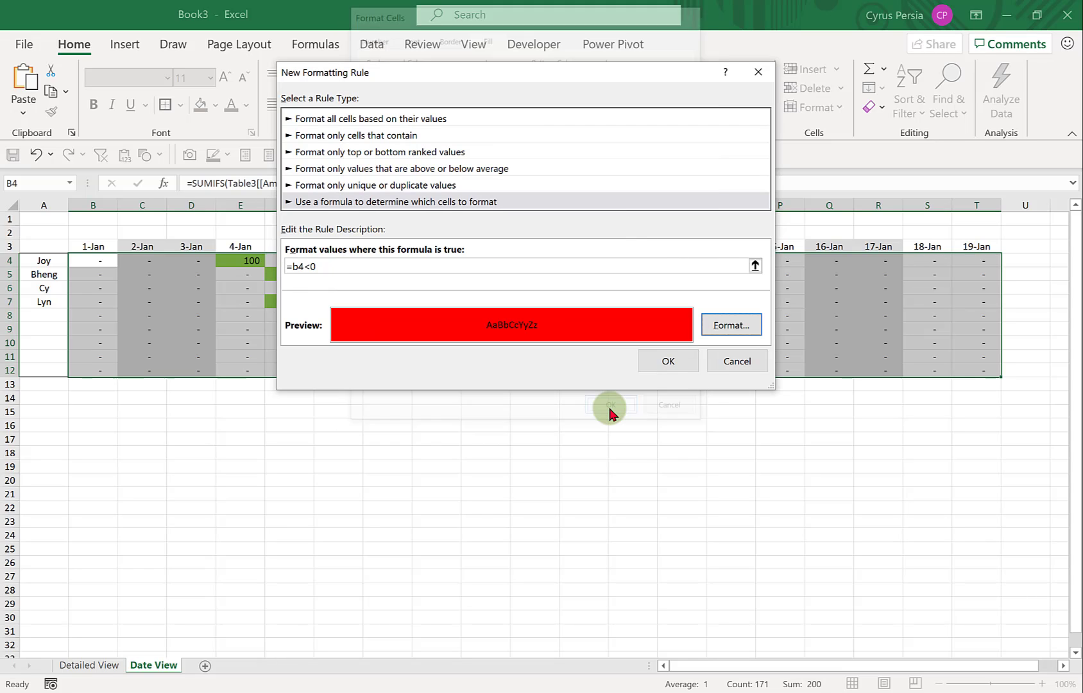
left_click(667, 361)
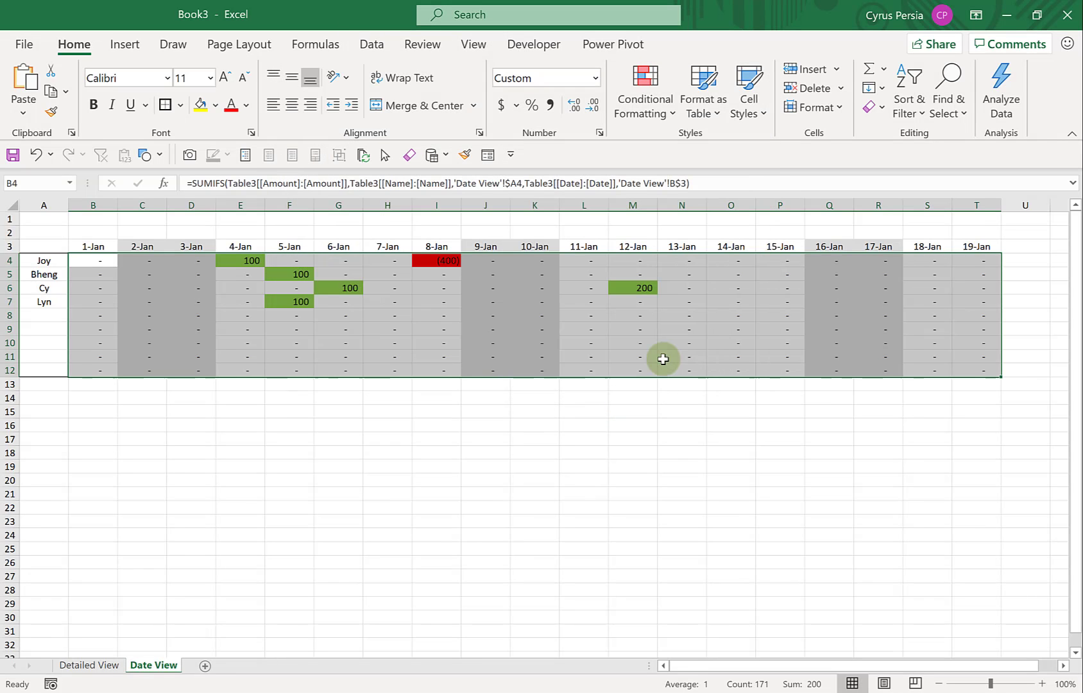
Narrow the widths of columns B through T.
left_click(443, 302)
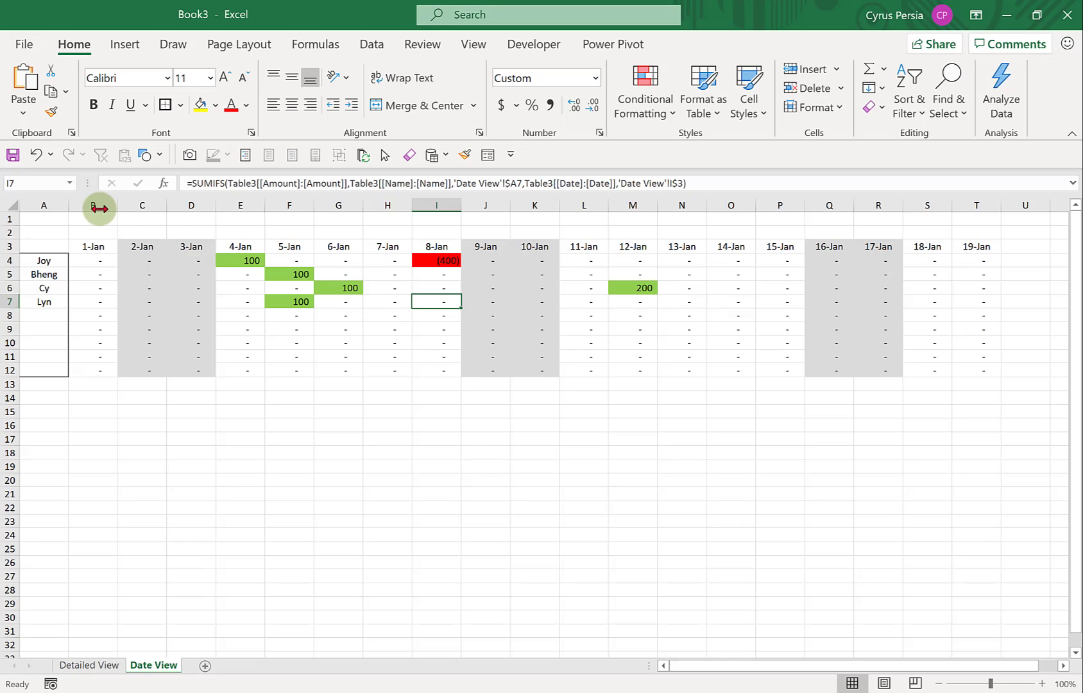
mouse_move(94, 205)
left_mouse_down()
mouse_move(967, 218)
mouse_move(959, 208)
mouse_move(946, 218)
left_mouse_up()
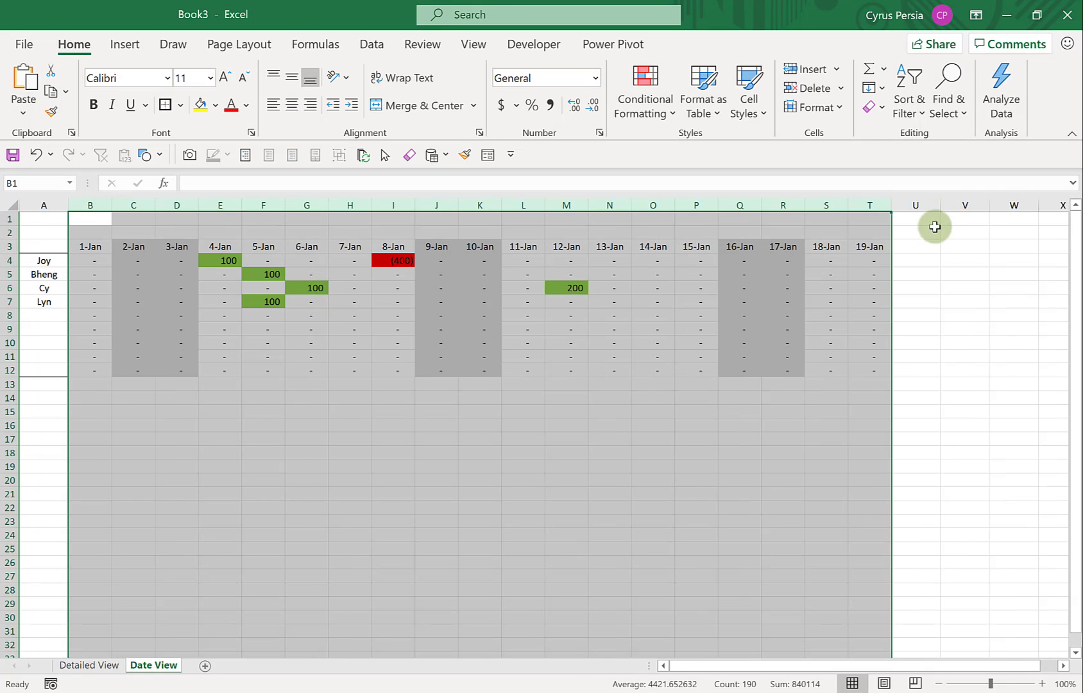
left_click(808, 289)
Fill the 19-Jan column right through 2-Feb in column AH and check the row 7 formulas.
left_click_drag(866, 246, 878, 392)
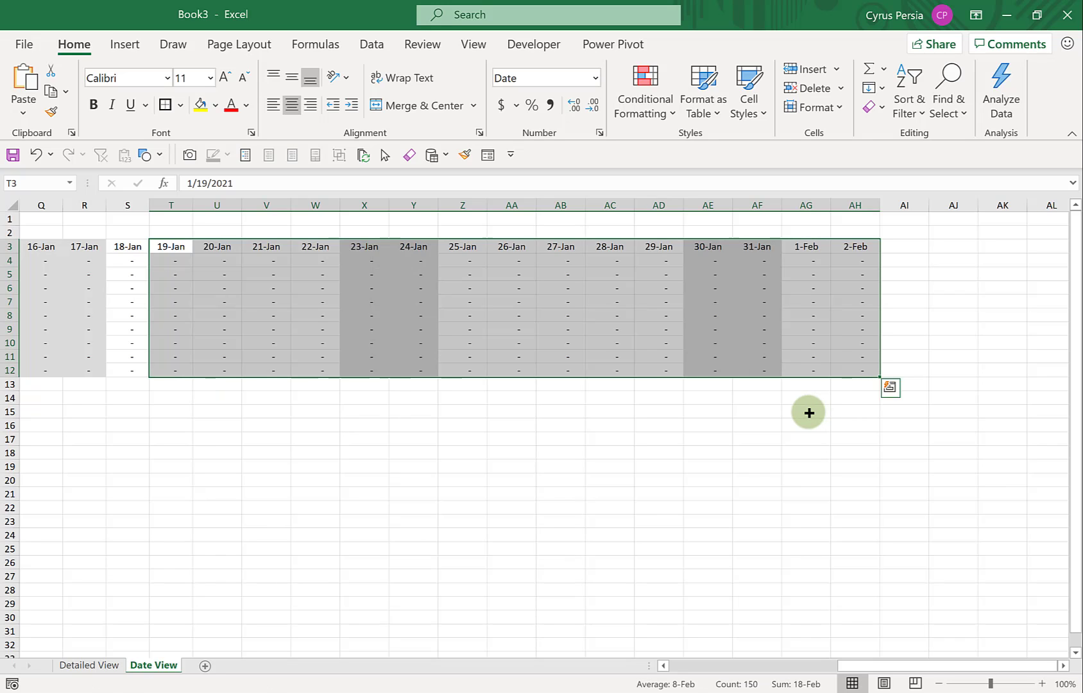
left_click(675, 302)
key("Left")
key("Left")
key("Left")
key("Left")
key("Left")
key("Left")
key("Left")
key("Left")
key("Left")
key("Left")
key("Left")
key("Left")
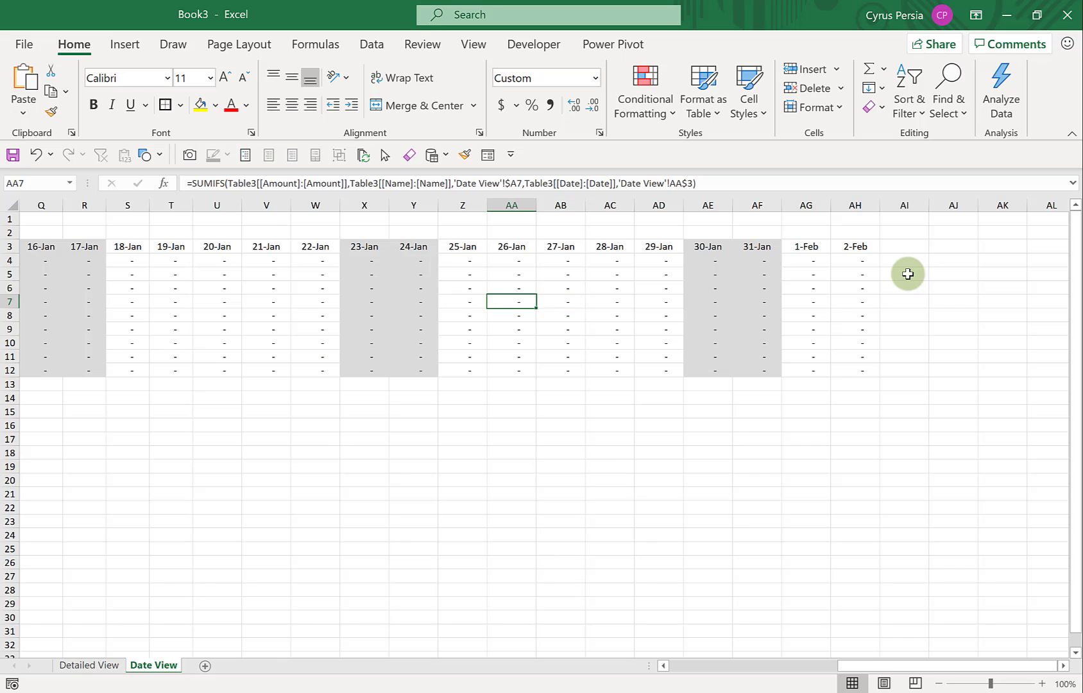
key("Left")
key("Left")
key("Left")
key("Left")
key("Left")
key("Left")
key("Left")
key("Left")
key("Left")
key("Left")
key("Left")
key("Left")
key("Left")
key("Left")
key("Left")
key("Left")
key("Left")
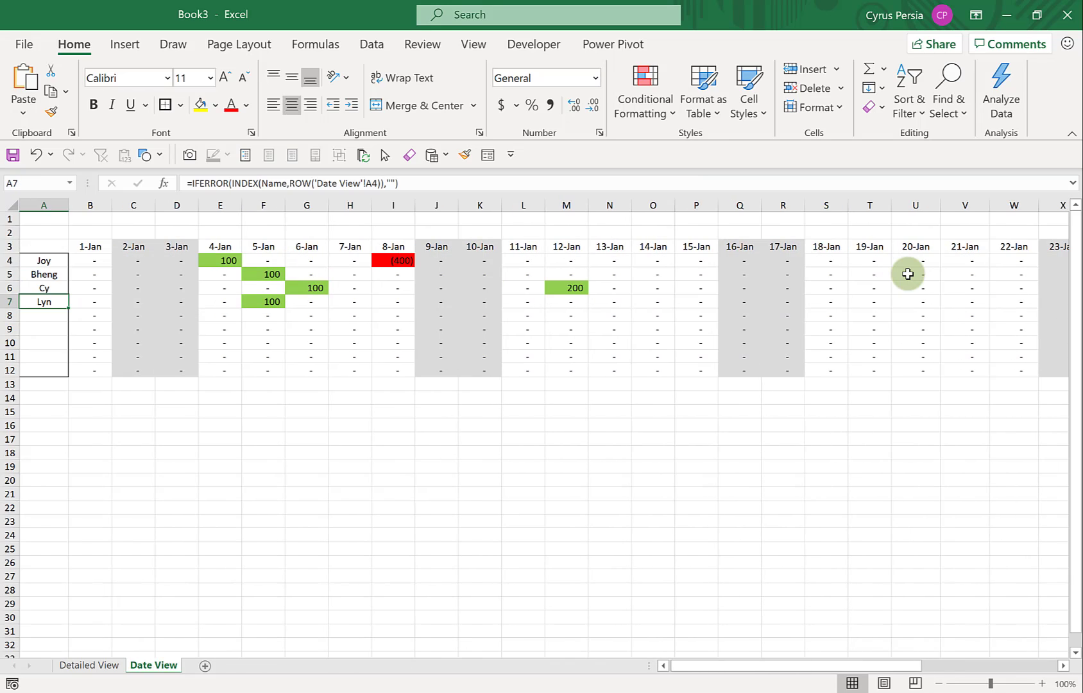
key("Right")
key("Right")
key("Right")
key("Right")
key("Right")
key("Right")
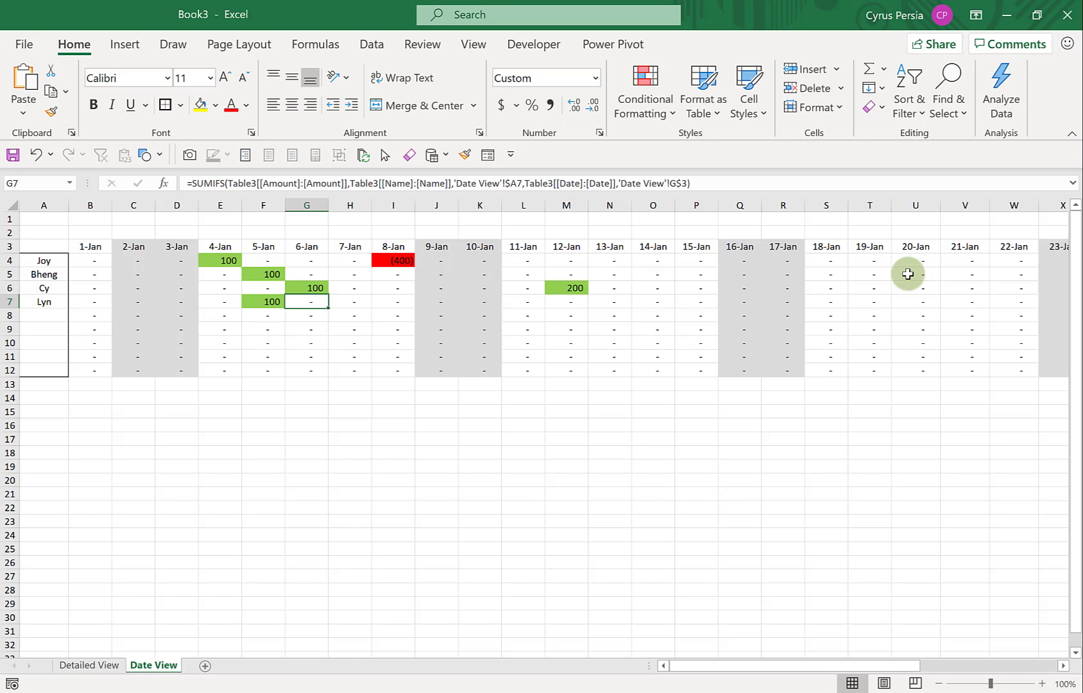
Review the red, green and weekend rules covering $B$4:$AH$12, then close the Rules Manager.
left_click(643, 110)
left_click(681, 393)
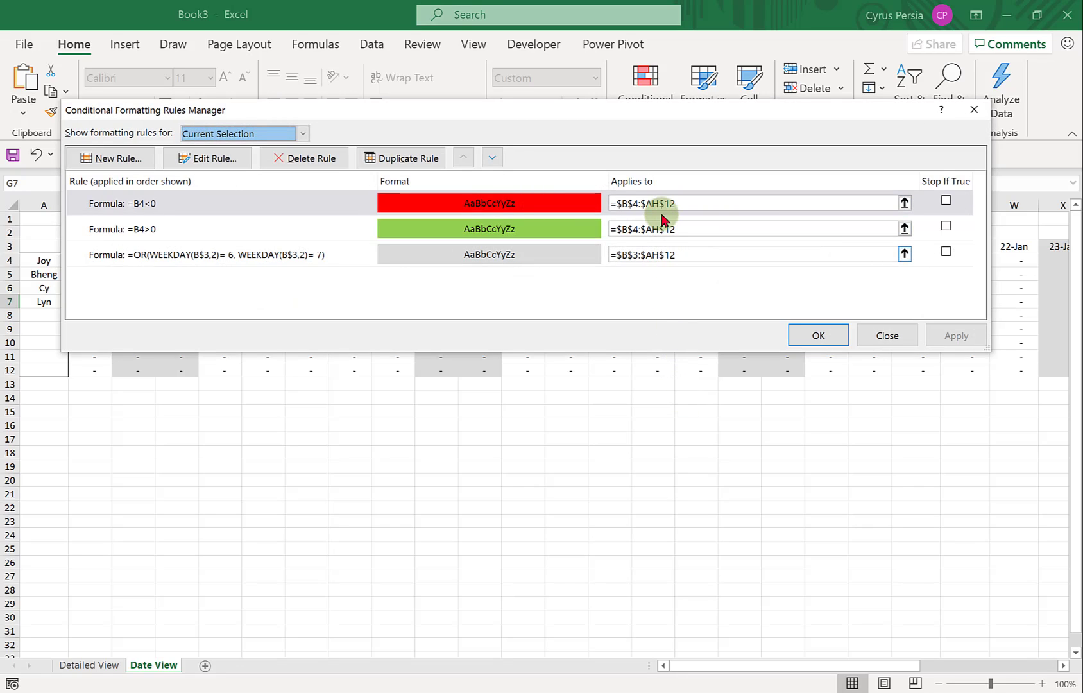
left_click(892, 342)
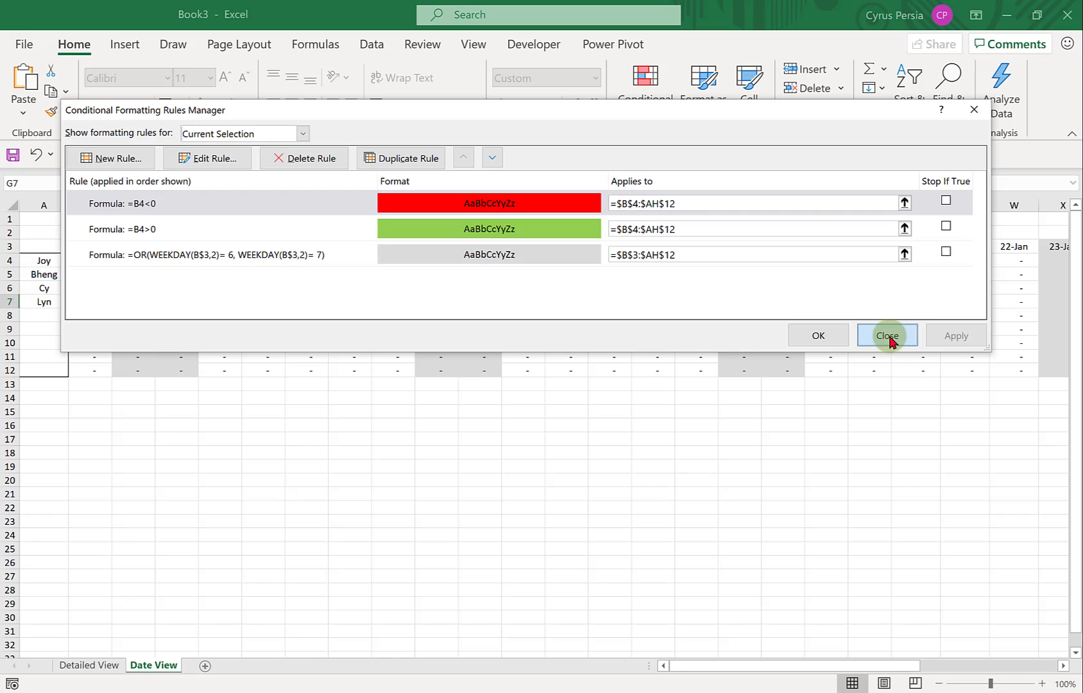